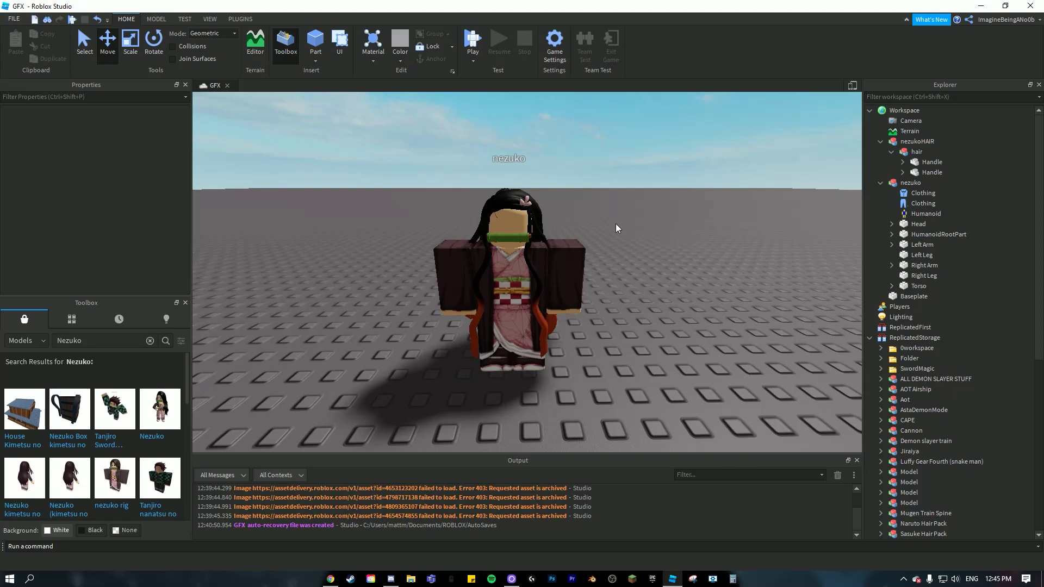
Examine the nezuko character's hair, clothing and body from the front, side and back
{"action": "scroll", "coordinate": [622, 201], "scroll_direction": "up", "scroll_amount": 10}
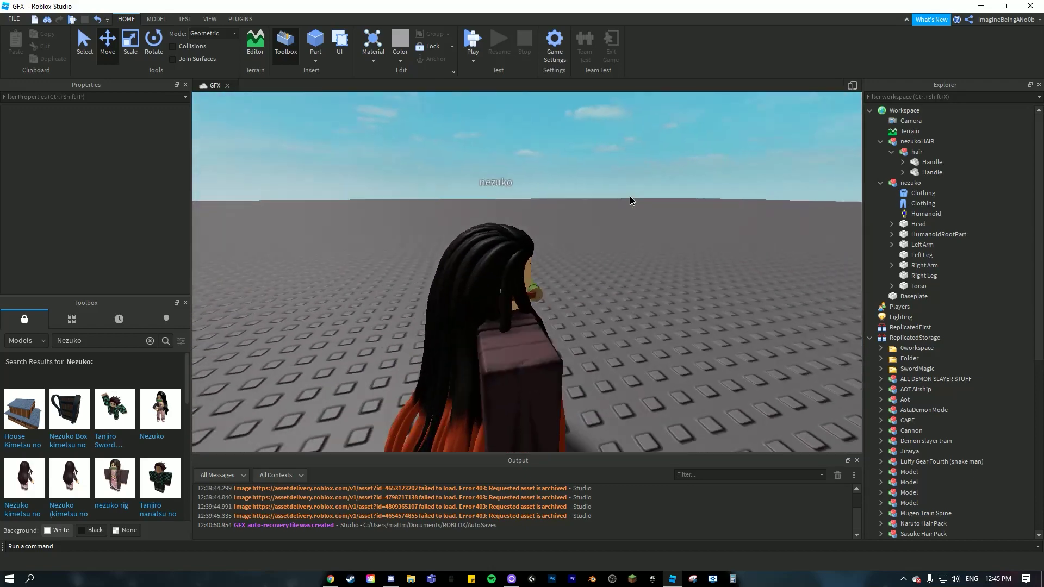
{"action": "right_click_drag", "start_coordinate": [629, 195], "coordinate": [625, 196]}
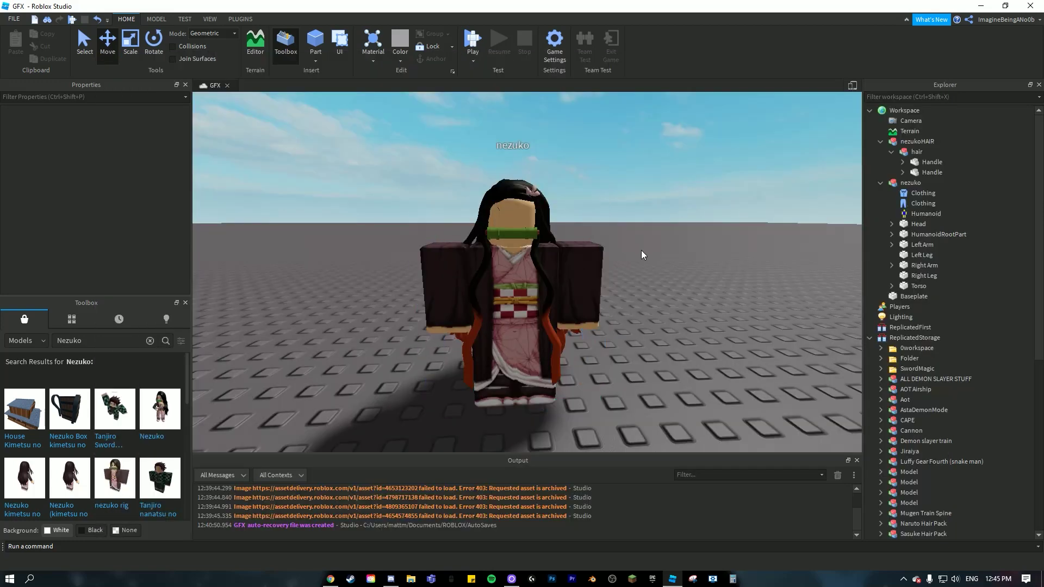
{"action": "key", "text": "w"}
{"action": "right_click_drag", "start_coordinate": [682, 218], "coordinate": [682, 217]}
{"action": "key", "text": "s"}
{"action": "key", "text": "w"}
{"action": "key", "text": "d"}
{"action": "scroll", "coordinate": [641, 286], "scroll_direction": "down", "scroll_amount": 5}
{"action": "key", "text": "w"}
{"action": "right_click_drag", "start_coordinate": [641, 286], "coordinate": [641, 286]}
{"action": "key", "text": "a"}
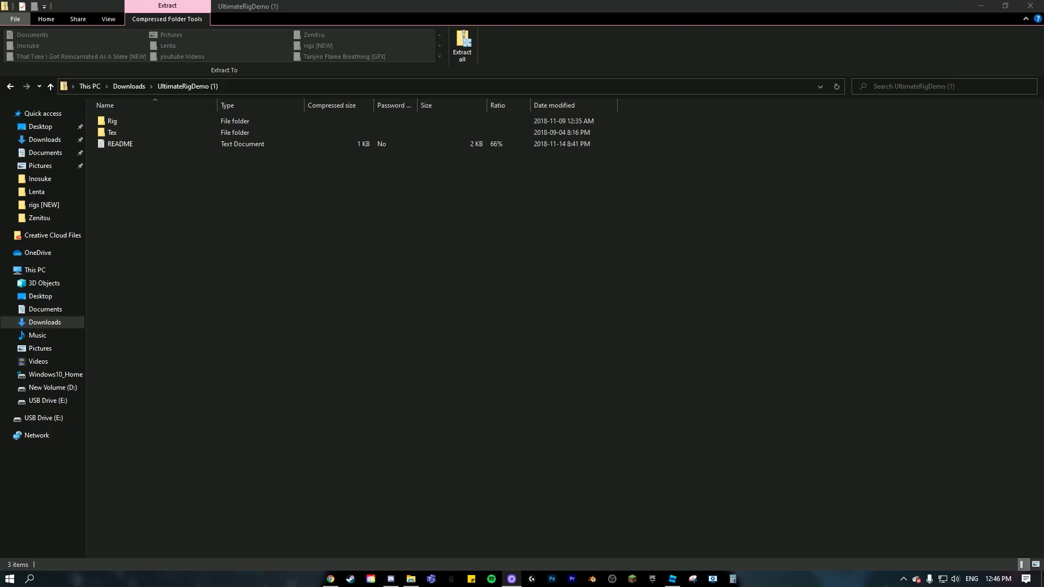
Open the Faceless Blender file from the Rig folder of the UltimateRigDemo (1) archive in Downloads
{"action": "left_click", "coordinate": [9, 86]}
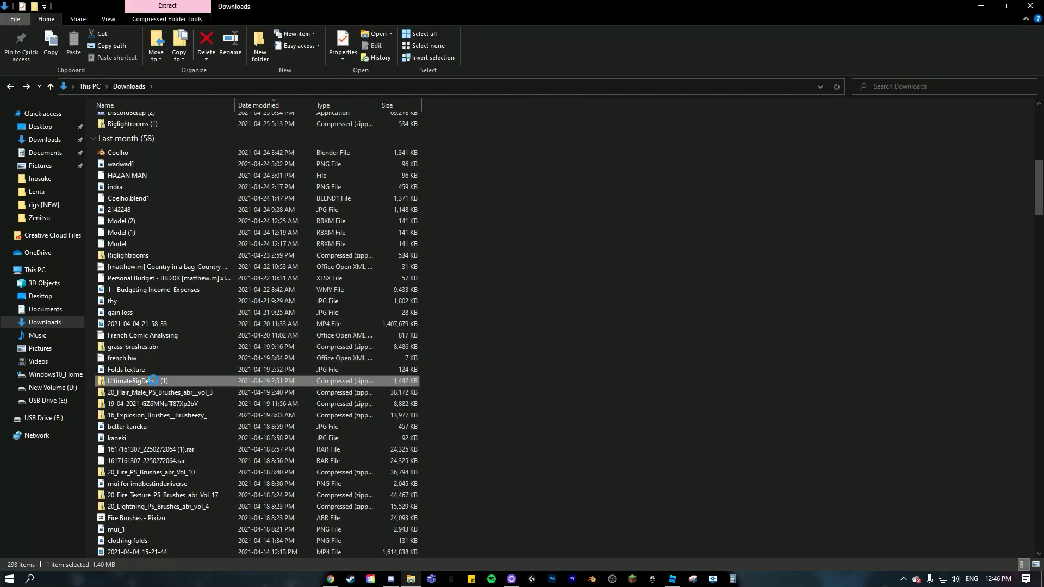
{"action": "double_click", "coordinate": [152, 380]}
{"action": "left_click", "coordinate": [133, 120]}
{"action": "double_click", "coordinate": [133, 121]}
{"action": "left_click", "coordinate": [158, 132]}
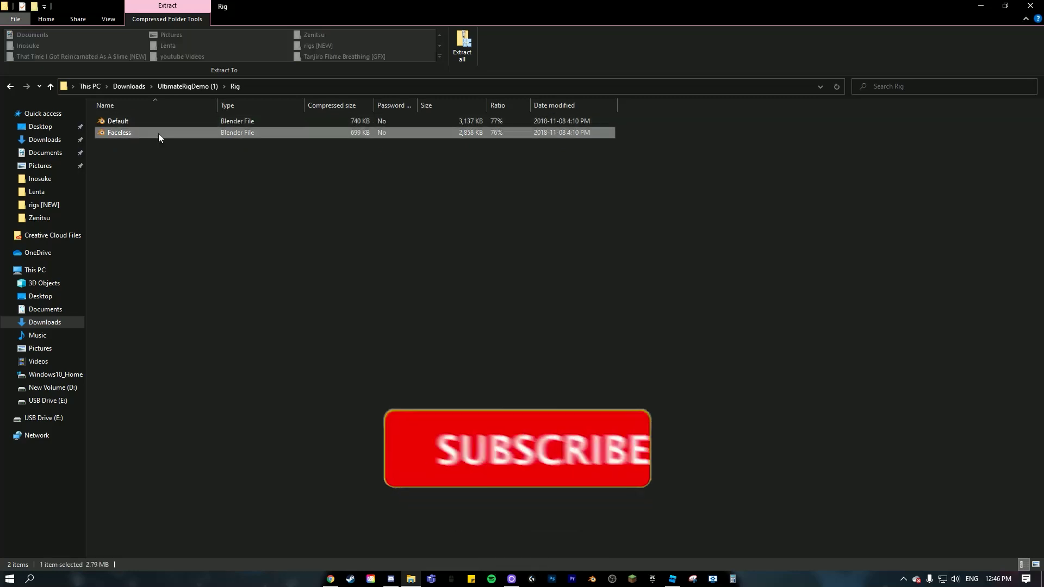
{"action": "double_click", "coordinate": [158, 133]}
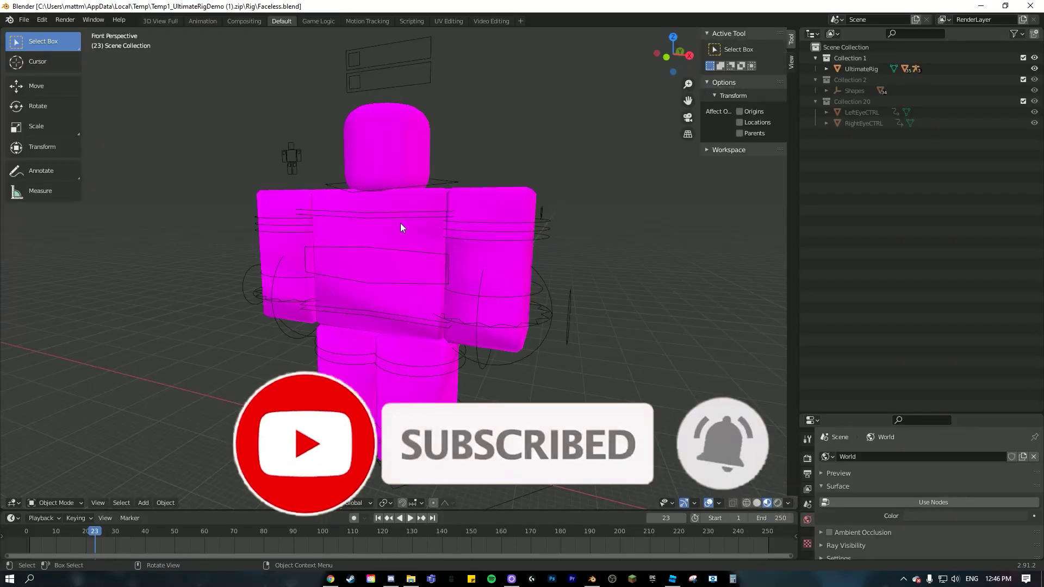
Select the rig's head and add a Shading workspace from the Sculpting workspace presets
{"action": "middle_click_drag", "start_coordinate": [401, 229], "coordinate": [359, 207]}
{"action": "middle_click_drag", "start_coordinate": [669, 130], "coordinate": [354, 177]}
{"action": "scroll", "coordinate": [505, 176], "scroll_direction": "up", "scroll_amount": 5}
{"action": "scroll", "coordinate": [375, 146], "scroll_direction": "up", "scroll_amount": 3}
{"action": "left_click_drag", "start_coordinate": [688, 100], "coordinate": [687, 168]}
{"action": "left_click", "coordinate": [406, 123]}
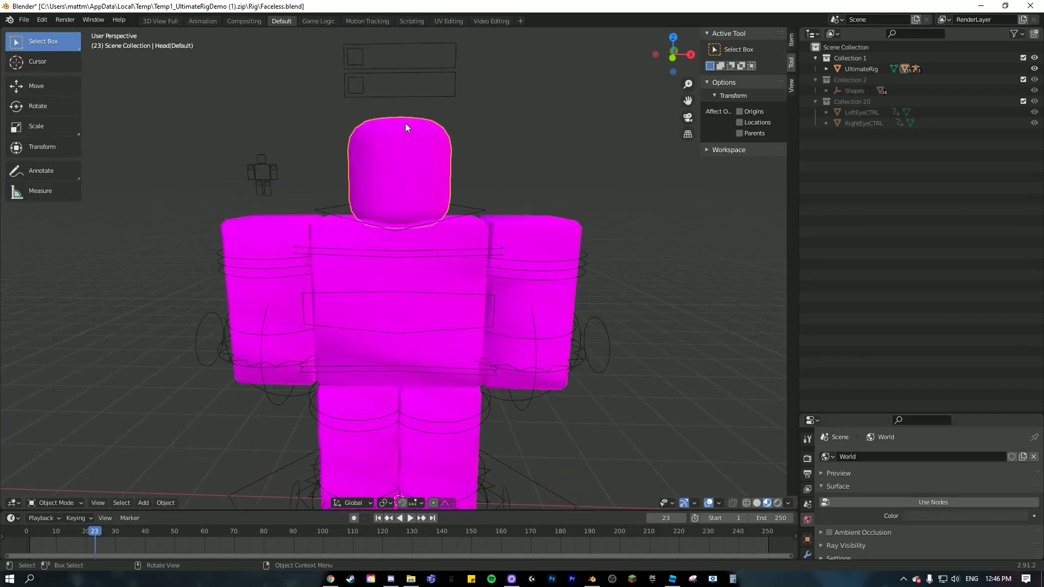
{"action": "left_click", "coordinate": [523, 21]}
{"action": "mouse_move", "coordinate": [505, 62]}
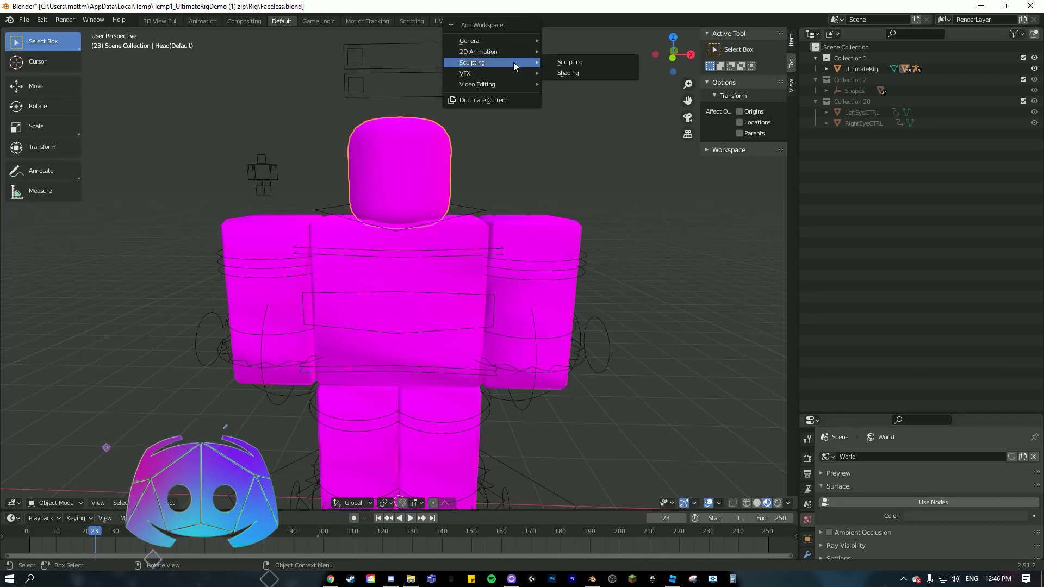
{"action": "left_click", "coordinate": [581, 74]}
Replace the image in the material's Texture node with Nezuko1Tex.png from the Demon Slayer [NEW] folder under the Desktop
{"action": "middle_click_drag", "start_coordinate": [402, 416], "coordinate": [379, 492]}
{"action": "middle_click_drag", "start_coordinate": [427, 401], "coordinate": [470, 435]}
{"action": "scroll", "coordinate": [474, 431], "scroll_direction": "down", "scroll_amount": 2}
{"action": "scroll", "coordinate": [480, 427], "scroll_direction": "down", "scroll_amount": 4}
{"action": "scroll", "coordinate": [516, 449], "scroll_direction": "up", "scroll_amount": 5}
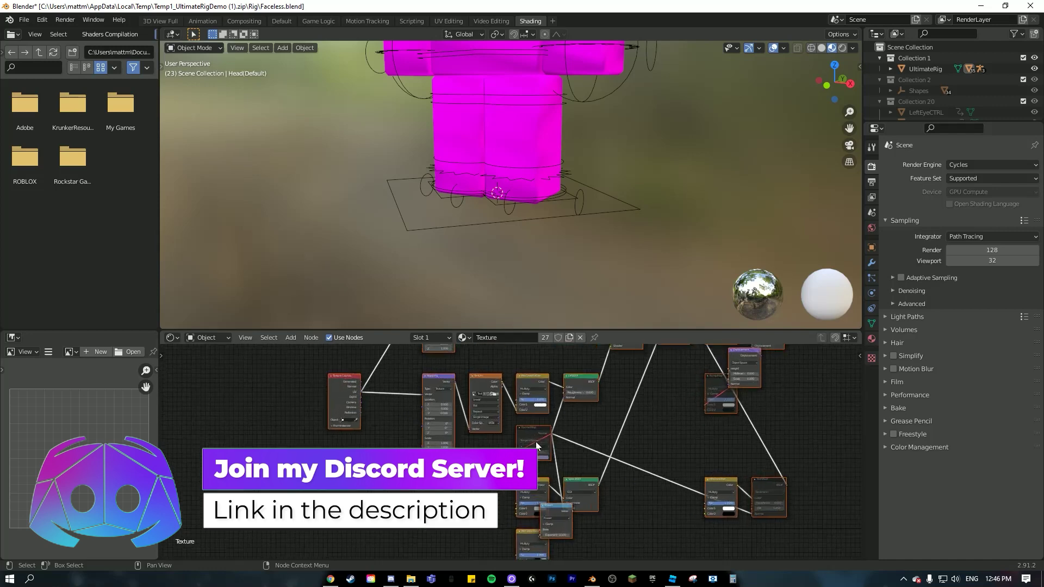
{"action": "middle_click_drag", "start_coordinate": [519, 470], "coordinate": [495, 489]}
{"action": "scroll", "coordinate": [485, 427], "scroll_direction": "up", "scroll_amount": 10}
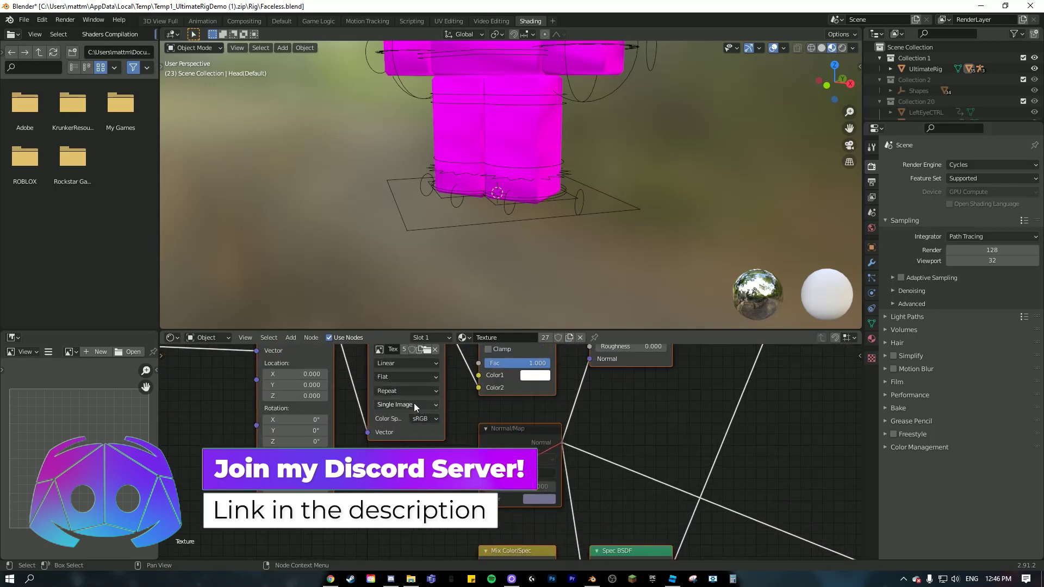
{"action": "middle_click_drag", "start_coordinate": [415, 406], "coordinate": [467, 480]}
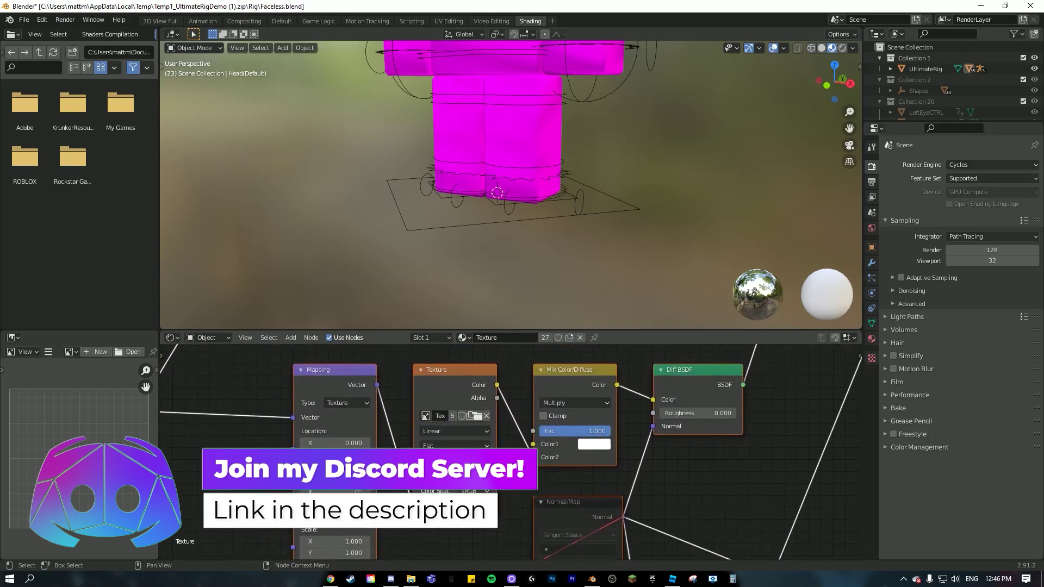
{"action": "left_click", "coordinate": [478, 417]}
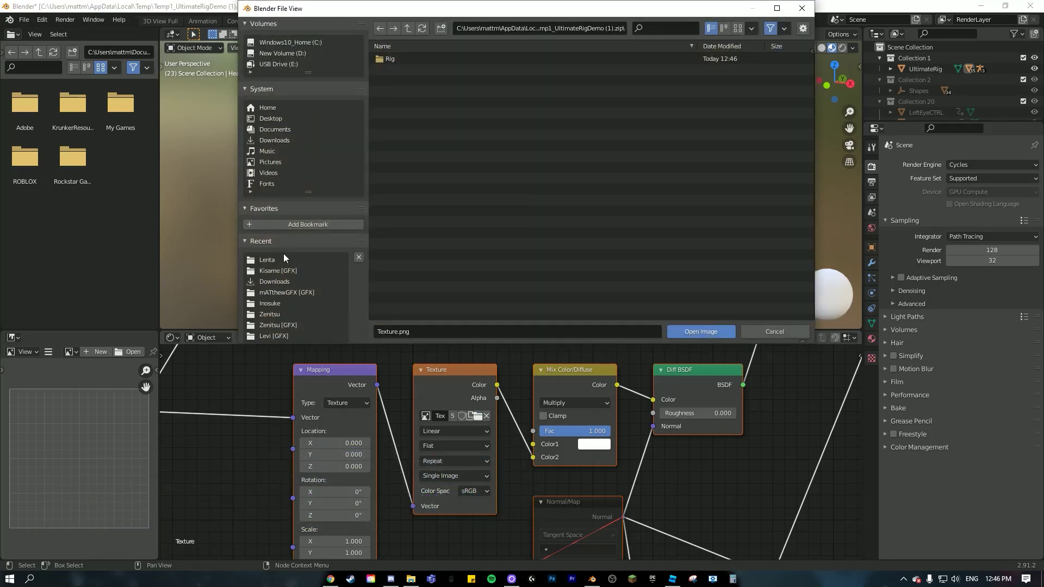
{"action": "left_click", "coordinate": [272, 119]}
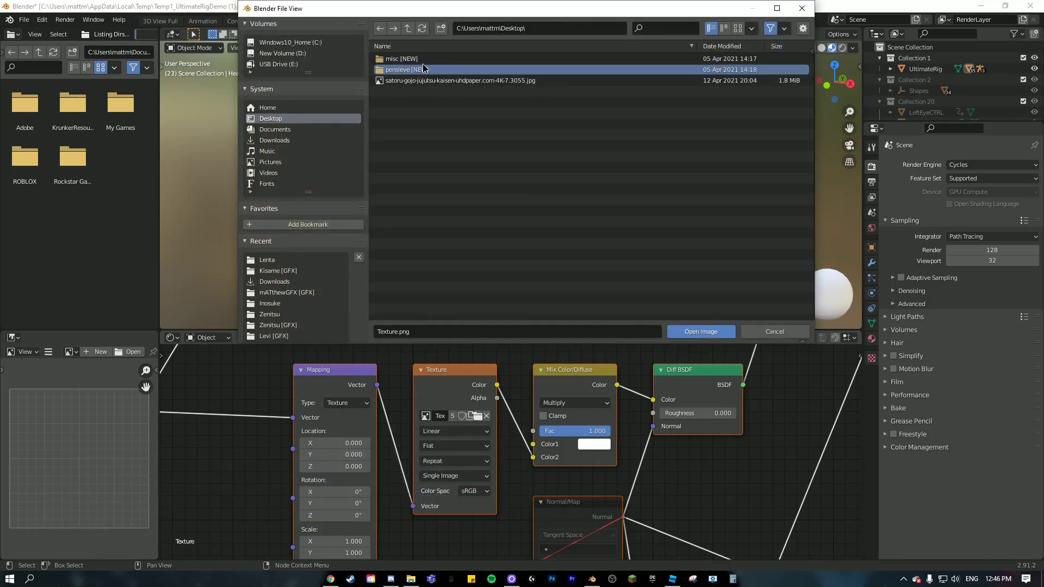
{"action": "left_click", "coordinate": [413, 69]}
{"action": "left_click", "coordinate": [423, 90]}
{"action": "left_click", "coordinate": [420, 69]}
{"action": "left_click", "coordinate": [415, 58]}
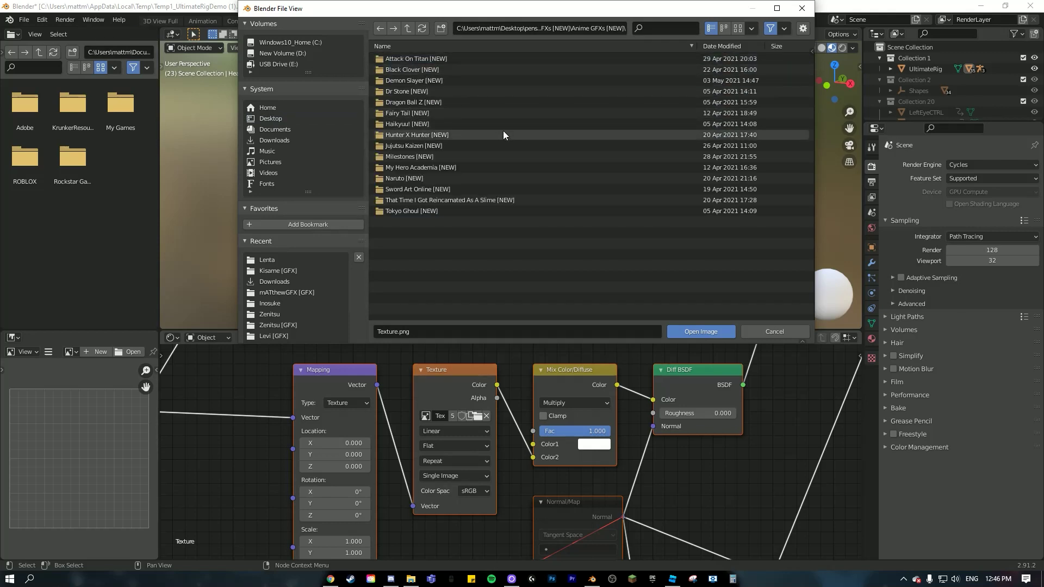
{"action": "left_click", "coordinate": [415, 80]}
{"action": "left_click", "coordinate": [413, 60]}
{"action": "left_click", "coordinate": [416, 71]}
{"action": "double_click", "coordinate": [422, 83]}
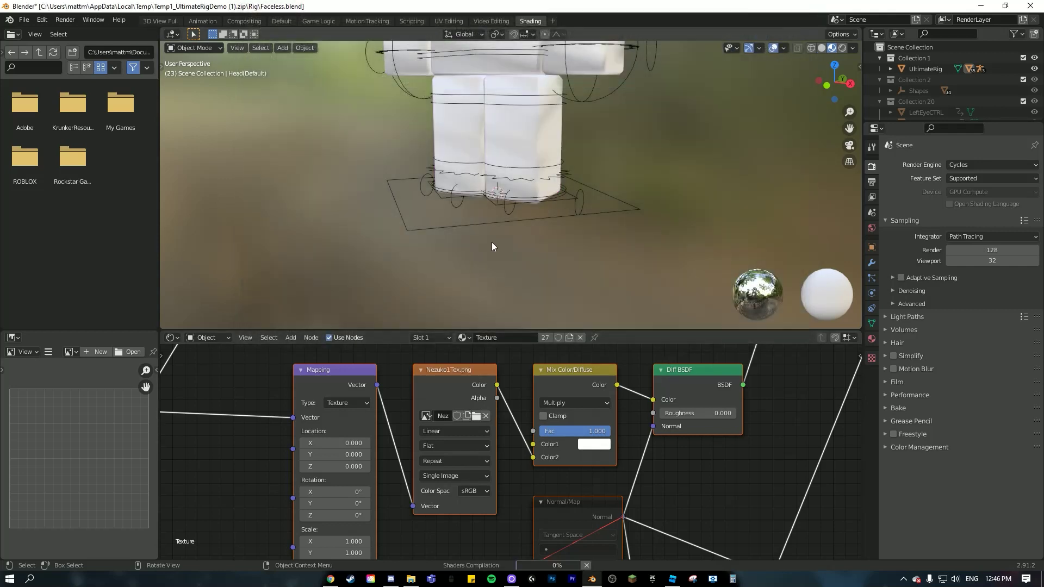
Return to the Default workspace and hide the rig's head
{"action": "left_click", "coordinate": [281, 22]}
{"action": "mouse_move", "coordinate": [409, 208]}
{"action": "middle_mouse_down"}
{"action": "mouse_move", "coordinate": [540, 221]}
{"action": "mouse_move", "coordinate": [414, 213]}
{"action": "middle_mouse_up"}
{"action": "mouse_move", "coordinate": [686, 99]}
{"action": "left_mouse_down"}
{"action": "mouse_move", "coordinate": [811, 39]}
{"action": "mouse_move", "coordinate": [703, 87]}
{"action": "left_mouse_up"}
{"action": "middle_click_drag", "start_coordinate": [409, 208], "coordinate": [448, 204]}
{"action": "scroll", "coordinate": [435, 211], "scroll_direction": "down", "scroll_amount": 2}
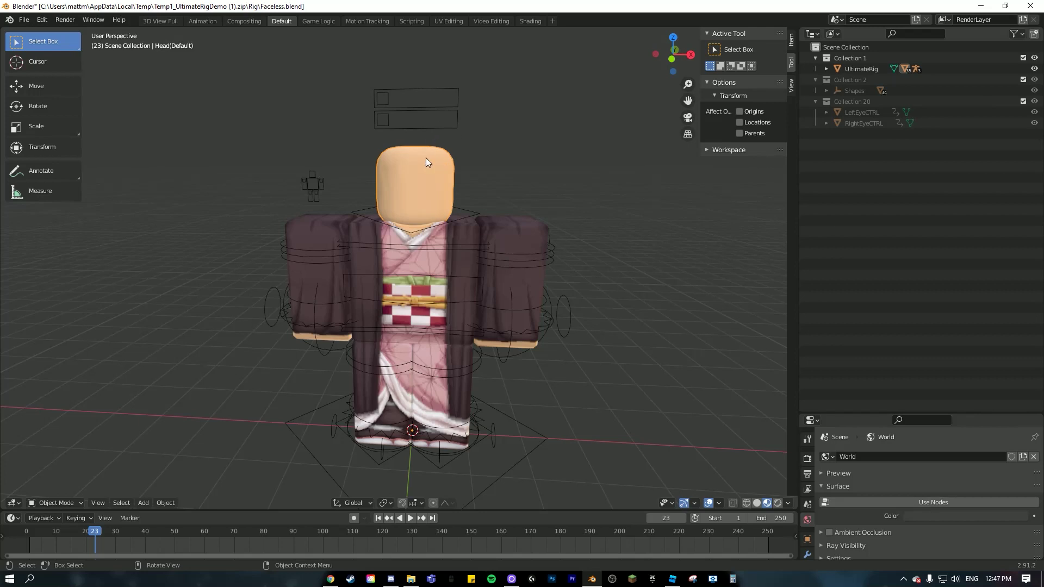
{"action": "key", "text": "h"}
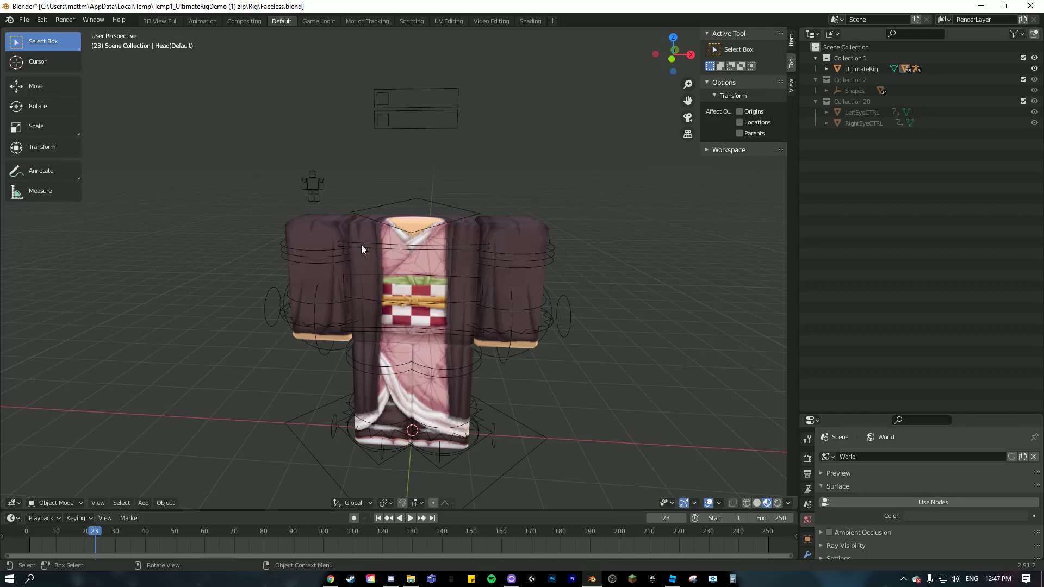
Select each arm in turn, reveal the hidden head, and hide the head again
{"action": "left_click", "coordinate": [311, 223]}
{"action": "left_click", "coordinate": [497, 223]}
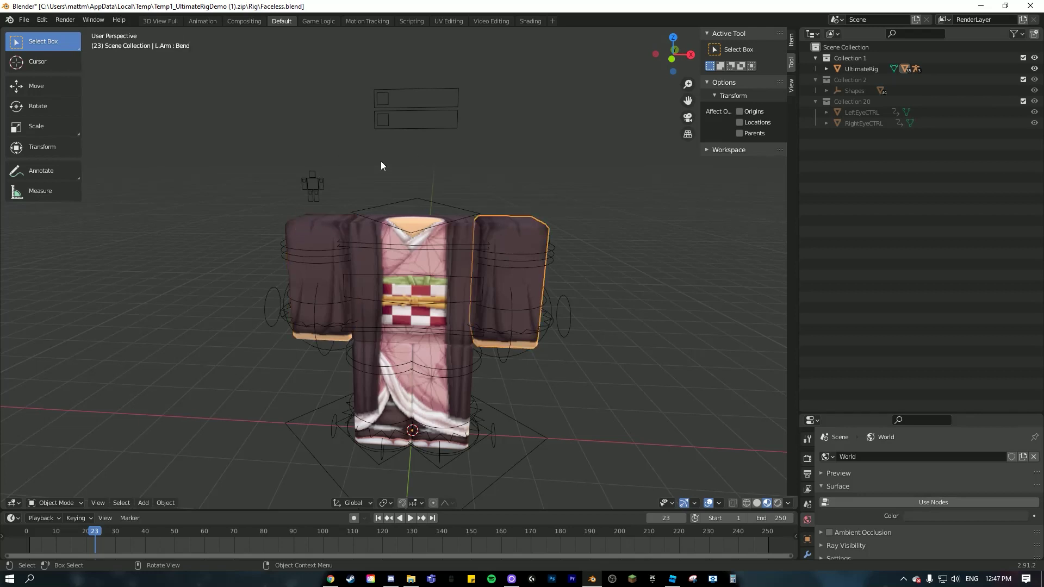
{"action": "key", "text": "alt+h"}
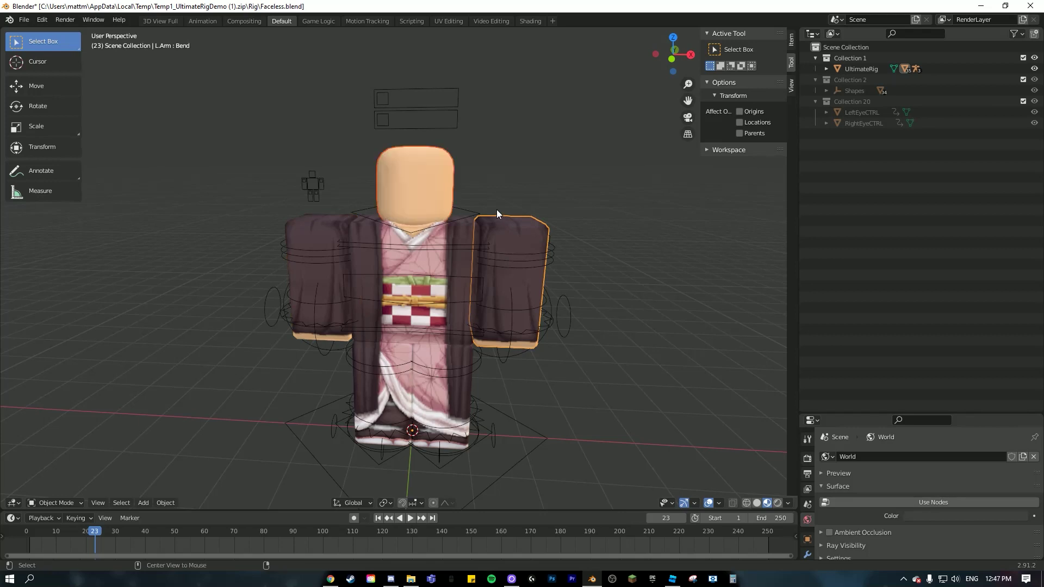
{"action": "left_click", "coordinate": [366, 164]}
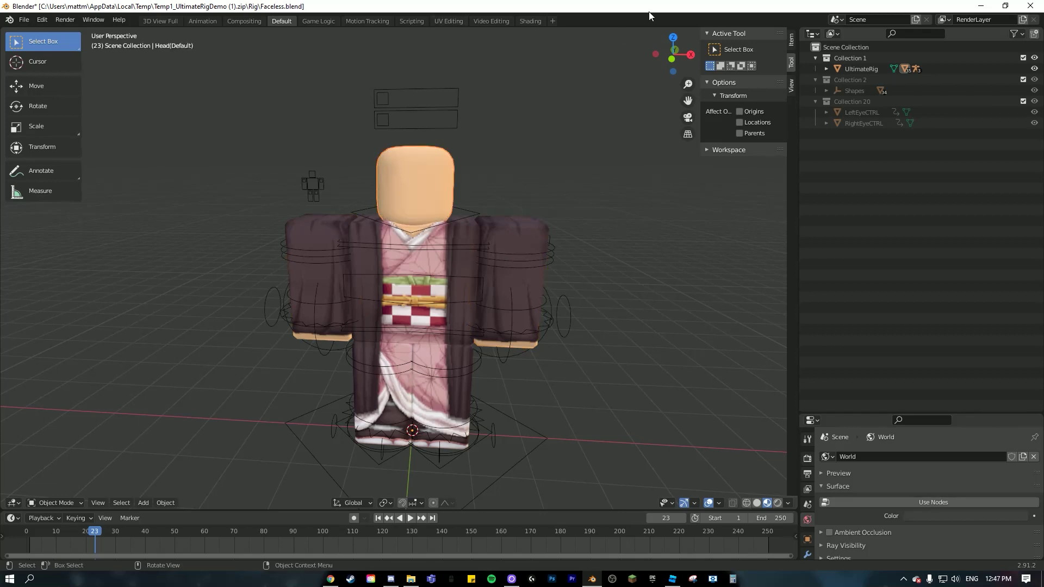
{"action": "key", "text": "h"}
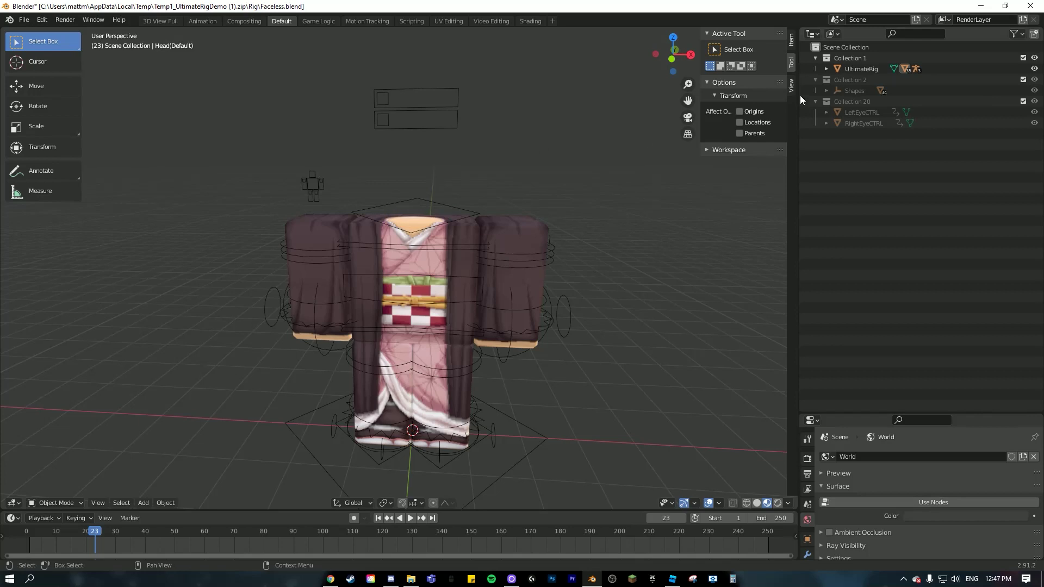
Expand UltimateRig and its Main armature in the outliner and toggle the visibility of Head(Default) on and off
{"action": "left_click", "coordinate": [827, 69]}
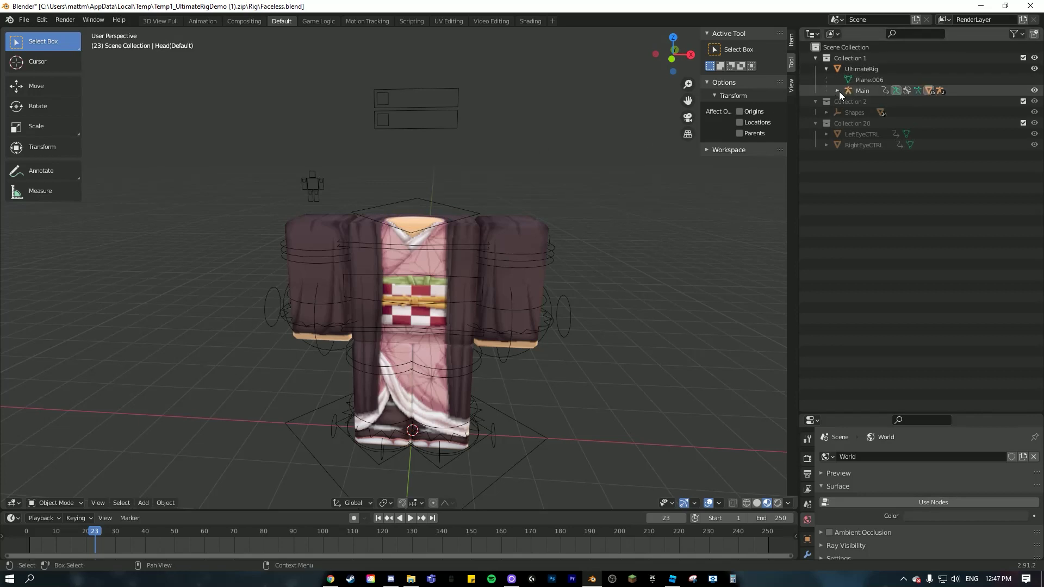
{"action": "left_click", "coordinate": [838, 91]}
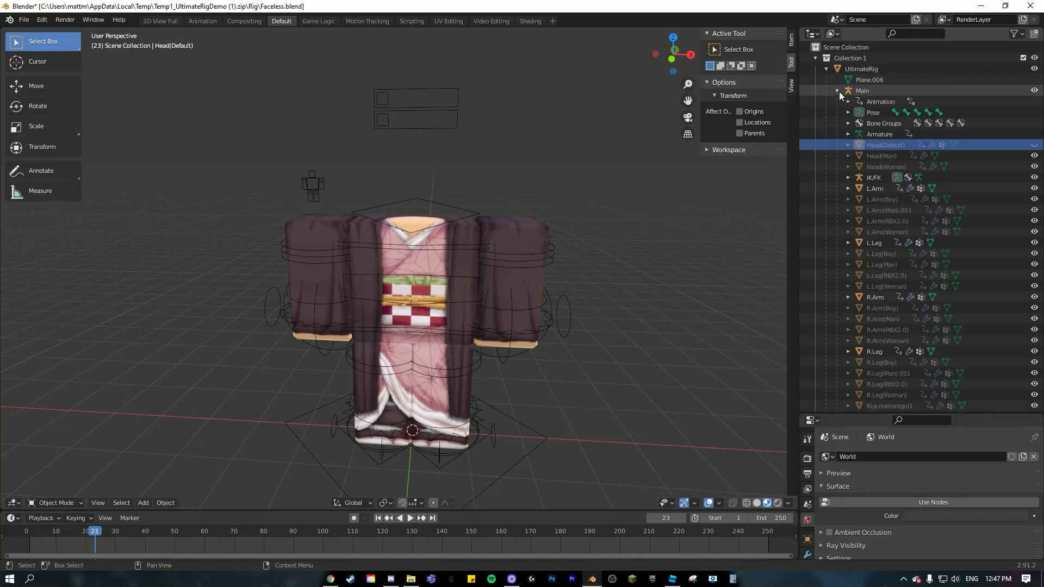
{"action": "left_click", "coordinate": [1035, 146]}
{"action": "left_click", "coordinate": [1035, 147]}
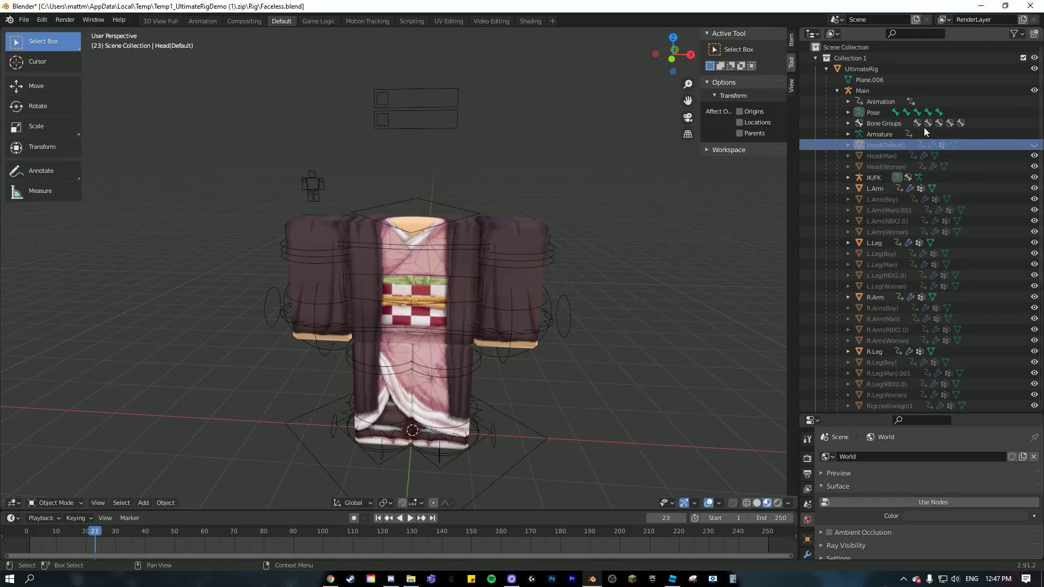
Hide the rig's torso, leaving the arms and legs in view
{"action": "middle_click_drag", "start_coordinate": [606, 259], "coordinate": [522, 214]}
{"action": "scroll", "coordinate": [522, 214], "scroll_direction": "up", "scroll_amount": 3}
{"action": "left_click", "coordinate": [412, 196]}
{"action": "key", "text": "h"}
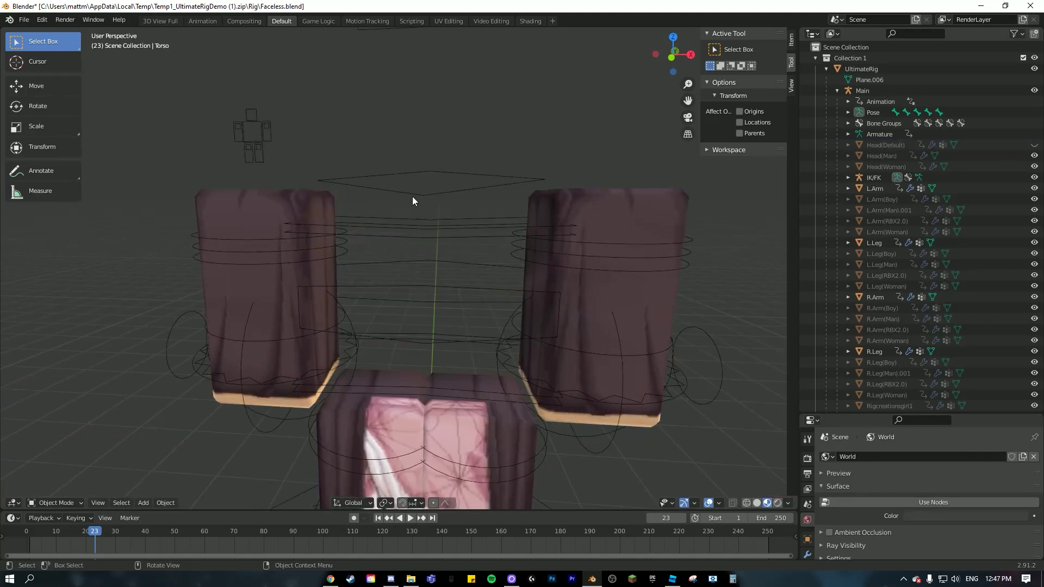
Duplicate the rig's left arm, L.Arm, and leave the copy in the same place
{"action": "scroll", "coordinate": [412, 197], "scroll_direction": "down", "scroll_amount": 2}
{"action": "mouse_move", "coordinate": [347, 283]}
{"action": "middle_mouse_down"}
{"action": "mouse_move", "coordinate": [468, 304]}
{"action": "mouse_move", "coordinate": [363, 293]}
{"action": "middle_mouse_up"}
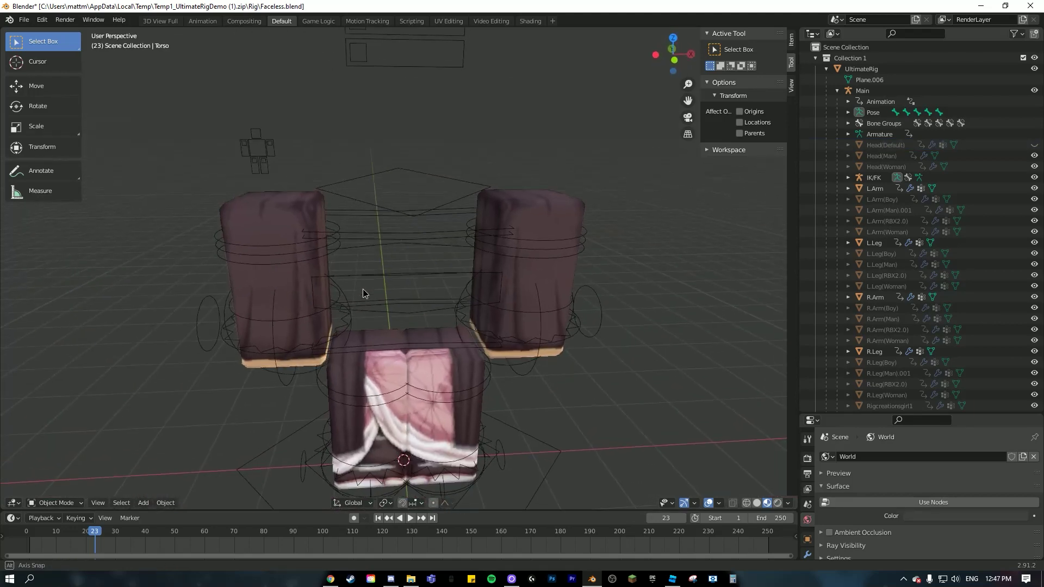
{"action": "left_click_drag", "start_coordinate": [688, 100], "coordinate": [647, 72]}
{"action": "scroll", "coordinate": [419, 88], "scroll_direction": "up", "scroll_amount": 4}
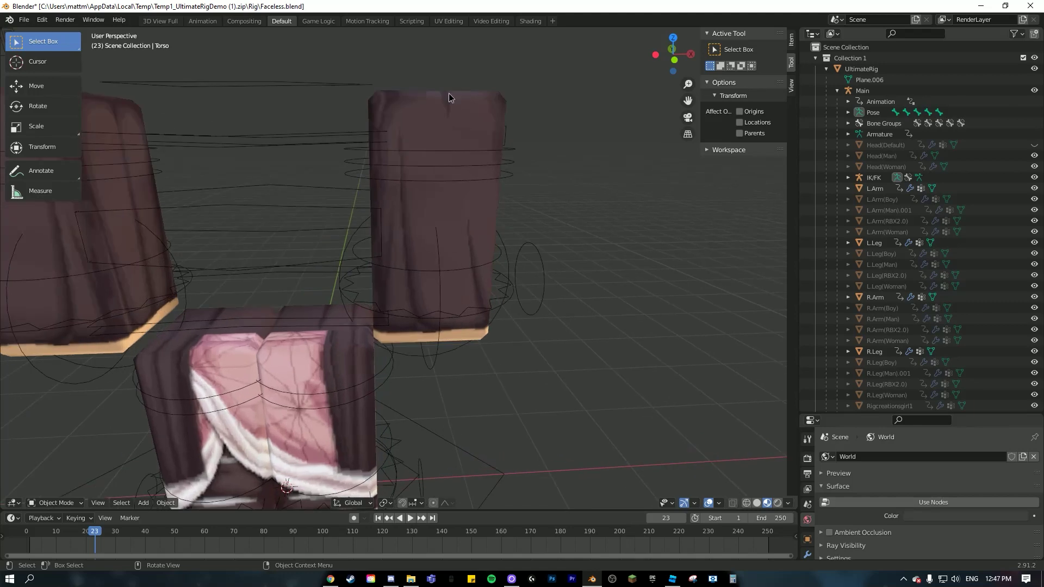
{"action": "left_click", "coordinate": [443, 112]}
{"action": "scroll", "coordinate": [438, 132], "scroll_direction": "up", "scroll_amount": 3}
{"action": "middle_click_drag", "start_coordinate": [438, 126], "coordinate": [390, 133]}
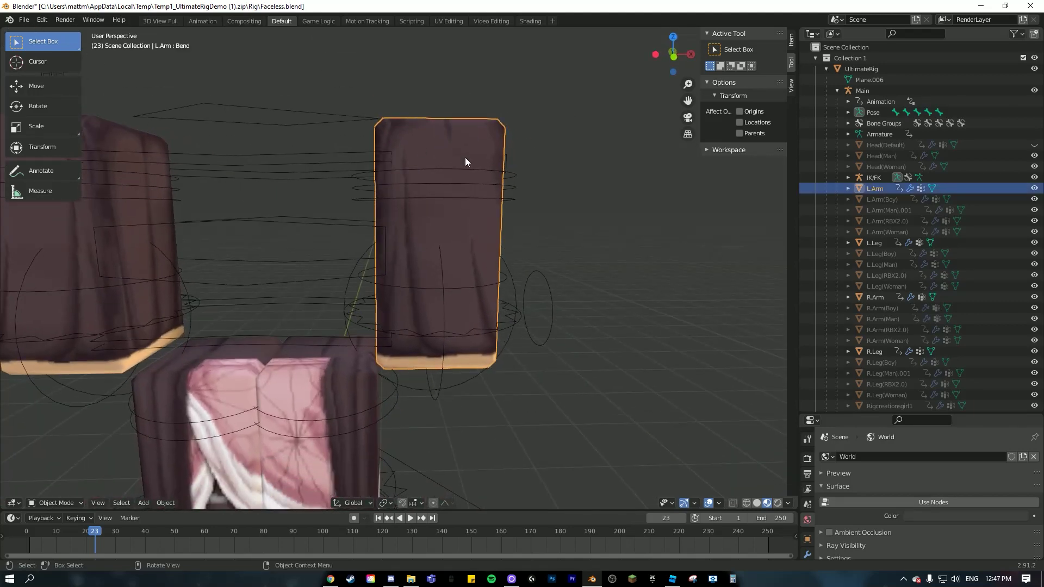
{"action": "mouse_move", "coordinate": [482, 180]}
{"action": "middle_mouse_down"}
{"action": "mouse_move", "coordinate": [508, 186]}
{"action": "mouse_move", "coordinate": [470, 172]}
{"action": "middle_mouse_up"}
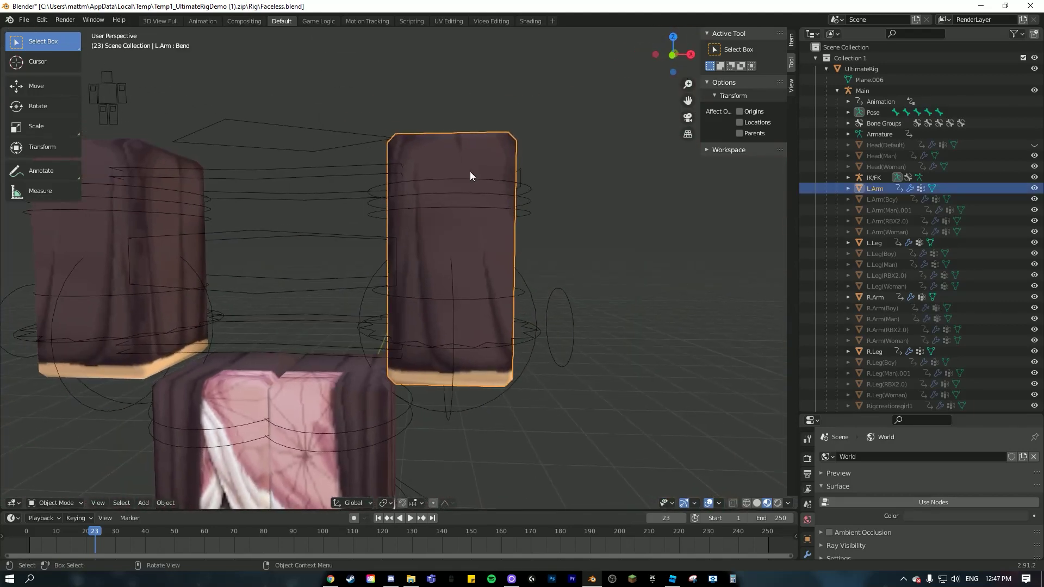
{"action": "key", "text": "shift+d"}
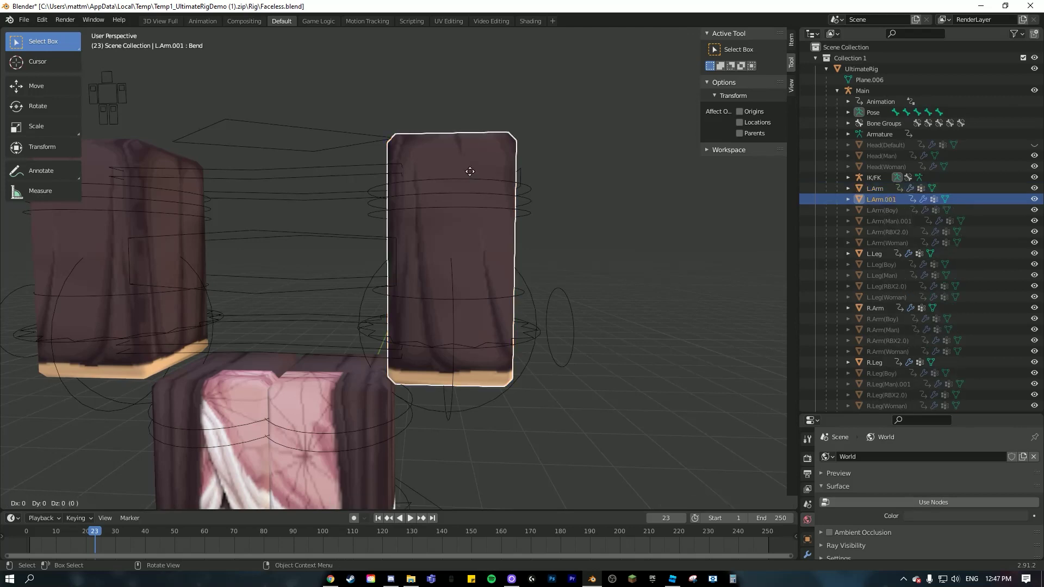
{"action": "left_click", "coordinate": [470, 172]}
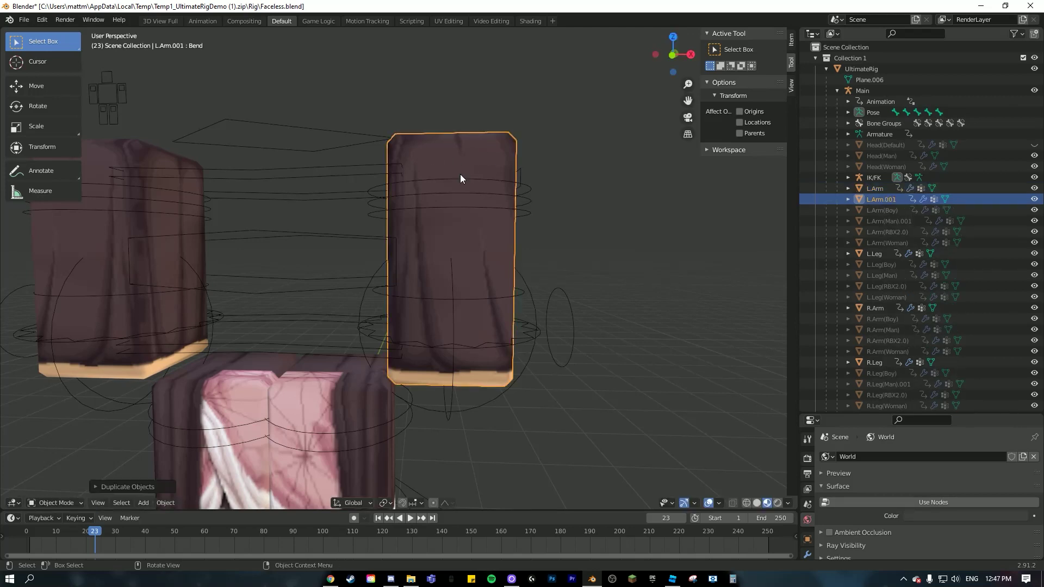
Activate the Move tool and try shifting the left arm copy along the X axis, undoing the shift
{"action": "left_click", "coordinate": [37, 85]}
{"action": "scroll", "coordinate": [194, 294], "scroll_direction": "down", "scroll_amount": 3}
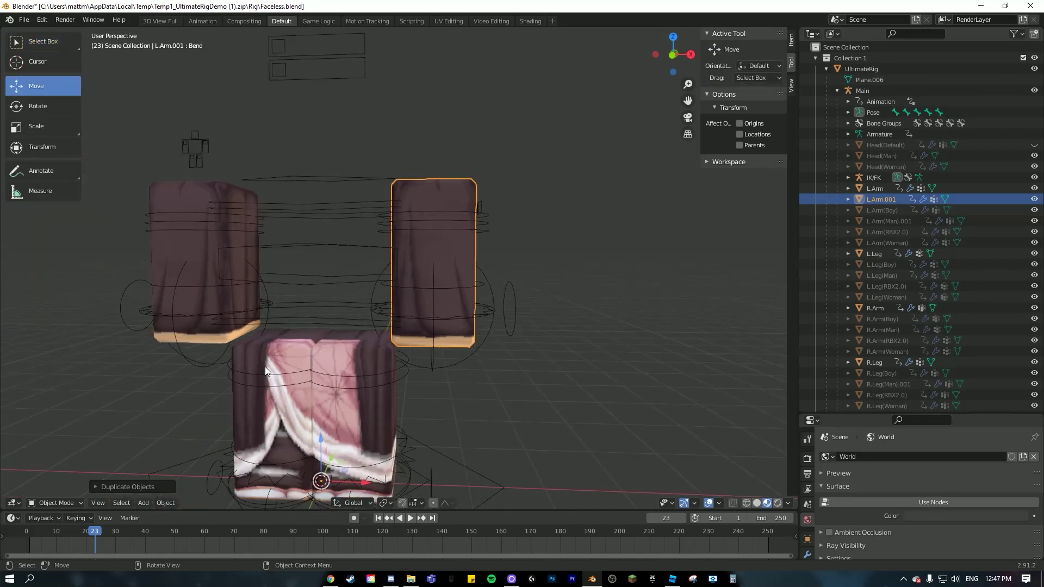
{"action": "left_click_drag", "start_coordinate": [369, 456], "coordinate": [341, 456]}
{"action": "key", "text": "ctrl+z"}
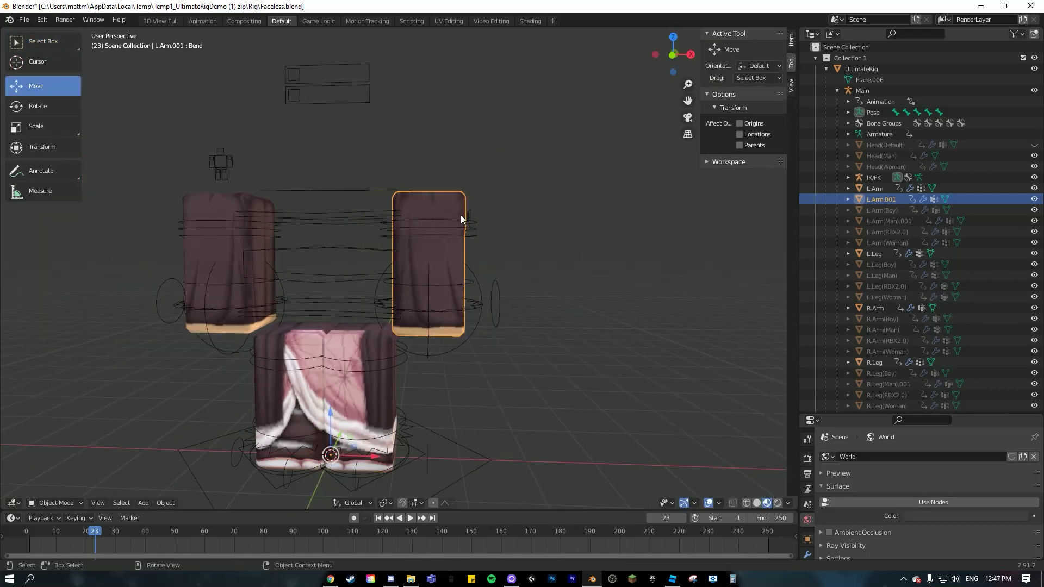
Set the left arm copy's origin to its geometry
{"action": "scroll", "coordinate": [469, 223], "scroll_direction": "up", "scroll_amount": 3}
{"action": "right_click", "coordinate": [443, 160]}
{"action": "mouse_move", "coordinate": [467, 196]}
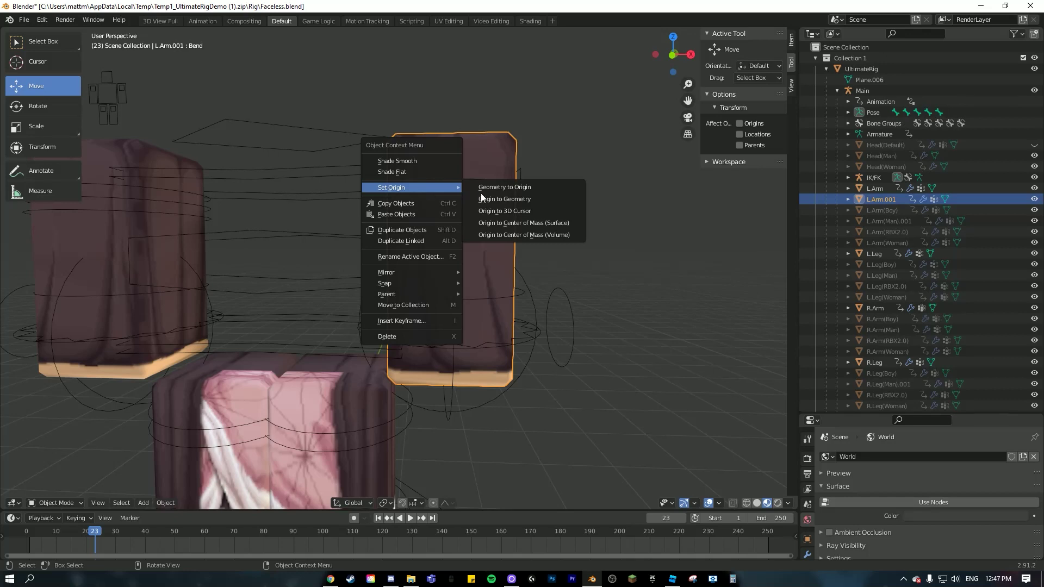
{"action": "left_click", "coordinate": [522, 199]}
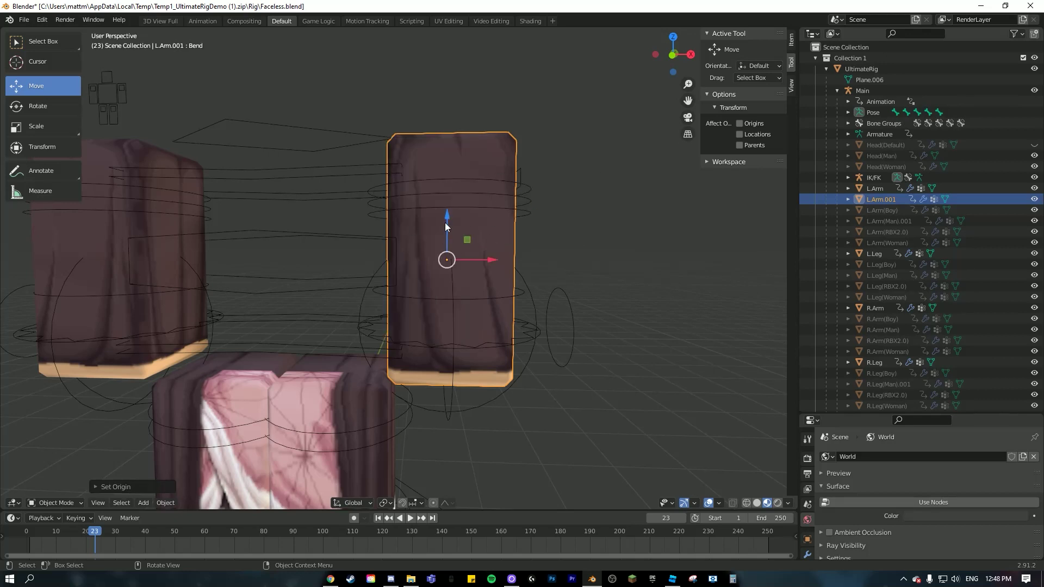
Try moving the left arm copy along the X axis and rotating it, undoing each change
{"action": "left_click_drag", "start_coordinate": [486, 261], "coordinate": [561, 269]}
{"action": "key", "text": "ctrl+z"}
{"action": "scroll", "coordinate": [233, 219], "scroll_direction": "up", "scroll_amount": 2}
{"action": "left_click", "coordinate": [34, 106]}
{"action": "left_click_drag", "start_coordinate": [492, 230], "coordinate": [523, 238]}
{"action": "key", "text": "ctrl+z"}
{"action": "scroll", "coordinate": [523, 238], "scroll_direction": "down", "scroll_amount": 7}
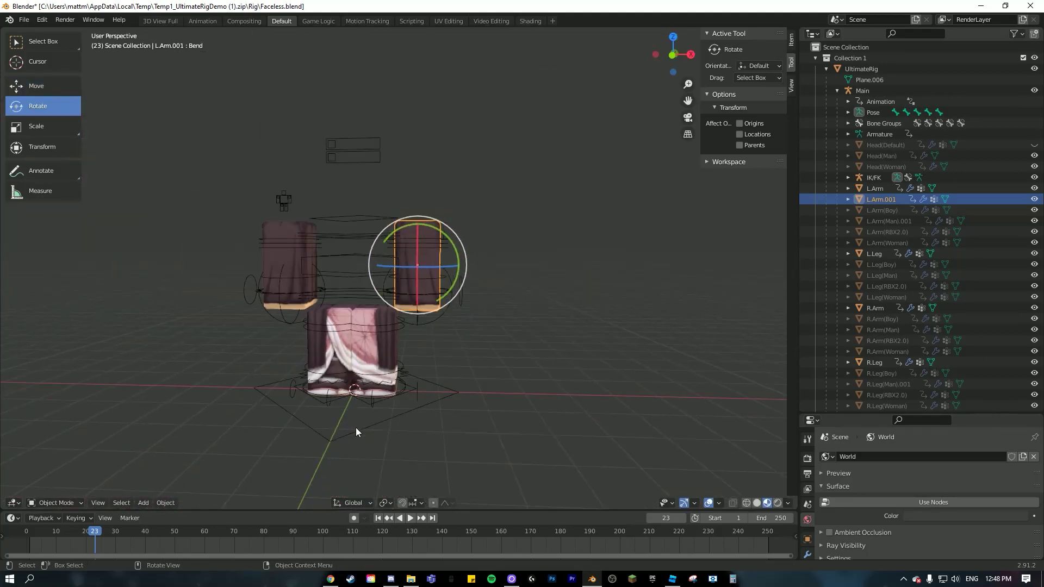
Scale the left arm copy up uniformly by a factor of about 1.02
{"action": "scroll", "coordinate": [497, 128], "scroll_direction": "up", "scroll_amount": 4}
{"action": "mouse_move", "coordinate": [535, 253]}
{"action": "middle_mouse_down"}
{"action": "mouse_move", "coordinate": [490, 255]}
{"action": "mouse_move", "coordinate": [536, 257]}
{"action": "middle_mouse_up"}
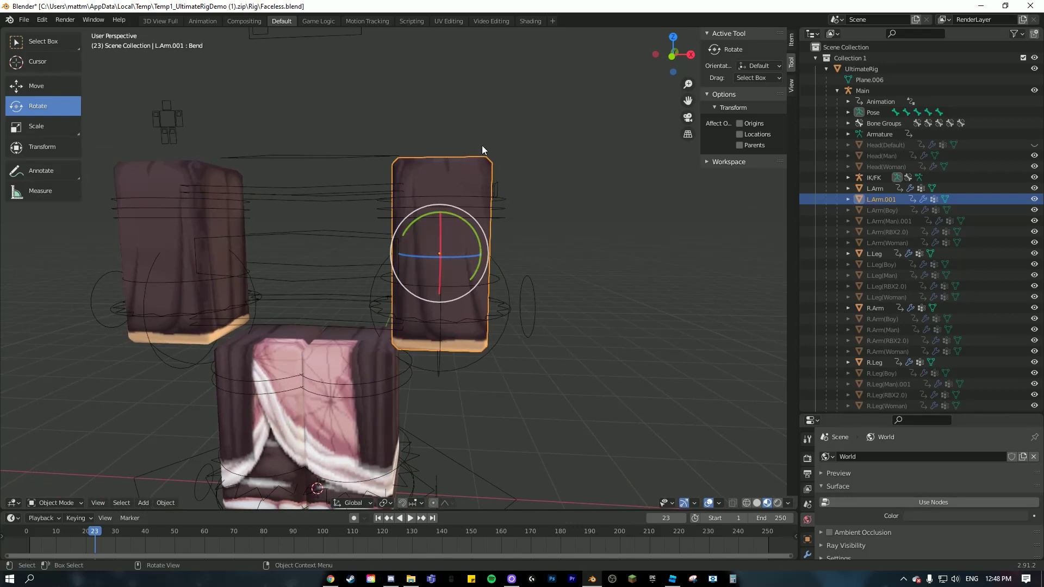
{"action": "key", "text": "s"}
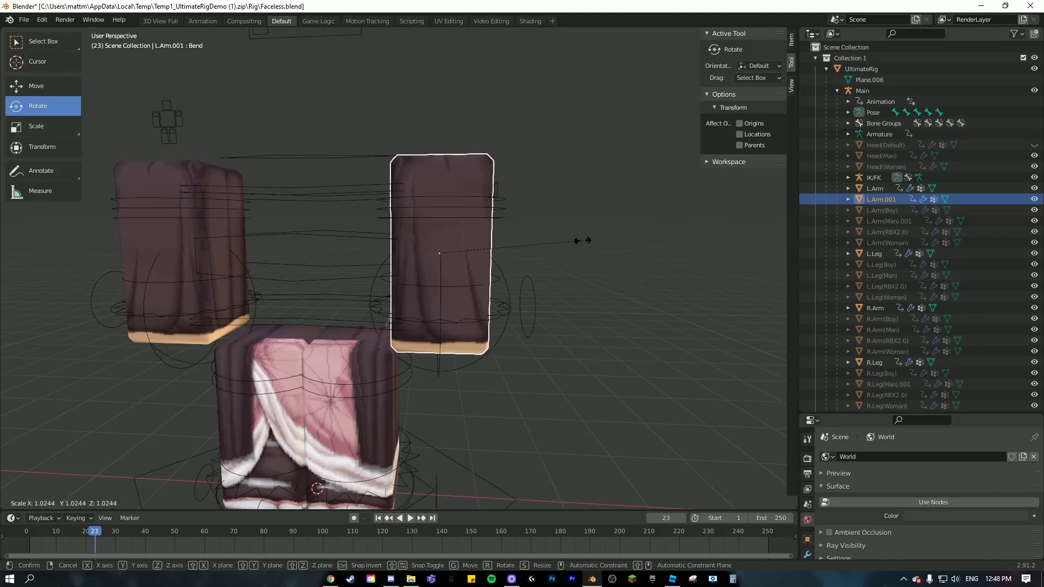
{"action": "left_click", "coordinate": [587, 243]}
Enter Edit Mode on the left arm copy and activate the Knife tool for cutting near the hand
{"action": "middle_click_drag", "start_coordinate": [468, 200], "coordinate": [517, 277]}
{"action": "scroll", "coordinate": [485, 224], "scroll_direction": "up", "scroll_amount": 3}
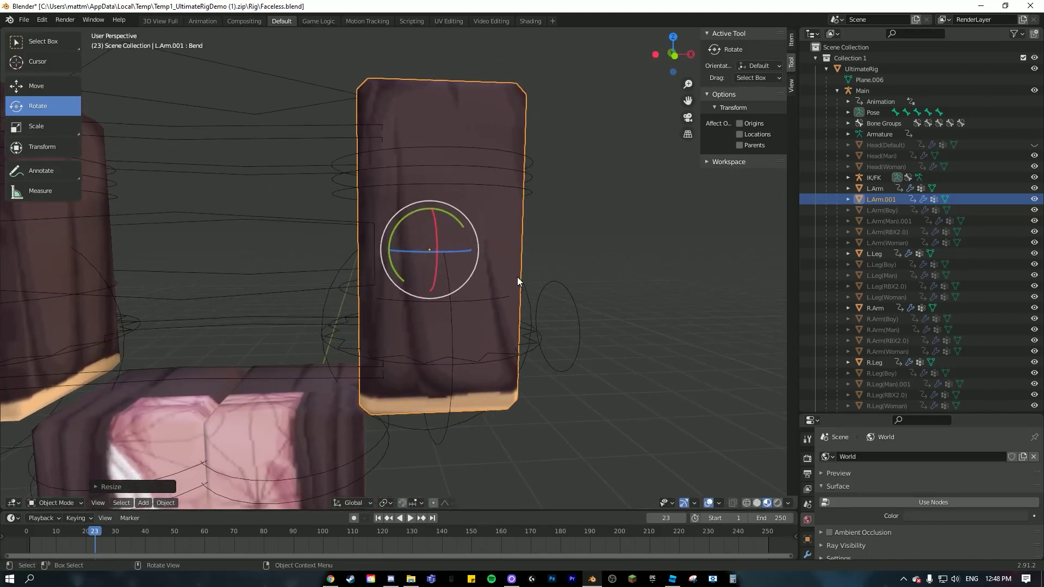
{"action": "key", "text": "Tab"}
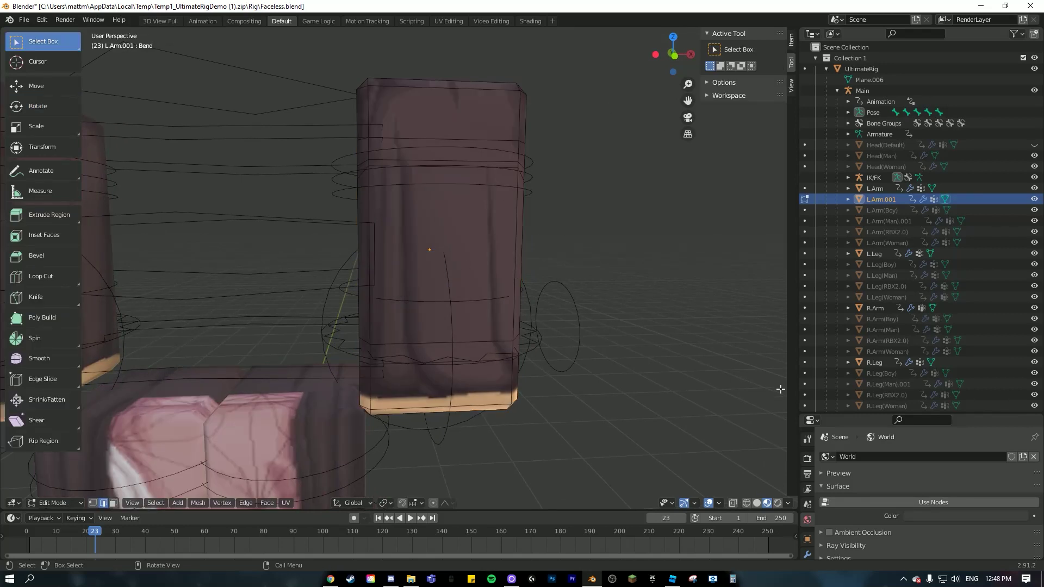
{"action": "left_click", "coordinate": [49, 295]}
{"action": "middle_click_drag", "start_coordinate": [293, 306], "coordinate": [589, 147]}
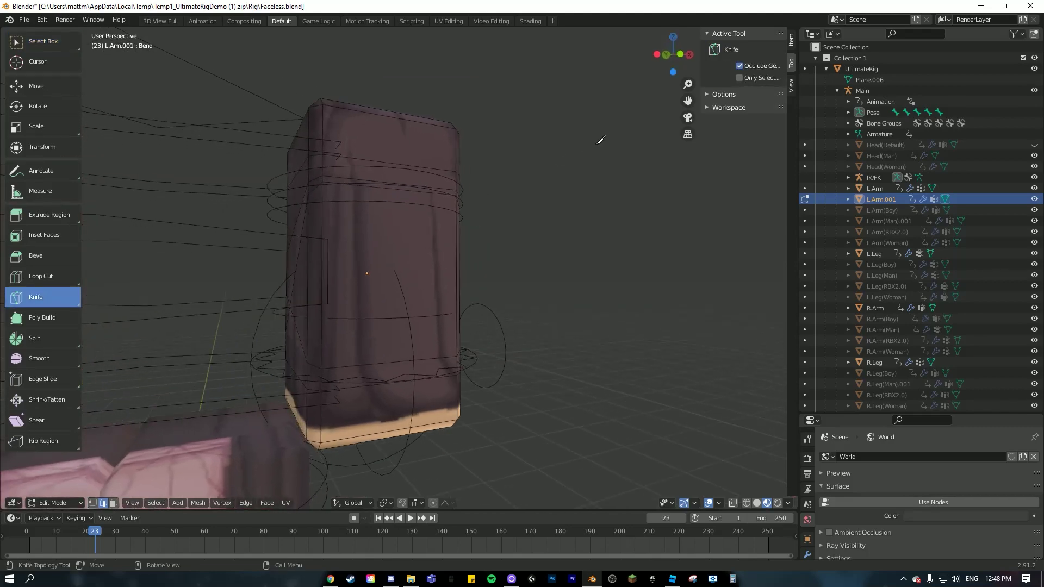
{"action": "left_click_drag", "start_coordinate": [692, 101], "coordinate": [740, 0]}
{"action": "middle_click_drag", "start_coordinate": [618, 261], "coordinate": [484, 314]}
{"action": "scroll", "coordinate": [380, 313], "scroll_direction": "down", "scroll_amount": 4}
{"action": "left_click_drag", "start_coordinate": [688, 100], "coordinate": [549, 61]}
{"action": "middle_click_drag", "start_coordinate": [356, 274], "coordinate": [393, 264]}
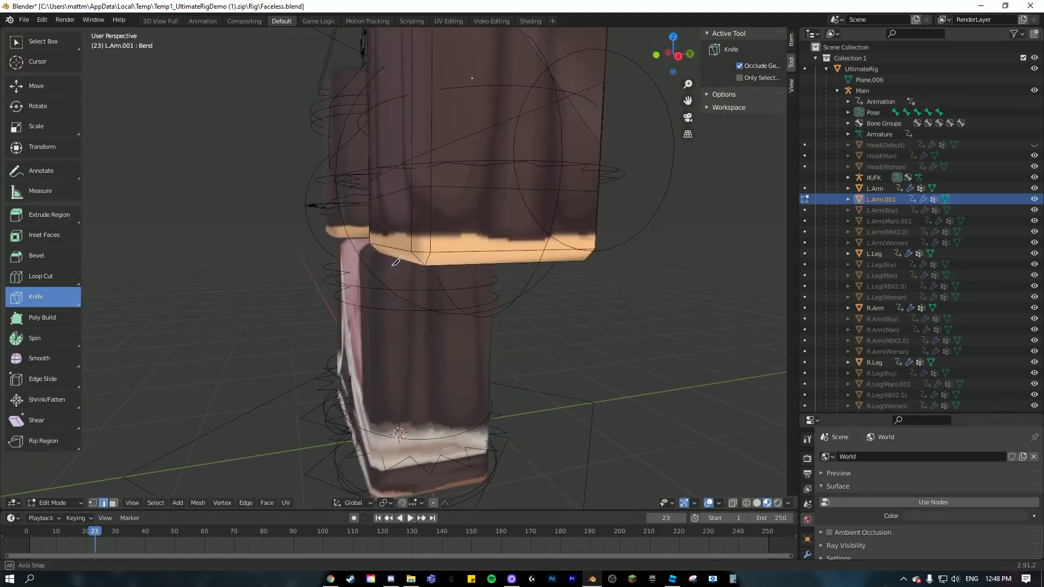
{"action": "scroll", "coordinate": [525, 192], "scroll_direction": "up", "scroll_amount": 3}
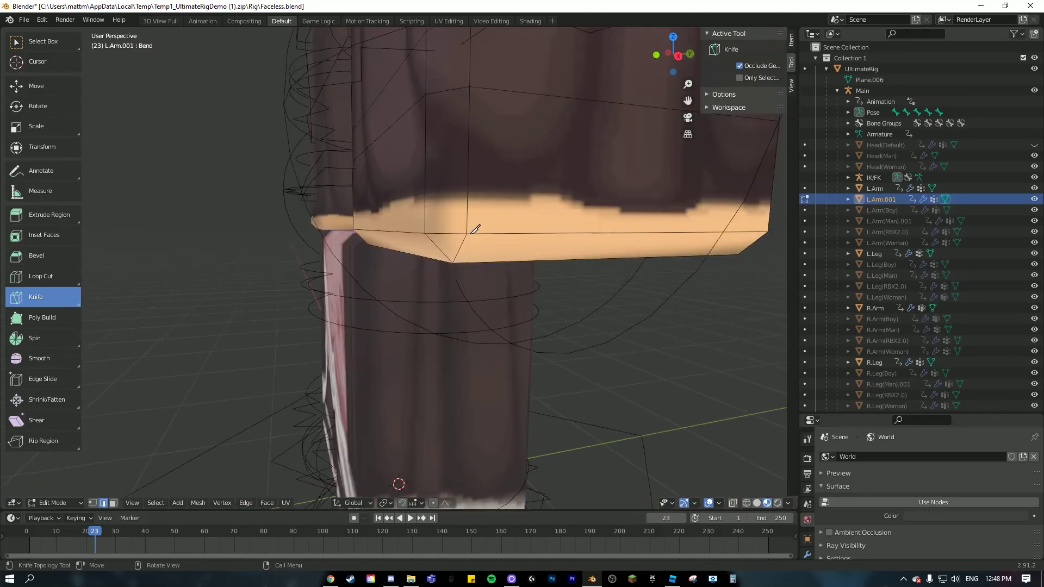
{"action": "middle_click_drag", "start_coordinate": [334, 206], "coordinate": [452, 210]}
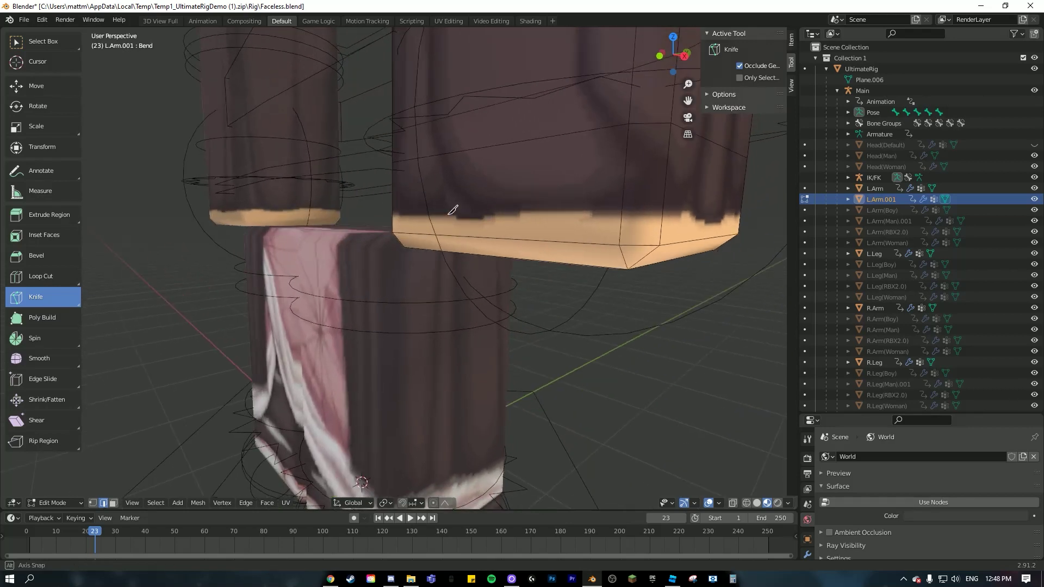
{"action": "left_click", "coordinate": [621, 210]}
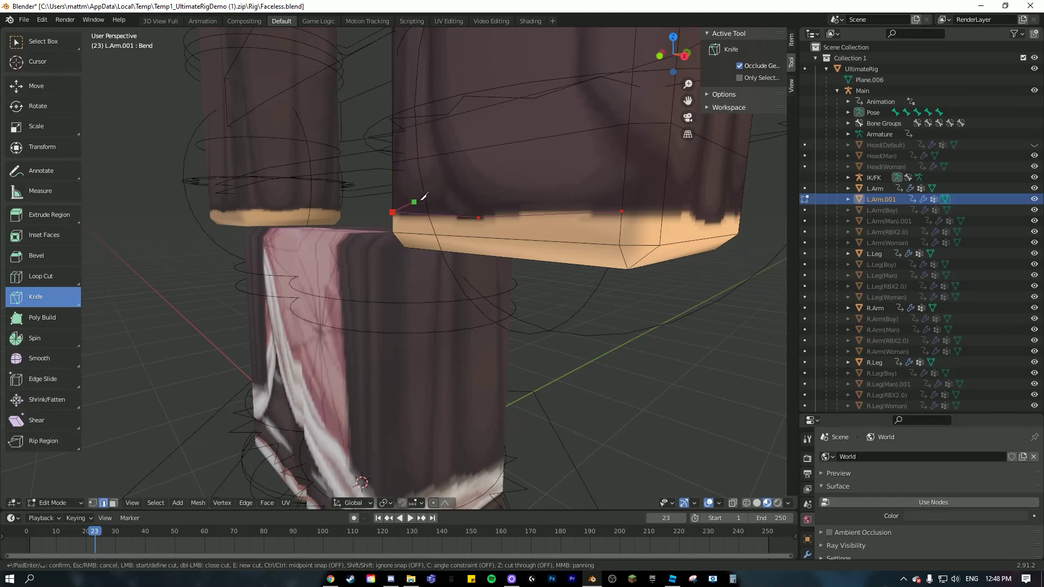
{"action": "middle_click_drag", "start_coordinate": [425, 196], "coordinate": [497, 188]}
{"action": "key", "text": "Escape"}
Knife-cut a loop around the lower end of the left arm copy, along the border between dark sleeve and skin-coloured hand
{"action": "middle_click_drag", "start_coordinate": [476, 185], "coordinate": [593, 234]}
{"action": "middle_click_drag", "start_coordinate": [384, 190], "coordinate": [474, 189]}
{"action": "middle_click_drag", "start_coordinate": [464, 188], "coordinate": [228, 232]}
{"action": "left_click", "coordinate": [467, 183]}
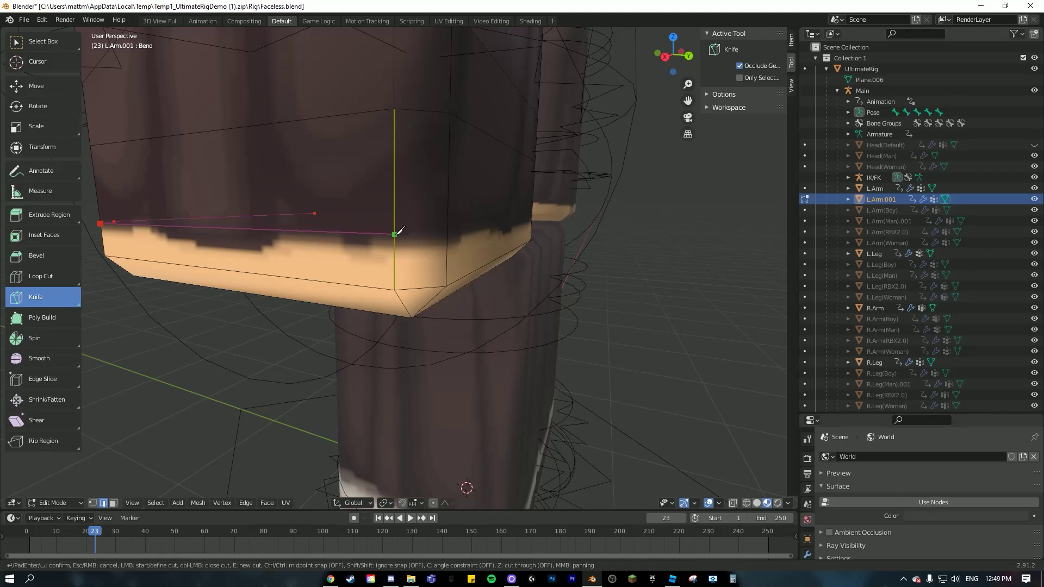
{"action": "middle_click_drag", "start_coordinate": [476, 234], "coordinate": [294, 248]}
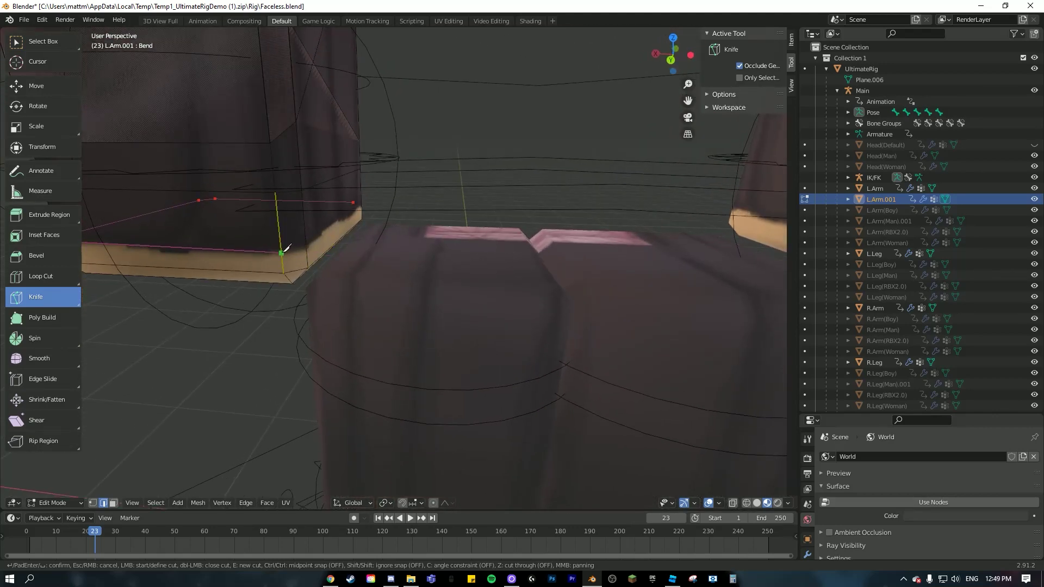
{"action": "middle_click_drag", "start_coordinate": [395, 205], "coordinate": [523, 163]}
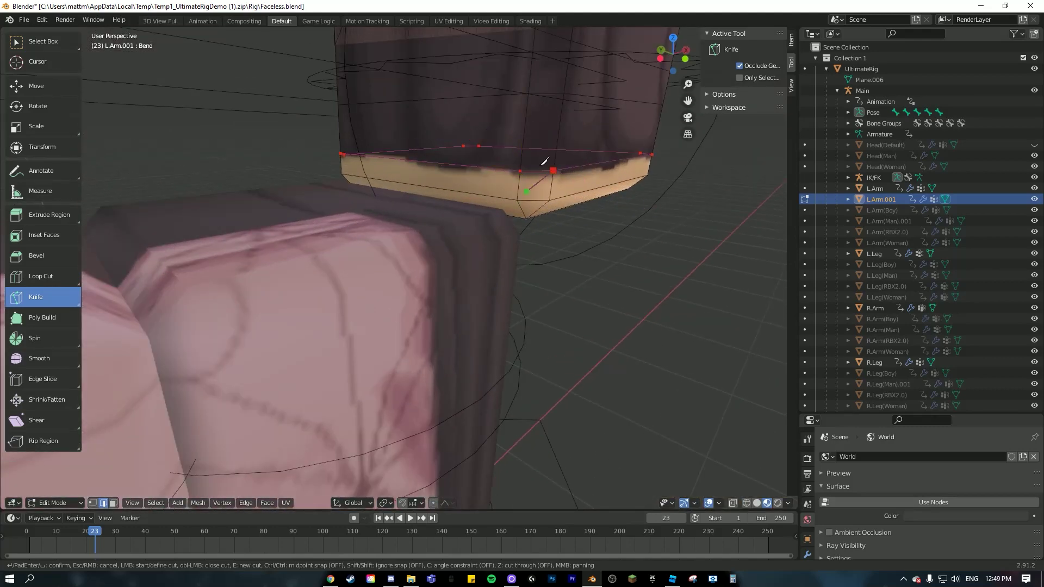
{"action": "key", "text": "Return"}
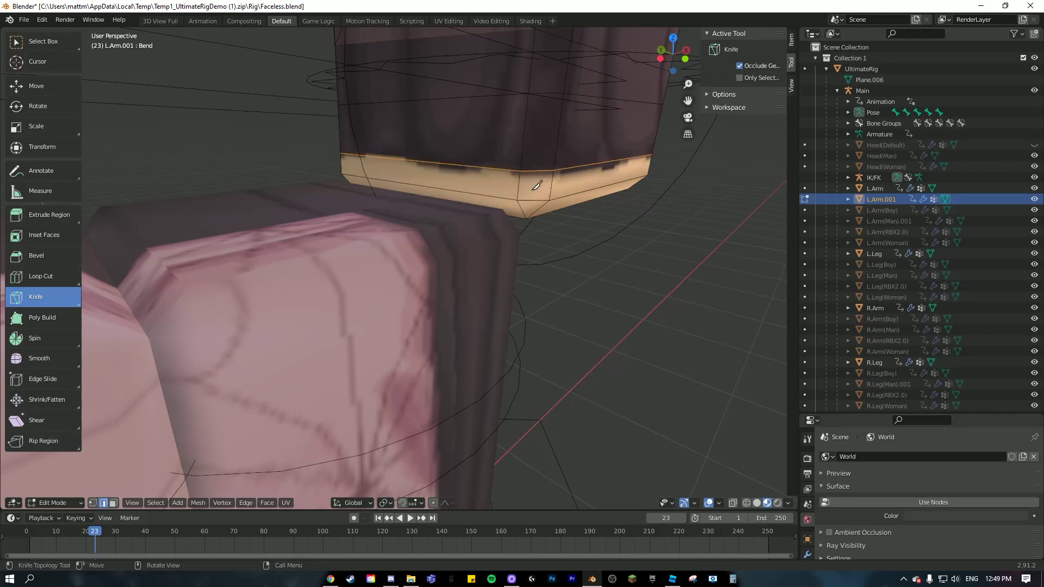
Delete the skin-coloured hand faces below the cut on the left arm copy and return to Object Mode
{"action": "left_click", "coordinate": [51, 47]}
{"action": "middle_click_drag", "start_coordinate": [536, 235], "coordinate": [473, 236]}
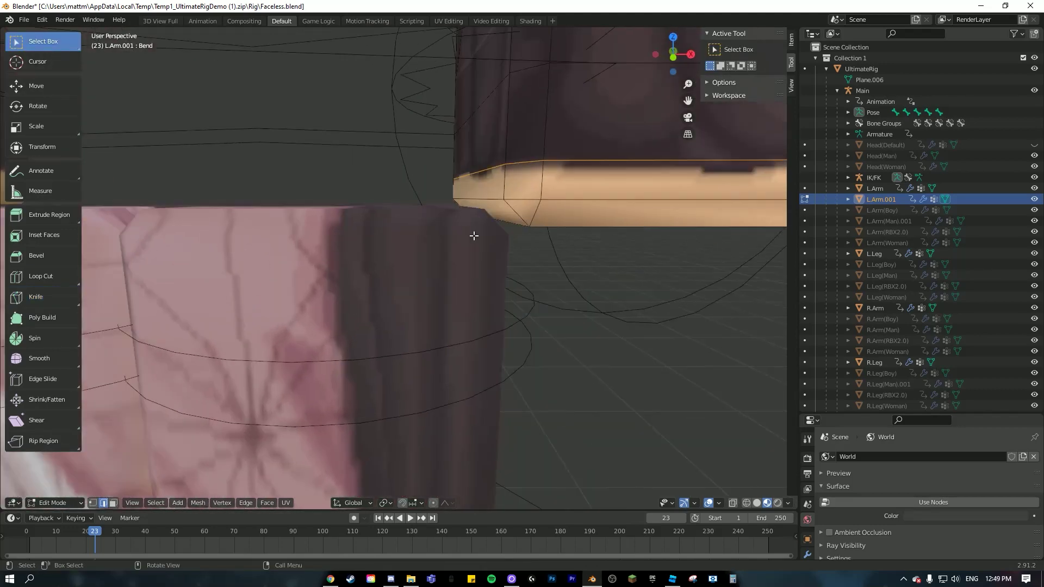
{"action": "scroll", "coordinate": [474, 235], "scroll_direction": "down", "scroll_amount": 8}
{"action": "scroll", "coordinate": [483, 231], "scroll_direction": "up", "scroll_amount": 6}
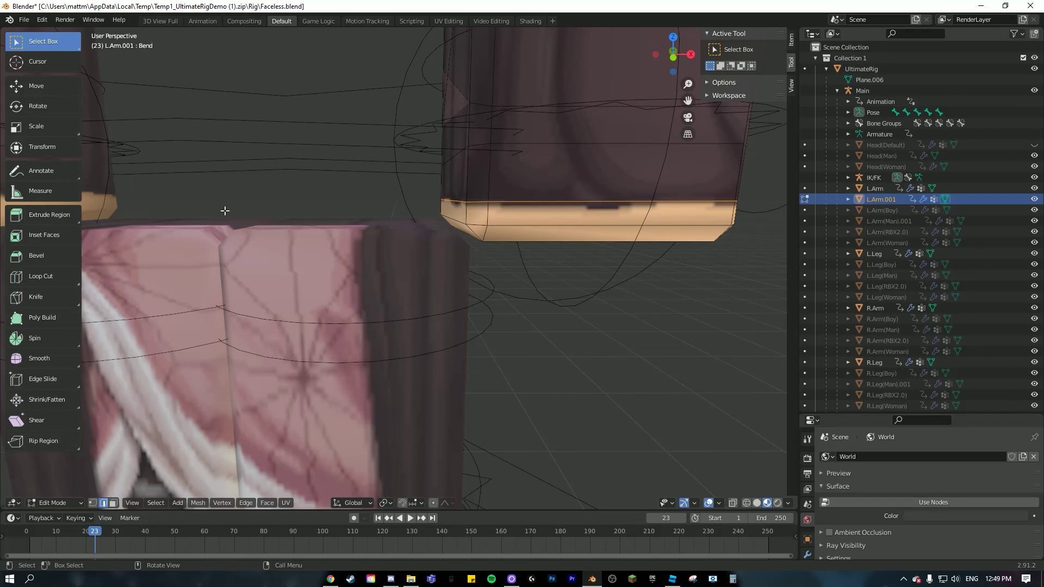
{"action": "left_click", "coordinate": [113, 504]}
{"action": "middle_click_drag", "start_coordinate": [538, 338], "coordinate": [491, 204]}
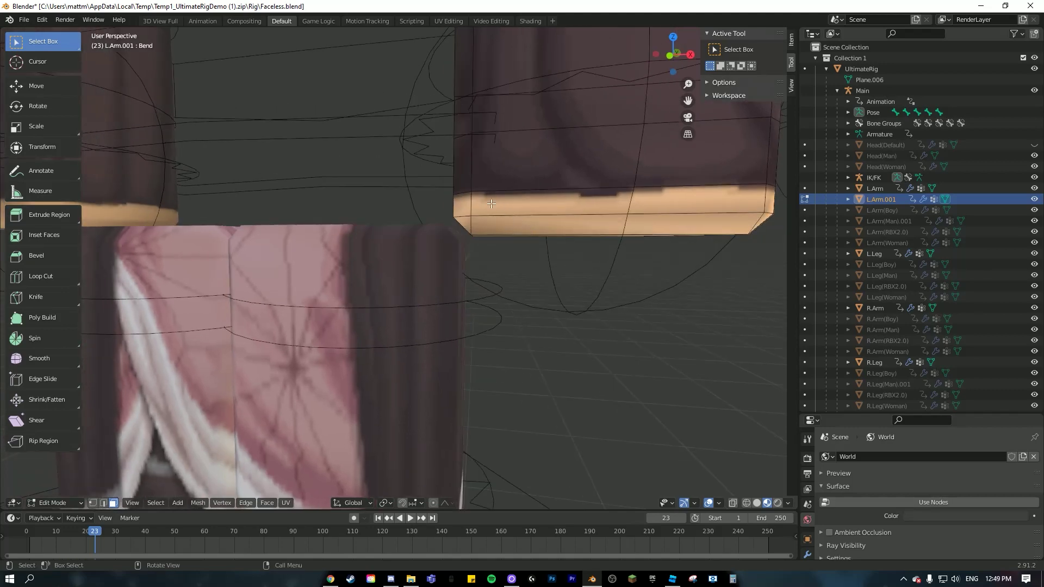
{"action": "left_click", "coordinate": [488, 202], "text": "shift"}
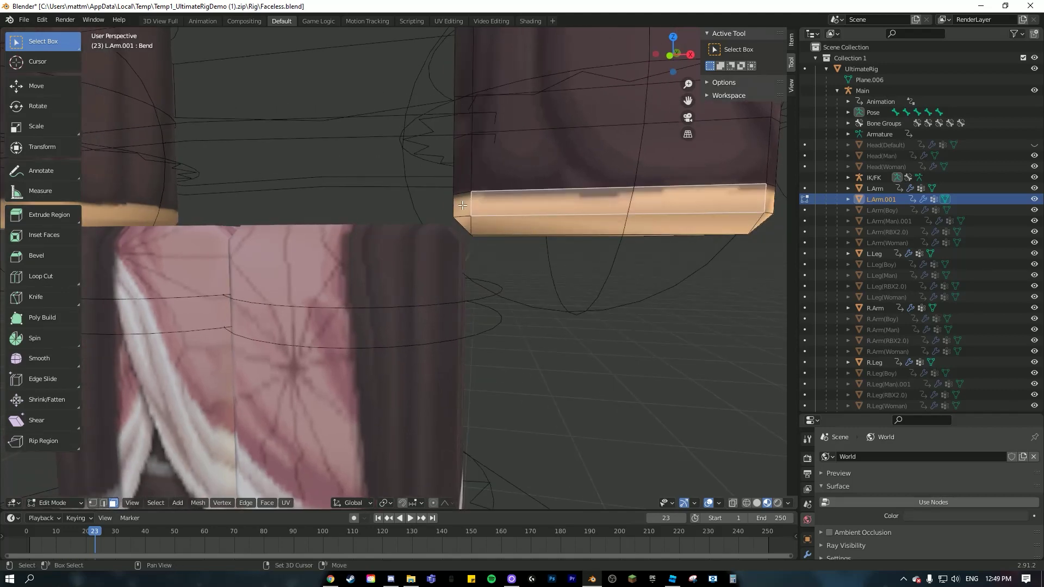
{"action": "middle_click_drag", "start_coordinate": [463, 205], "coordinate": [524, 222]}
{"action": "left_click", "coordinate": [317, 283], "text": "shift"}
{"action": "key", "text": "x"}
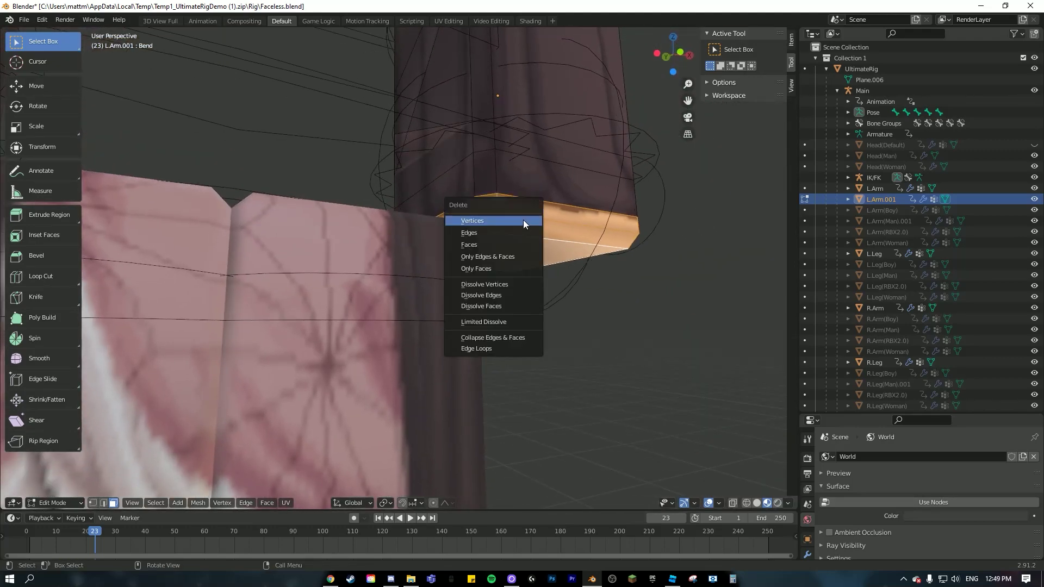
{"action": "left_click", "coordinate": [500, 244]}
{"action": "middle_click_drag", "start_coordinate": [501, 244], "coordinate": [555, 286]}
{"action": "key", "text": "Tab"}
{"action": "scroll", "coordinate": [550, 276], "scroll_direction": "down", "scroll_amount": 1}
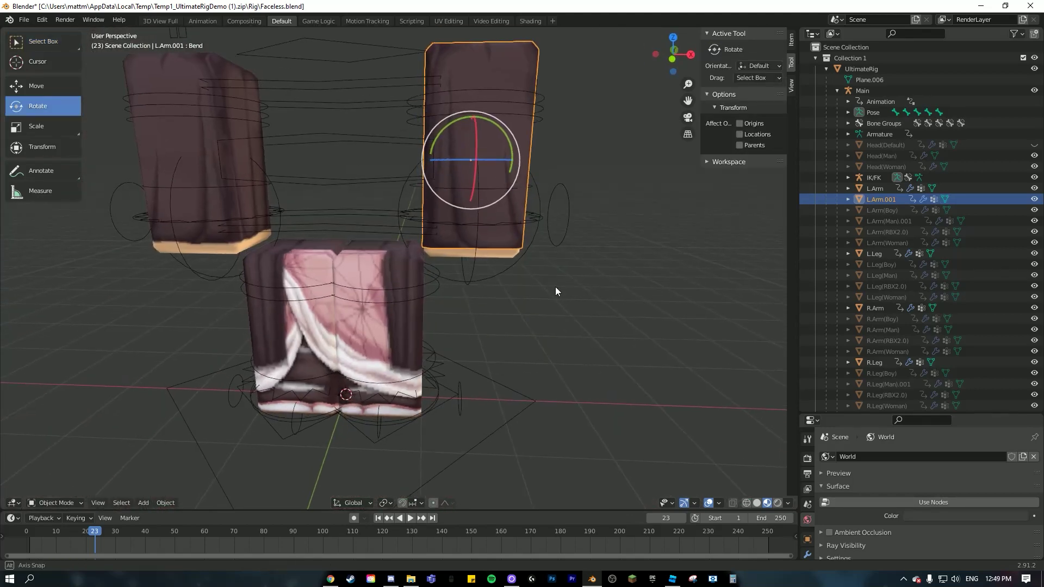
Rescale the trimmed sleeve piece slightly around the original left arm
{"action": "left_click_drag", "start_coordinate": [687, 100], "coordinate": [616, 154]}
{"action": "key", "text": "s"}
{"action": "left_click", "coordinate": [530, 143]}
{"action": "middle_click_drag", "start_coordinate": [474, 216], "coordinate": [455, 259]}
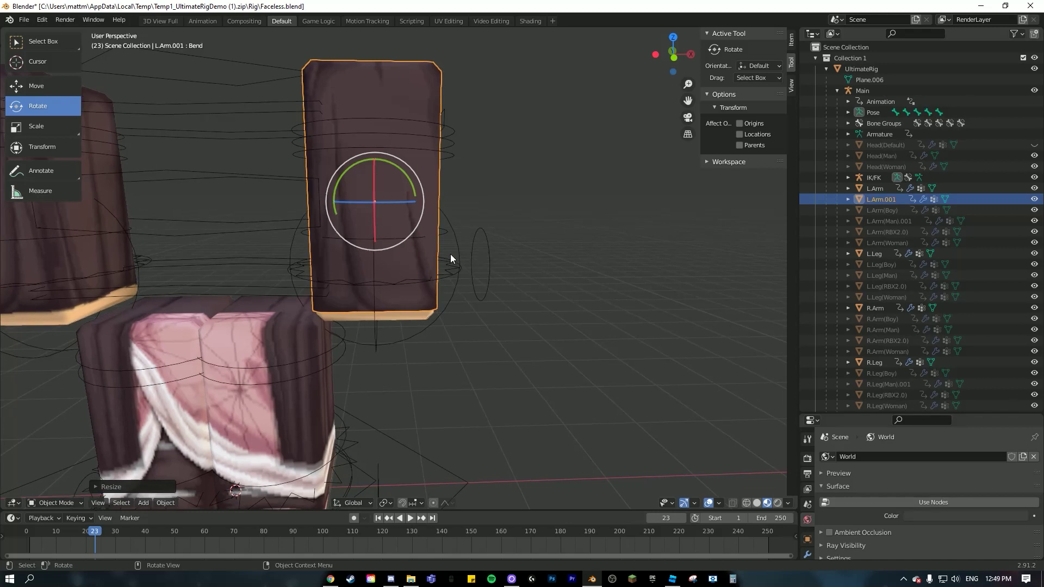
Replace the sleeve piece's existing Subsurf modifier with a new Subdivision Surface modifier
{"action": "left_click_drag", "start_coordinate": [851, 415], "coordinate": [841, 170]}
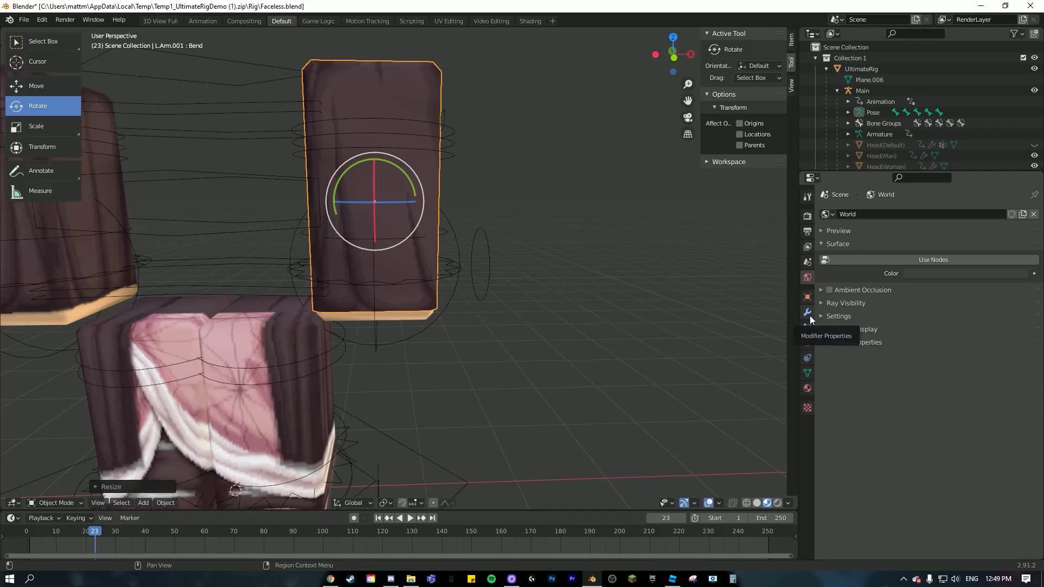
{"action": "left_click", "coordinate": [809, 313]}
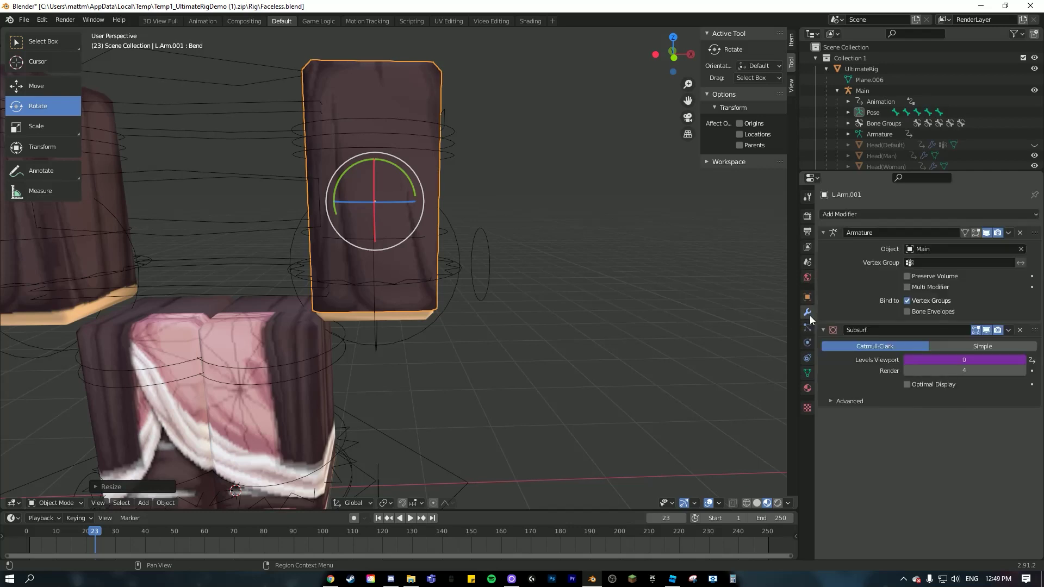
{"action": "left_click", "coordinate": [1021, 330]}
{"action": "left_click", "coordinate": [878, 213]}
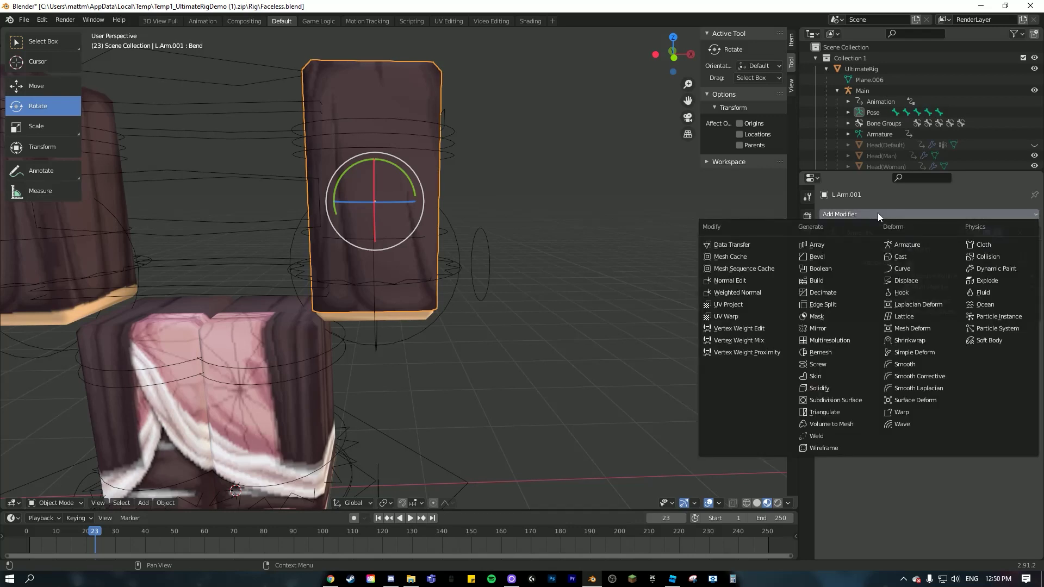
{"action": "left_click", "coordinate": [827, 402]}
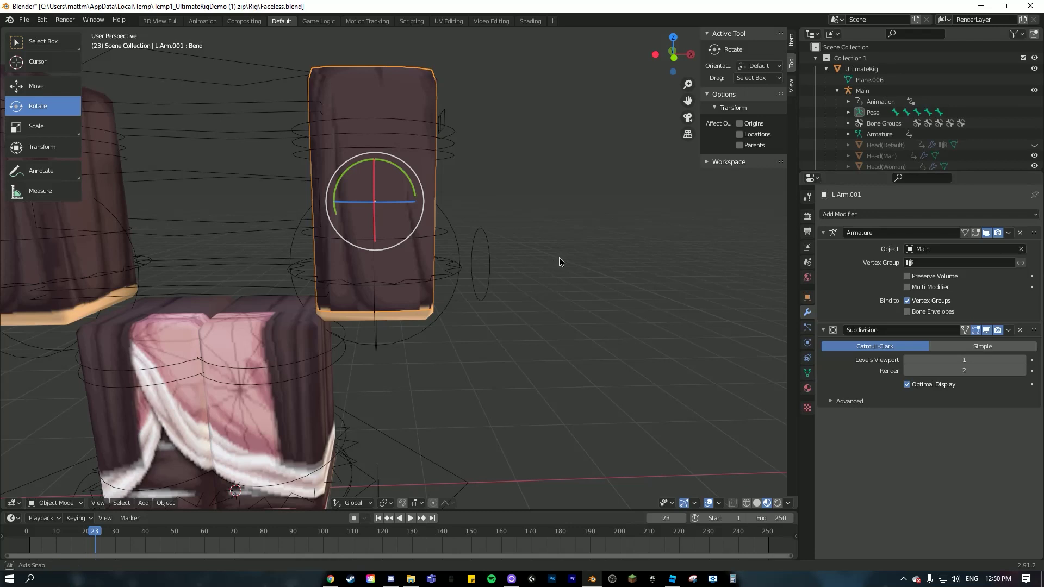
Set the Subdivision modifier's viewport and render levels both to 4
{"action": "middle_click_drag", "start_coordinate": [560, 257], "coordinate": [550, 256]}
{"action": "left_click", "coordinate": [968, 359]}
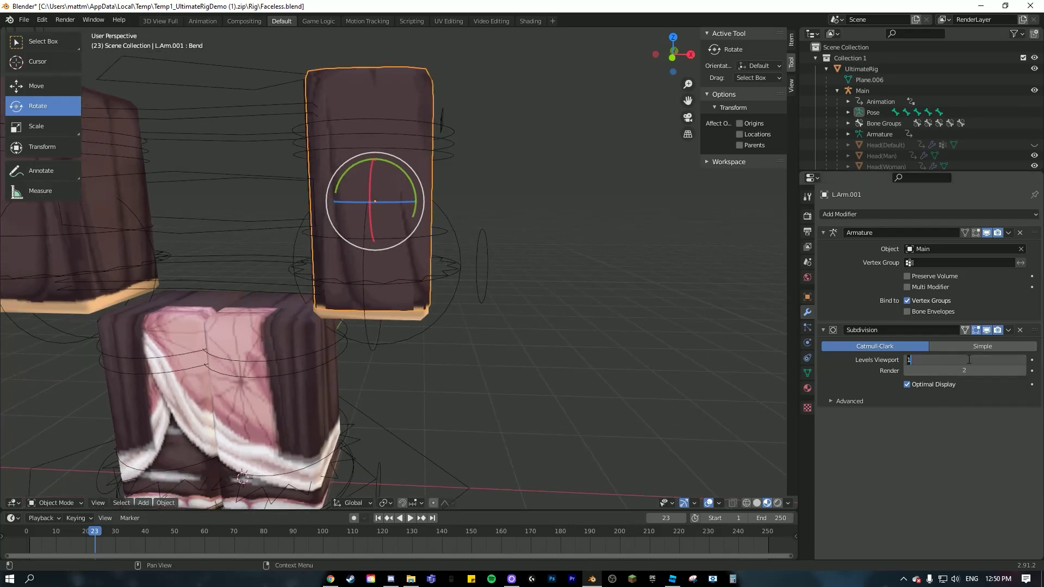
{"action": "left_click", "coordinate": [993, 369]}
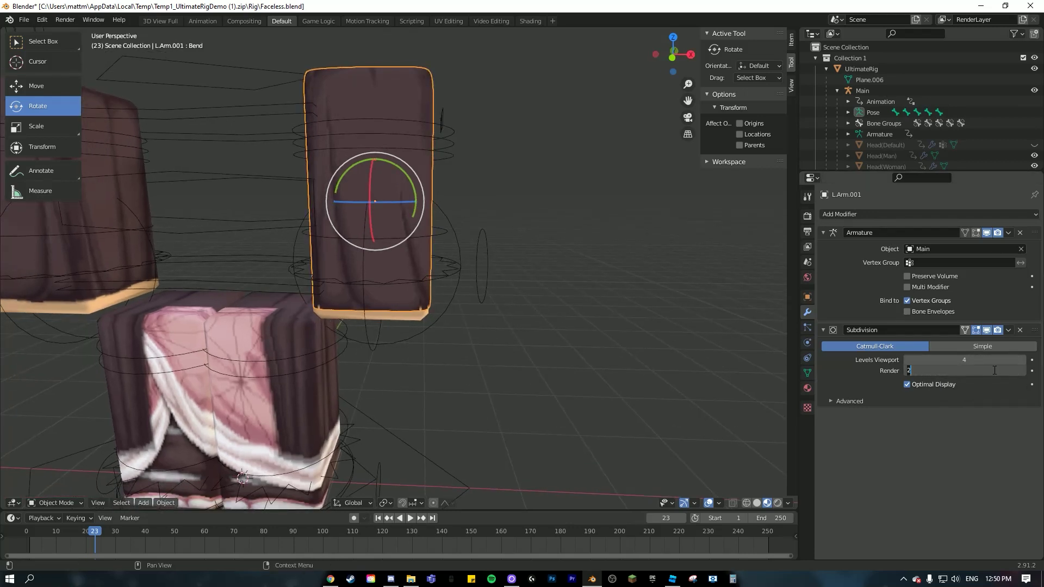
{"action": "type", "text": "4"}
{"action": "key", "text": "Return"}
Add a Displace modifier to the sleeve piece below the Subdivision modifier
{"action": "left_click", "coordinate": [893, 215]}
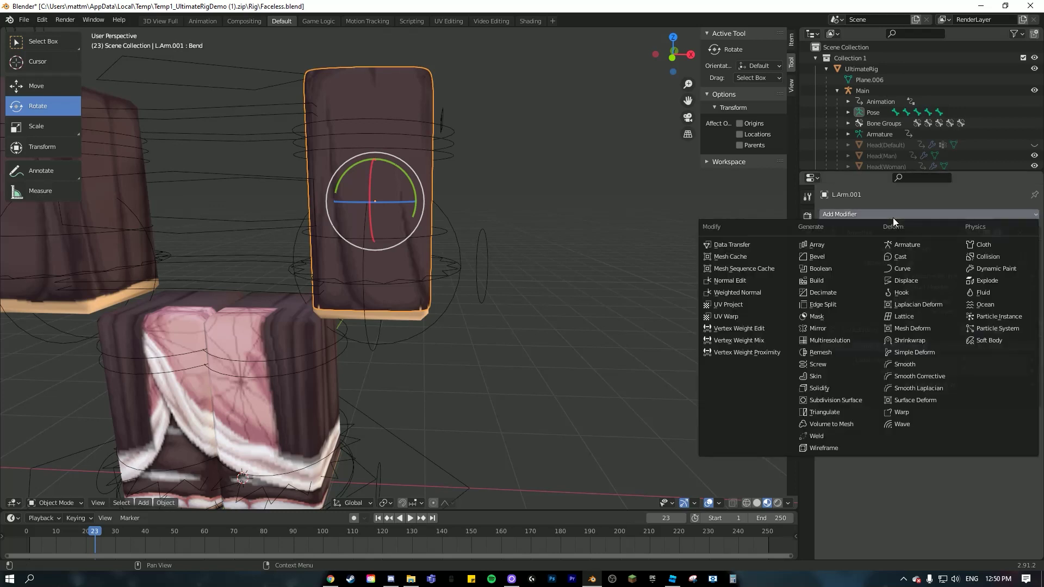
{"action": "left_click", "coordinate": [919, 285]}
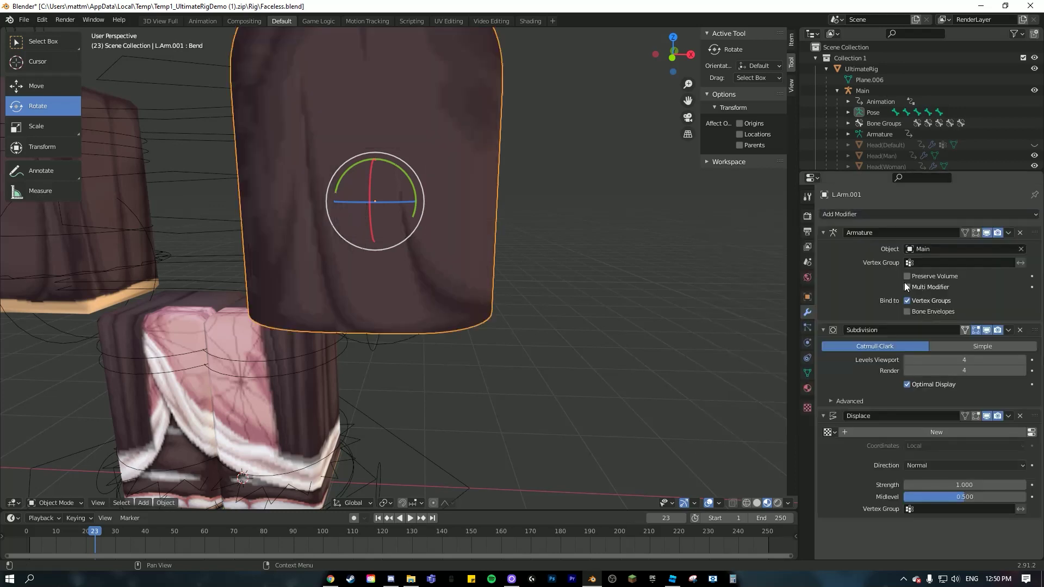
{"action": "scroll", "coordinate": [469, 201], "scroll_direction": "down", "scroll_amount": 4}
{"action": "scroll", "coordinate": [426, 210], "scroll_direction": "up", "scroll_amount": 2}
{"action": "middle_click_drag", "start_coordinate": [535, 249], "coordinate": [508, 264]}
{"action": "scroll", "coordinate": [551, 254], "scroll_direction": "up", "scroll_amount": 2}
{"action": "scroll", "coordinate": [508, 265], "scroll_direction": "down", "scroll_amount": 2}
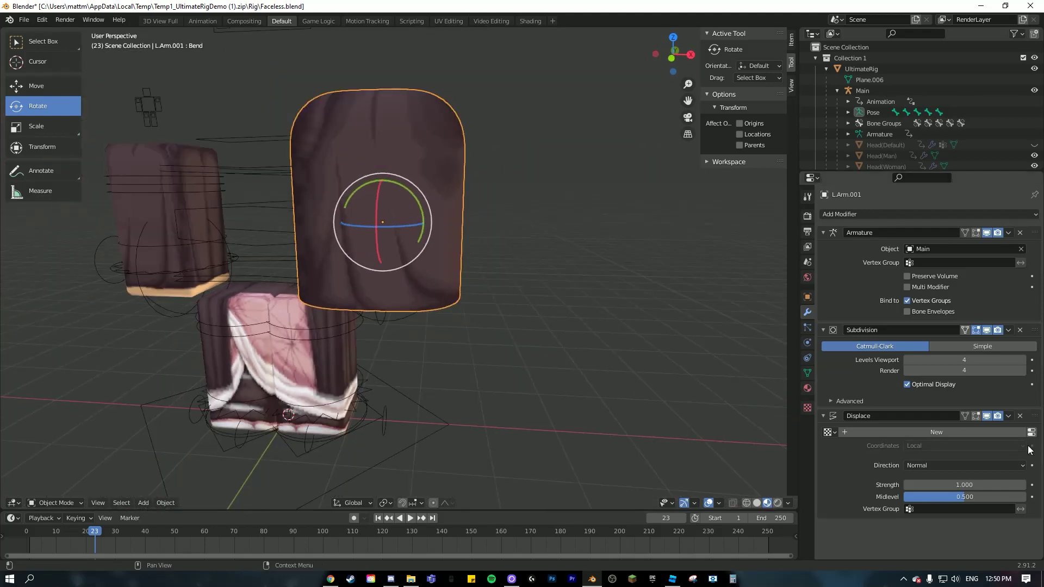
Create a new texture for the Displace modifier and load the image Folds texture.jpg from the Downloads folder into it
{"action": "left_click", "coordinate": [954, 431]}
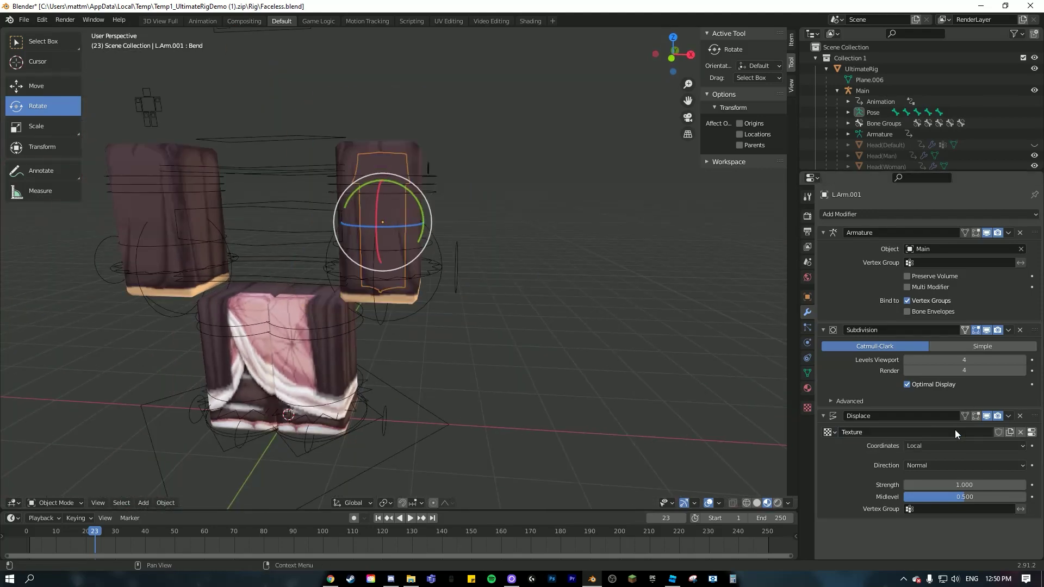
{"action": "left_click", "coordinate": [1032, 433]}
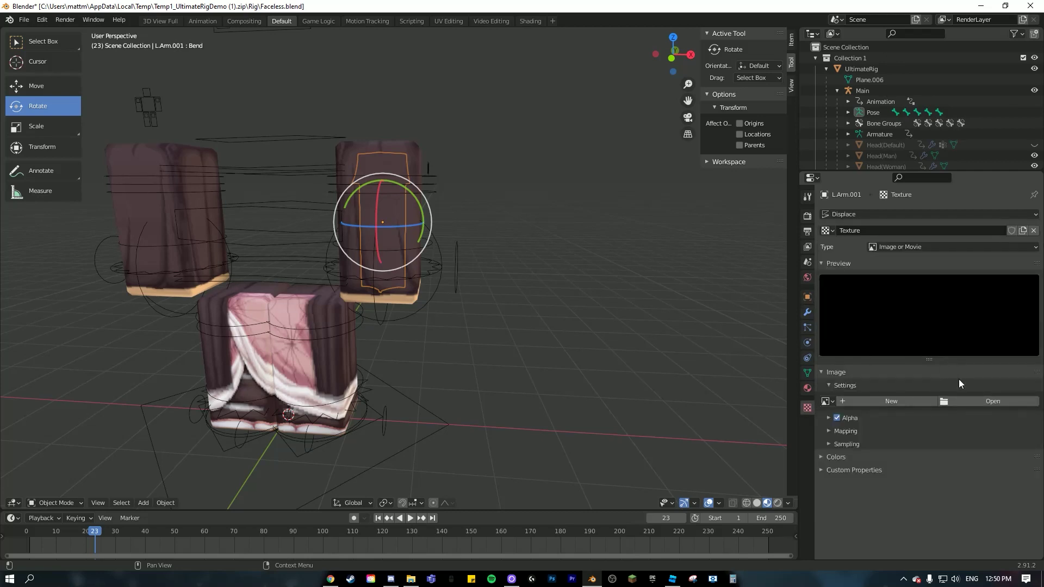
{"action": "left_click", "coordinate": [995, 404]}
{"action": "left_click", "coordinate": [275, 140]}
{"action": "left_click", "coordinate": [667, 28]}
{"action": "type", "text": "fol"}
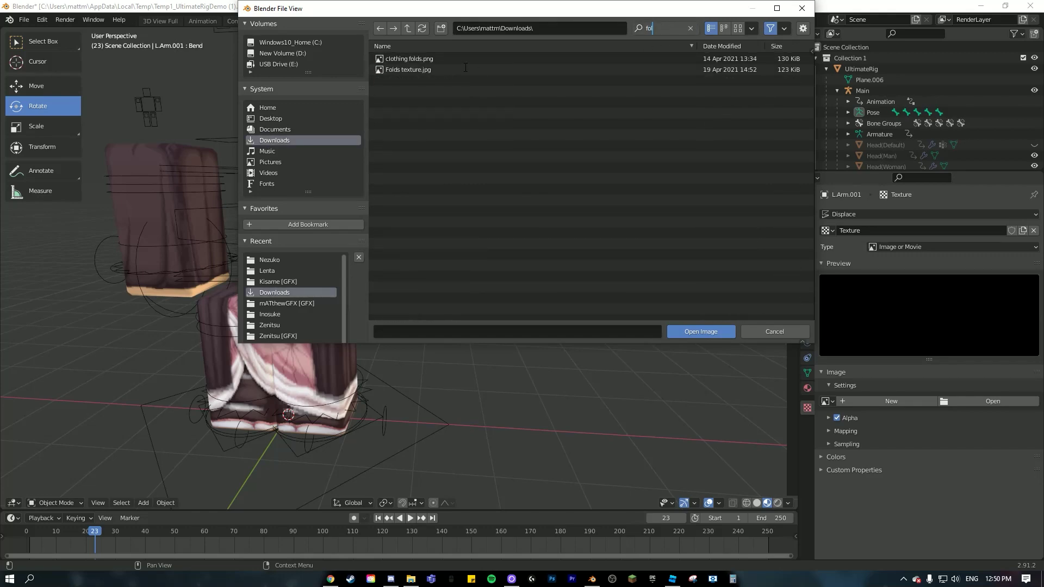
{"action": "key", "text": "Return"}
{"action": "double_click", "coordinate": [436, 69]}
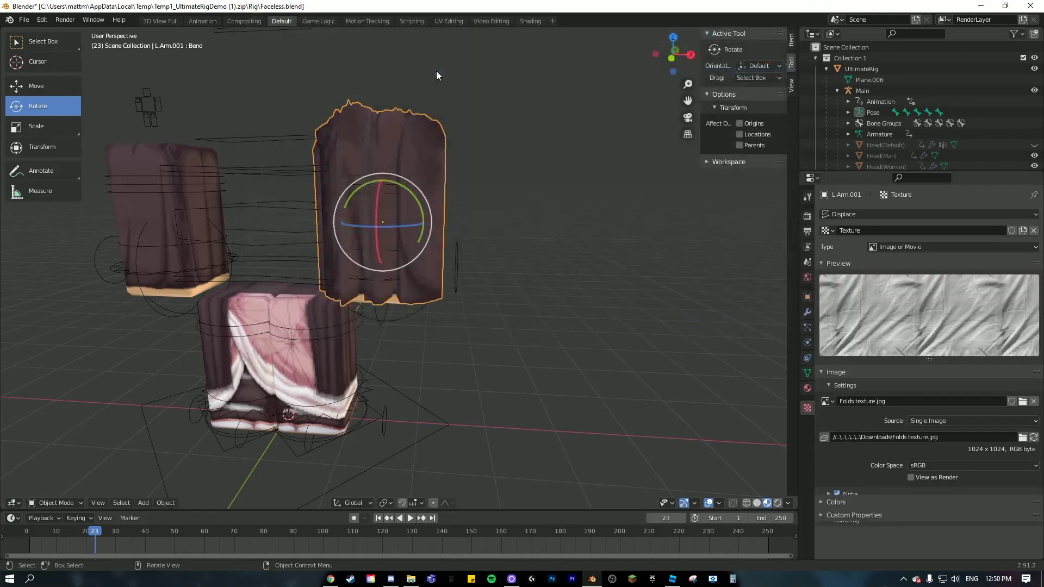
{"action": "middle_click_drag", "start_coordinate": [405, 136], "coordinate": [444, 208]}
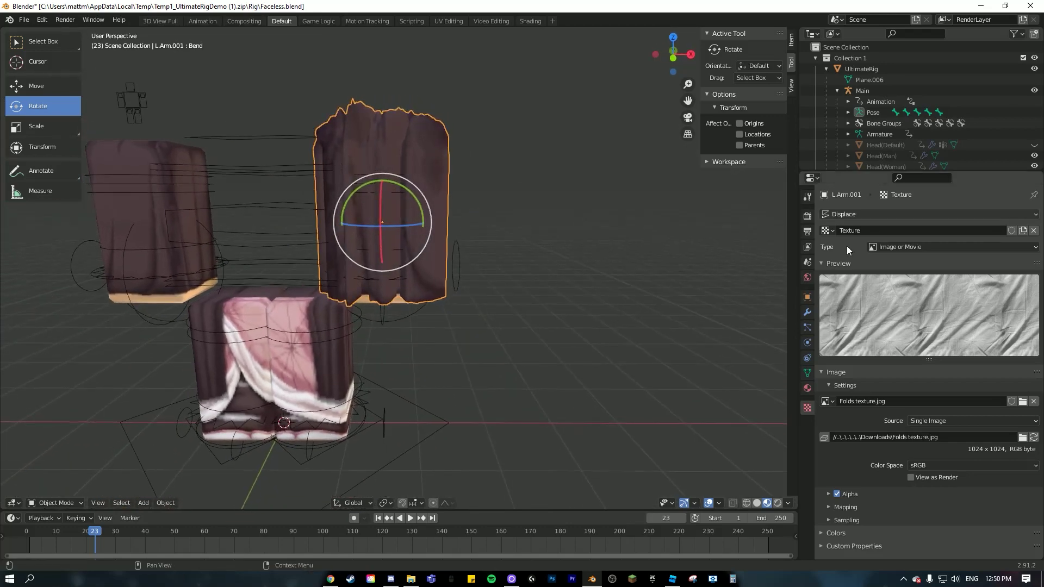
Set the sleeve's Displace modifier to use Object texture coordinates
{"action": "left_click", "coordinate": [808, 313]}
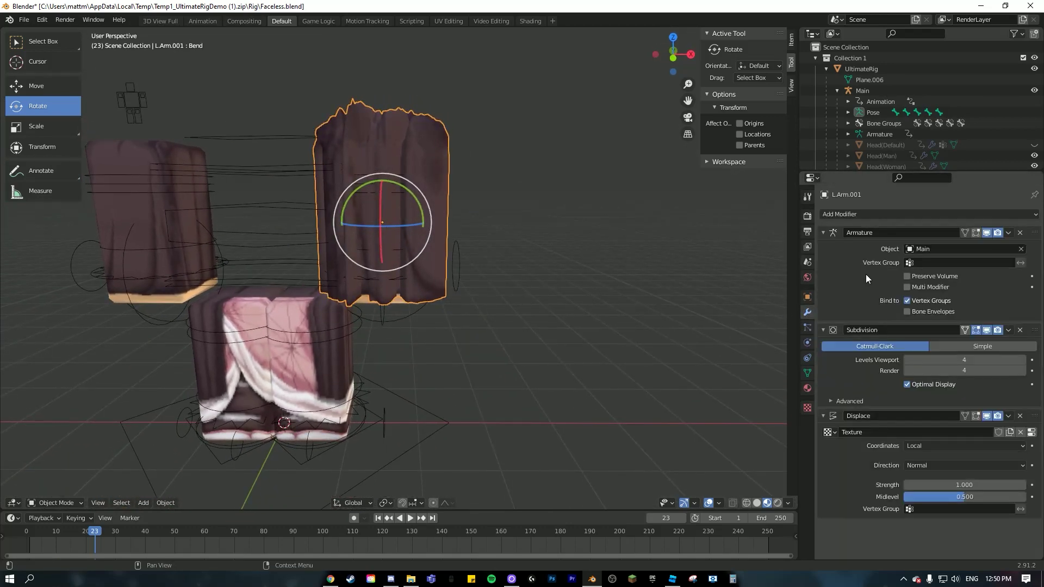
{"action": "left_click", "coordinate": [913, 446]}
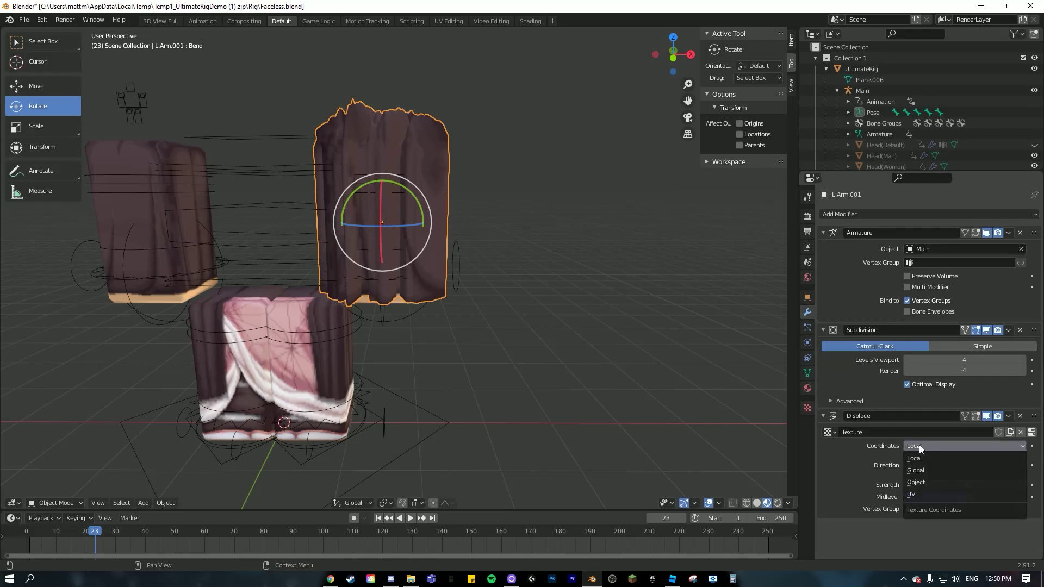
{"action": "left_click", "coordinate": [929, 482]}
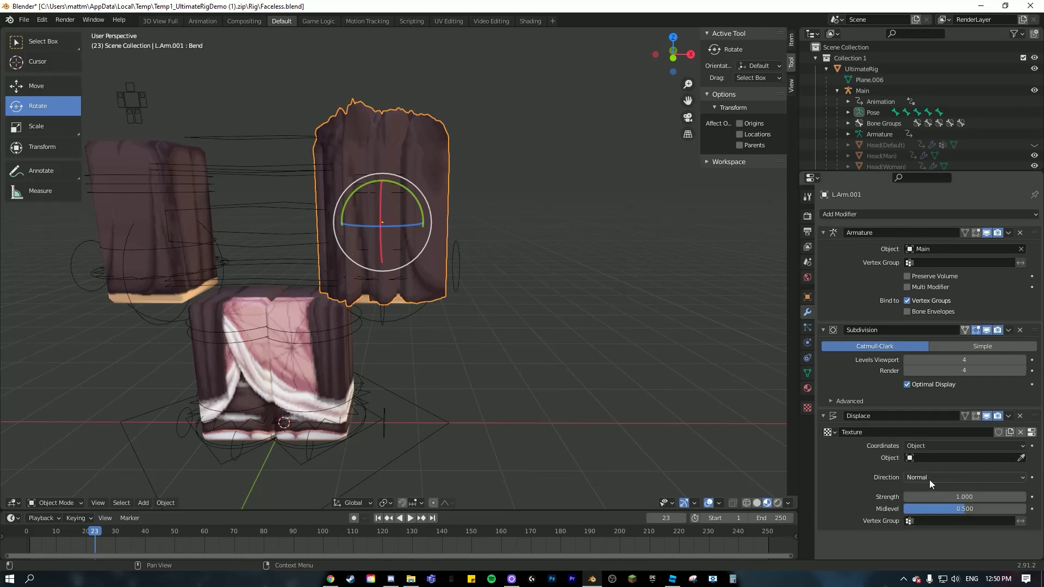
Try Displace strengths of 0.1 and 0.5 on the sleeve
{"action": "left_click", "coordinate": [952, 497]}
{"action": "key", "text": "Return"}
{"action": "middle_click_drag", "start_coordinate": [405, 247], "coordinate": [490, 263]}
{"action": "scroll", "coordinate": [342, 248], "scroll_direction": "up", "scroll_amount": 4}
{"action": "left_click", "coordinate": [985, 497]}
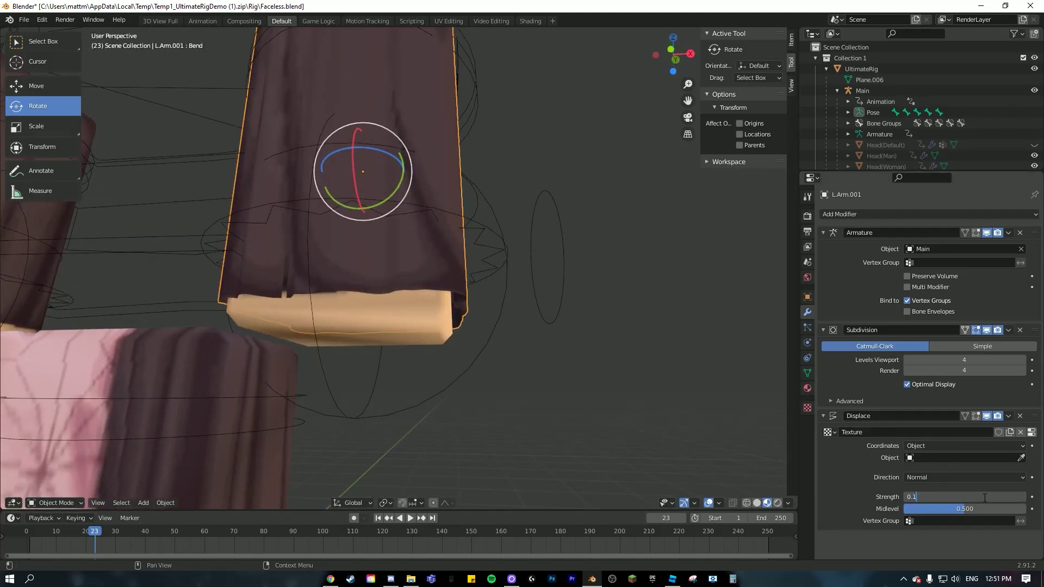
{"action": "key", "text": "Return"}
{"action": "left_click", "coordinate": [966, 495]}
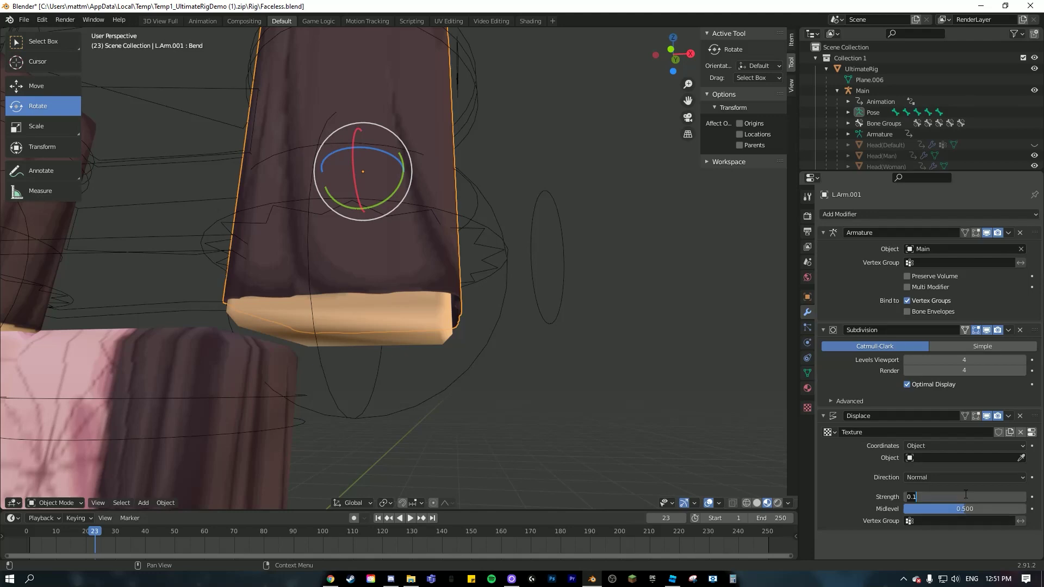
{"action": "type", "text": "0.5"}
{"action": "key", "text": "Return"}
{"action": "middle_click_drag", "start_coordinate": [511, 250], "coordinate": [544, 307]}
Set the Displace modifier's strength to 0.15 and check the folds around the sleeve
{"action": "left_click", "coordinate": [966, 498]}
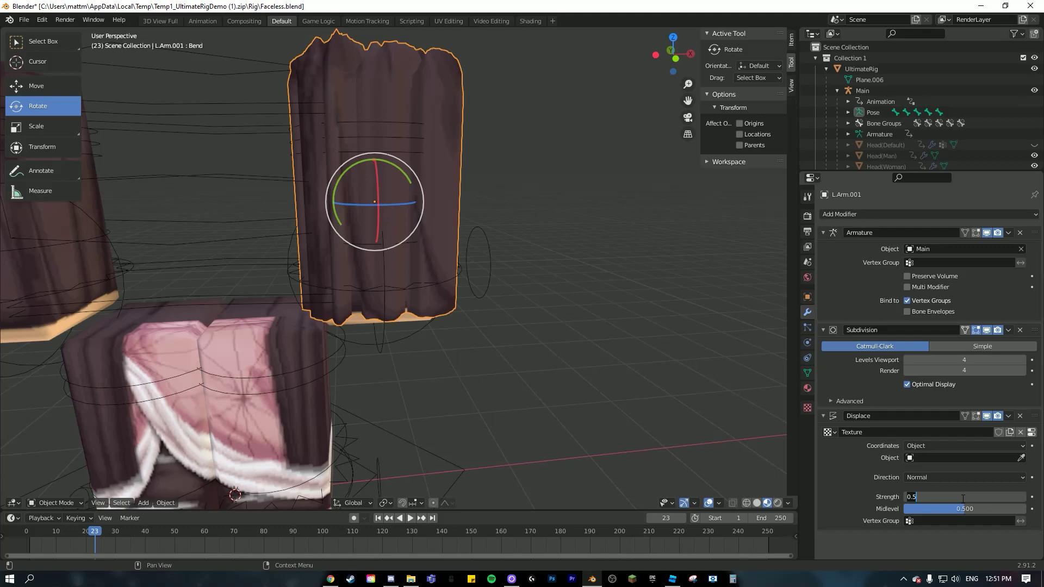
{"action": "type", "text": "0.15"}
{"action": "key", "text": "Return"}
{"action": "middle_click_drag", "start_coordinate": [528, 411], "coordinate": [505, 326]}
{"action": "scroll", "coordinate": [457, 297], "scroll_direction": "up", "scroll_amount": 3}
{"action": "mouse_move", "coordinate": [406, 267]}
{"action": "middle_mouse_down"}
{"action": "mouse_move", "coordinate": [447, 230]}
{"action": "mouse_move", "coordinate": [377, 239]}
{"action": "mouse_move", "coordinate": [371, 251]}
{"action": "mouse_move", "coordinate": [400, 259]}
{"action": "middle_mouse_up"}
{"action": "scroll", "coordinate": [373, 210], "scroll_direction": "down", "scroll_amount": 3}
{"action": "middle_click_drag", "start_coordinate": [484, 211], "coordinate": [365, 214]}
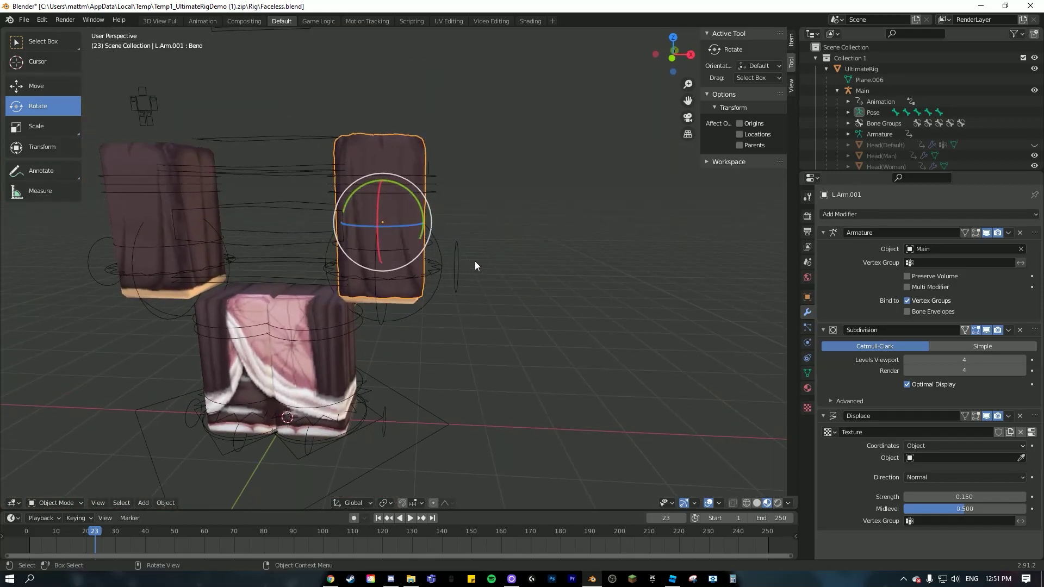
Add a Plain Axes empty and move it outward and up to beside the left sleeve
{"action": "key", "text": "shift+a"}
{"action": "mouse_move", "coordinate": [459, 254]}
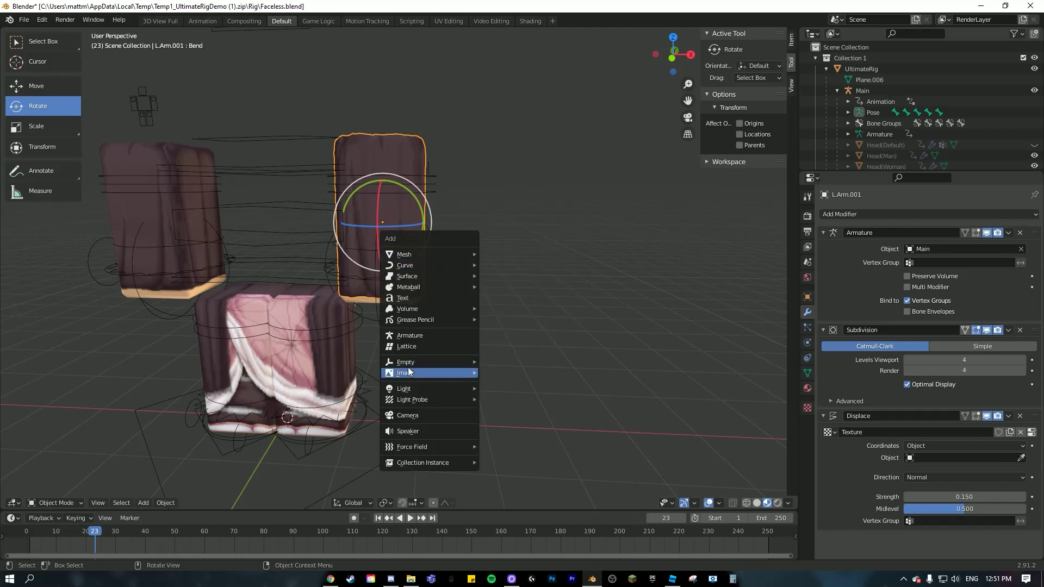
{"action": "mouse_move", "coordinate": [413, 363]}
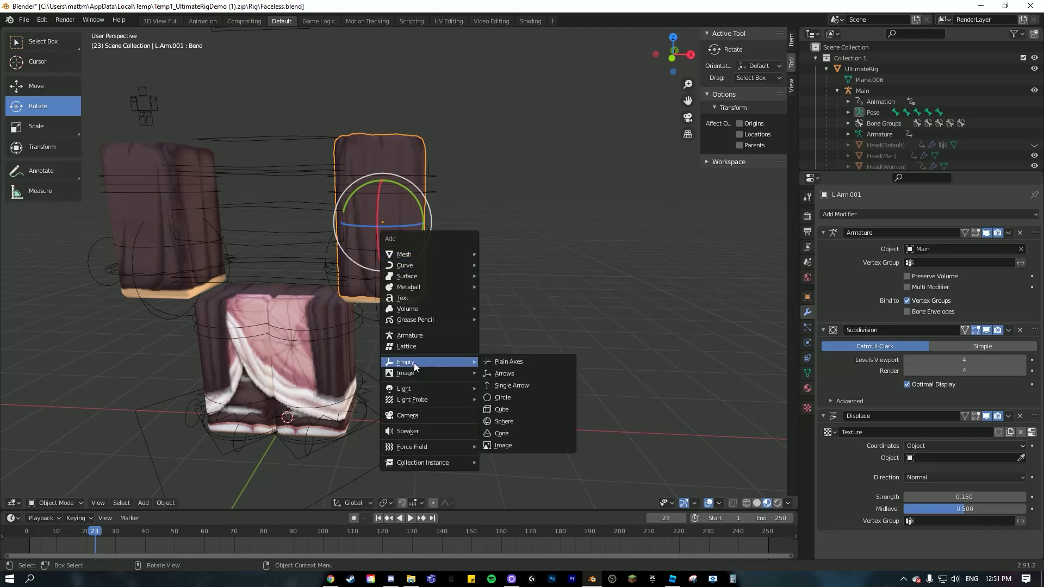
{"action": "left_click", "coordinate": [533, 361]}
{"action": "left_click", "coordinate": [36, 86]}
{"action": "left_click_drag", "start_coordinate": [324, 416], "coordinate": [610, 436]}
{"action": "left_click_drag", "start_coordinate": [578, 393], "coordinate": [554, 167]}
{"action": "middle_click_drag", "start_coordinate": [506, 201], "coordinate": [390, 179]}
Assign the empty as the coordinate object of the left sleeve's Displace modifier
{"action": "left_click", "coordinate": [375, 144]}
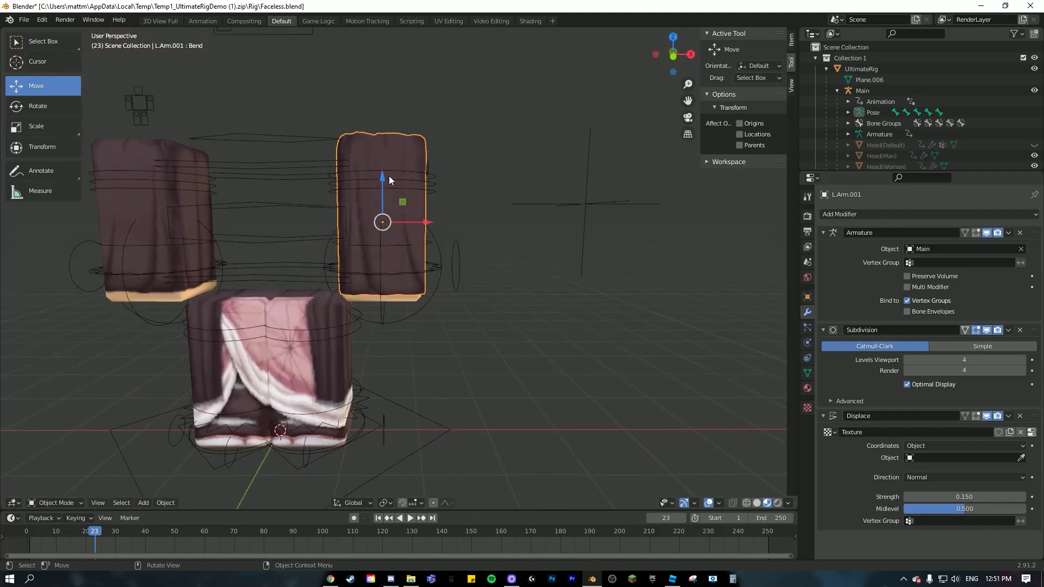
{"action": "left_click", "coordinate": [1022, 458]}
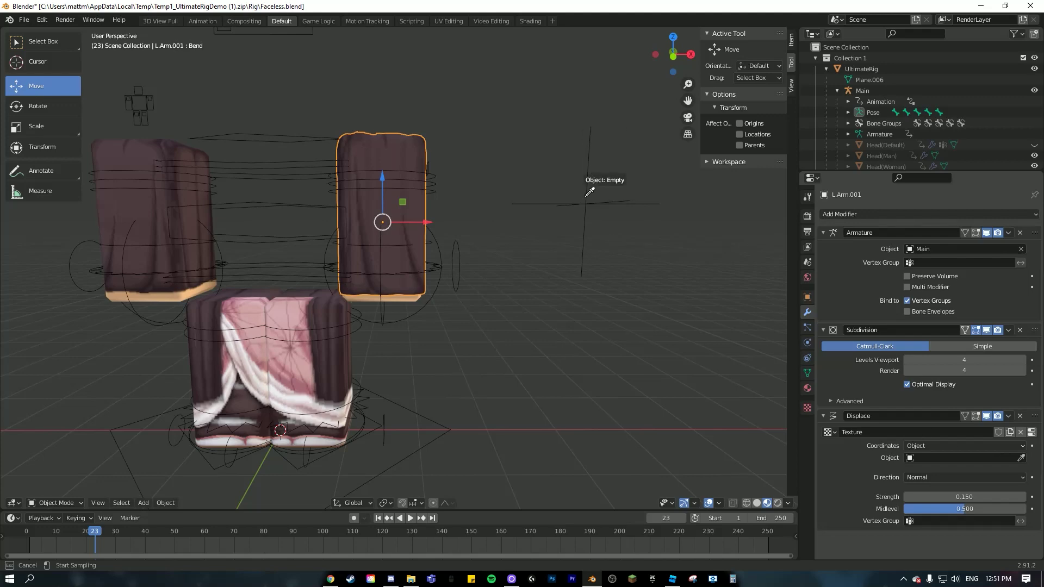
{"action": "left_click", "coordinate": [590, 175]}
Rotate the empty freely to shift the fold pattern across the left sleeve
{"action": "left_click", "coordinate": [587, 183]}
{"action": "middle_click_drag", "start_coordinate": [588, 185], "coordinate": [609, 247]}
{"action": "scroll", "coordinate": [610, 246], "scroll_direction": "up", "scroll_amount": 2}
{"action": "left_click", "coordinate": [54, 109]}
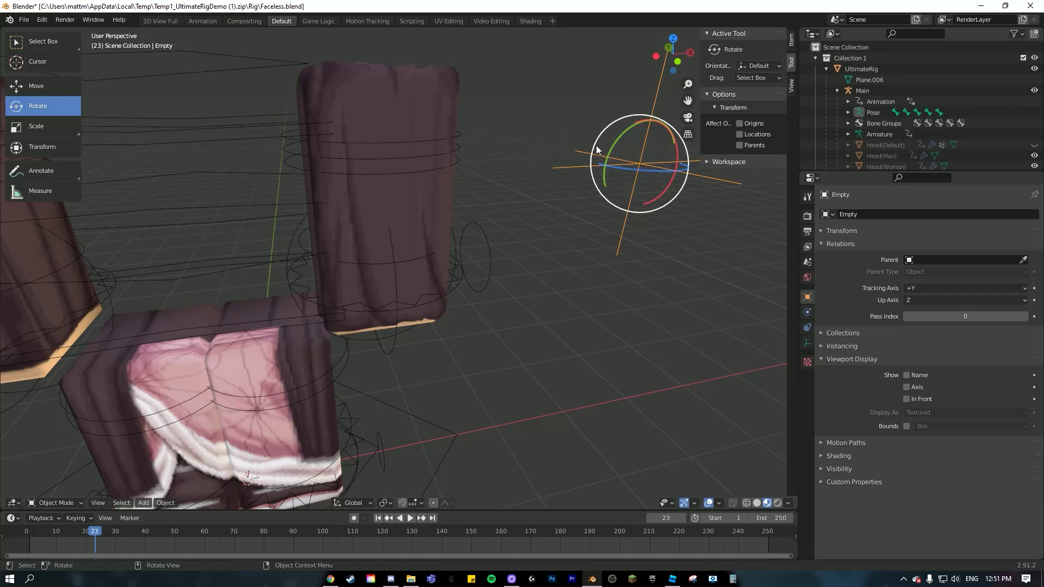
{"action": "left_click_drag", "start_coordinate": [612, 149], "coordinate": [581, 142]}
{"action": "scroll", "coordinate": [549, 163], "scroll_direction": "down", "scroll_amount": 5}
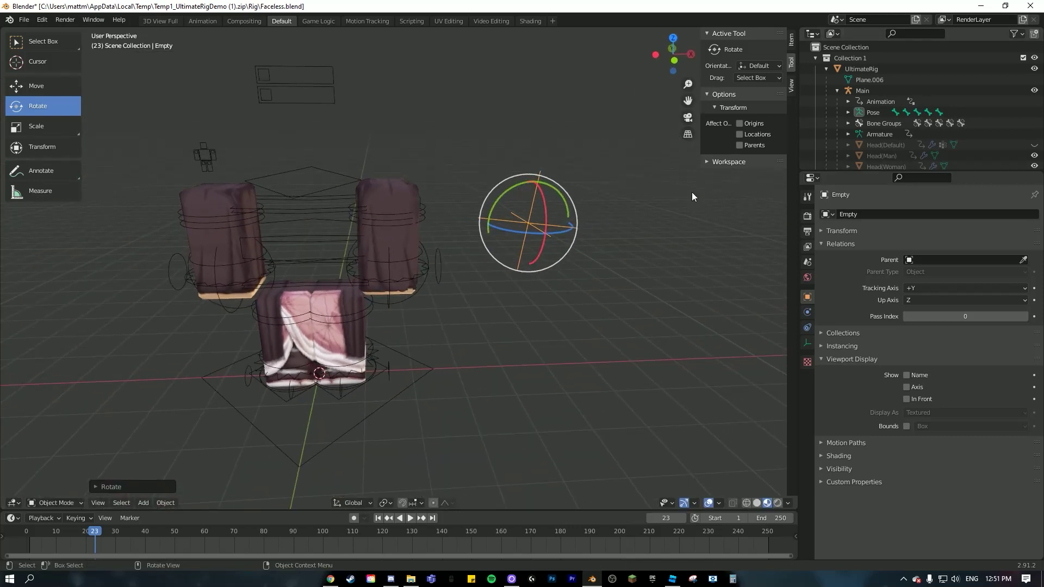
{"action": "scroll", "coordinate": [673, 230], "scroll_direction": "down", "scroll_amount": 1}
{"action": "scroll", "coordinate": [406, 225], "scroll_direction": "up", "scroll_amount": 3}
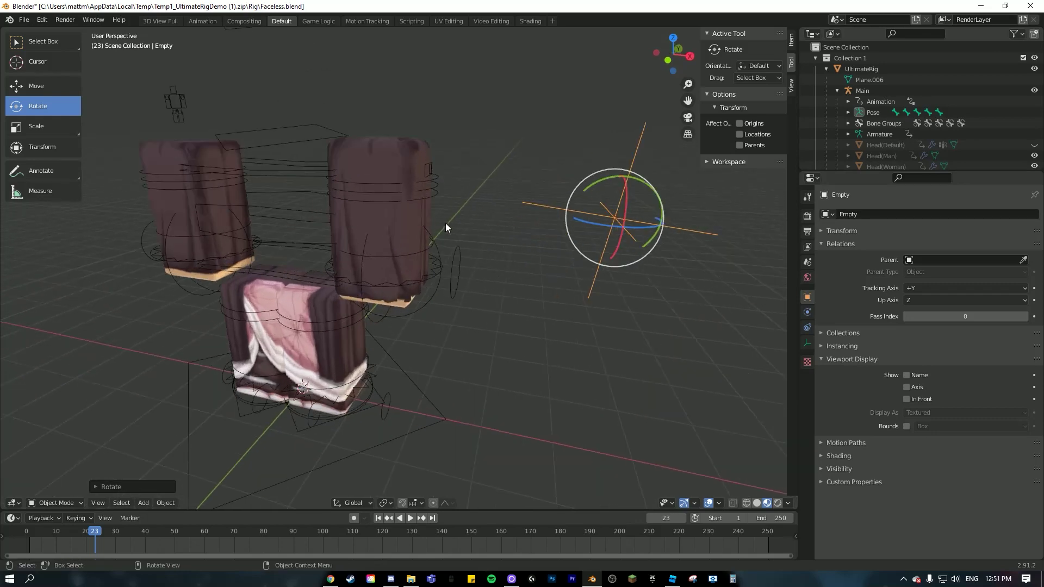
{"action": "left_click_drag", "start_coordinate": [560, 169], "coordinate": [659, 235]}
{"action": "middle_click_drag", "start_coordinate": [558, 325], "coordinate": [428, 215]}
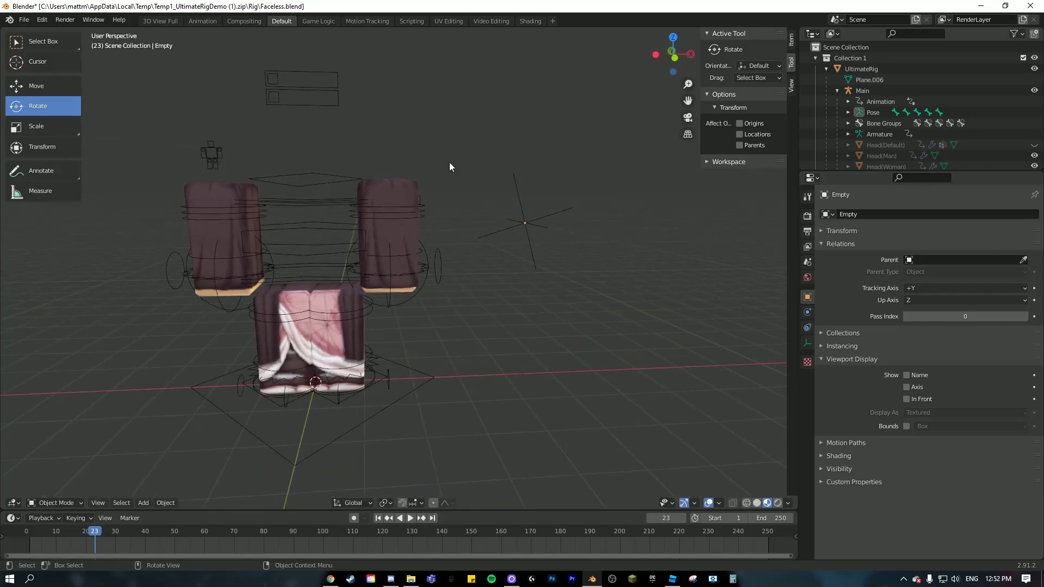
{"action": "scroll", "coordinate": [384, 201], "scroll_direction": "up", "scroll_amount": 1}
Examine the displaced sleeves on both arms and the right sleeve's modifier stack
{"action": "left_click", "coordinate": [225, 191]}
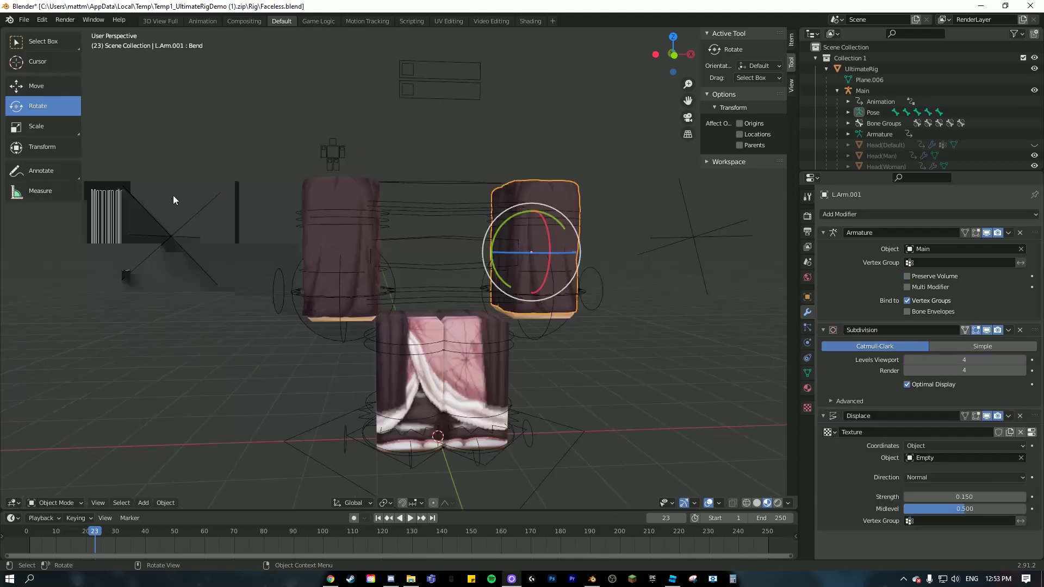
{"action": "middle_click_drag", "start_coordinate": [272, 307], "coordinate": [306, 299]}
{"action": "left_click", "coordinate": [305, 190]}
{"action": "middle_click_drag", "start_coordinate": [340, 234], "coordinate": [314, 213]}
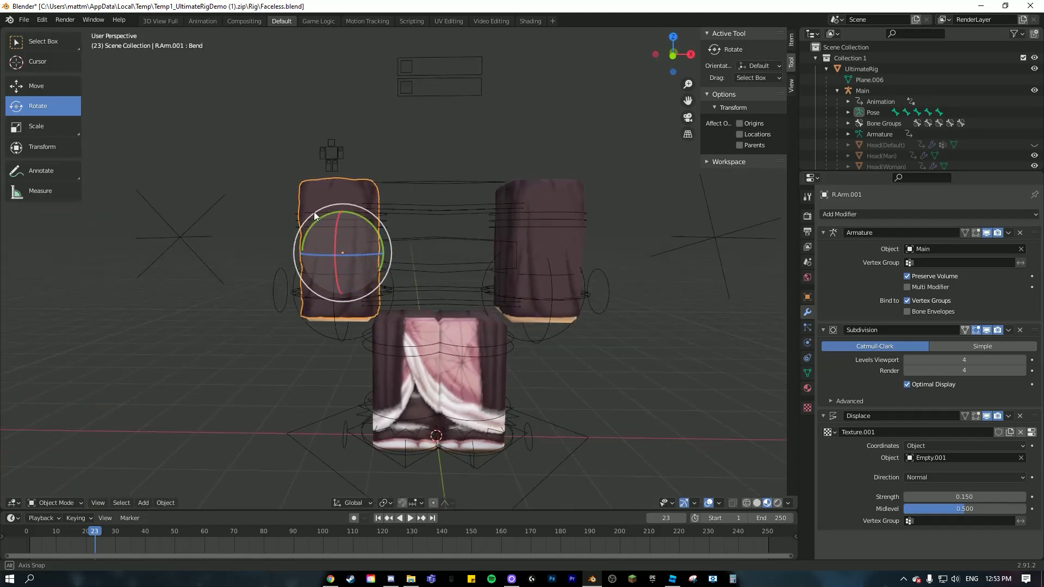
{"action": "middle_click_drag", "start_coordinate": [707, 196], "coordinate": [677, 115], "text": "shift"}
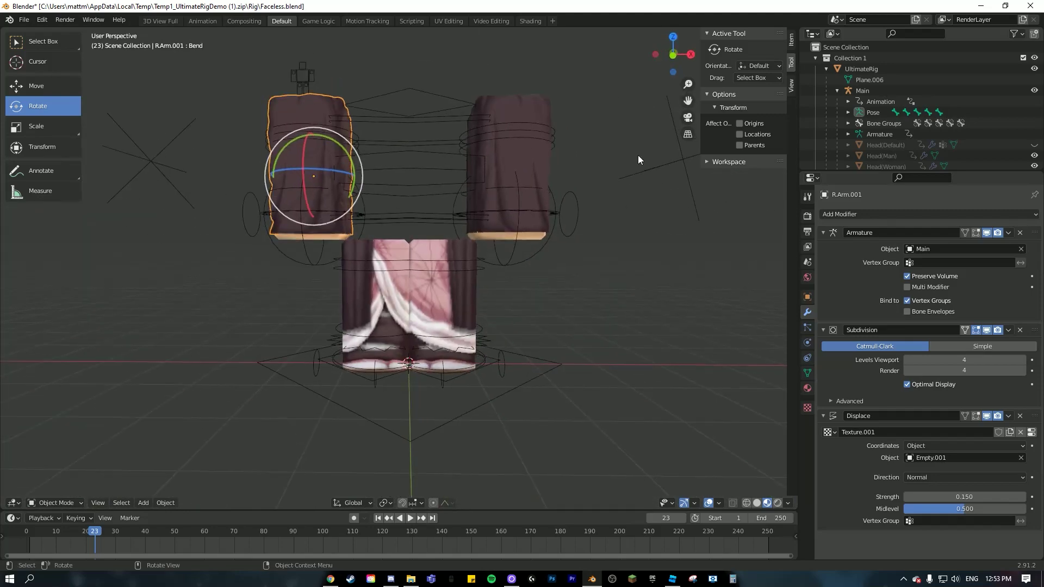
Hide the left leg to leave the right leg exposed
{"action": "scroll", "coordinate": [496, 293], "scroll_direction": "up", "scroll_amount": 5}
{"action": "scroll", "coordinate": [496, 292], "scroll_direction": "down", "scroll_amount": 2}
{"action": "mouse_move", "coordinate": [475, 289]}
{"action": "middle_mouse_down"}
{"action": "mouse_move", "coordinate": [348, 286]}
{"action": "mouse_move", "coordinate": [479, 291]}
{"action": "mouse_move", "coordinate": [487, 315]}
{"action": "mouse_move", "coordinate": [489, 299]}
{"action": "middle_mouse_up"}
{"action": "scroll", "coordinate": [479, 291], "scroll_direction": "up", "scroll_amount": 2}
{"action": "left_click", "coordinate": [471, 261]}
{"action": "middle_click_drag", "start_coordinate": [471, 261], "coordinate": [467, 319]}
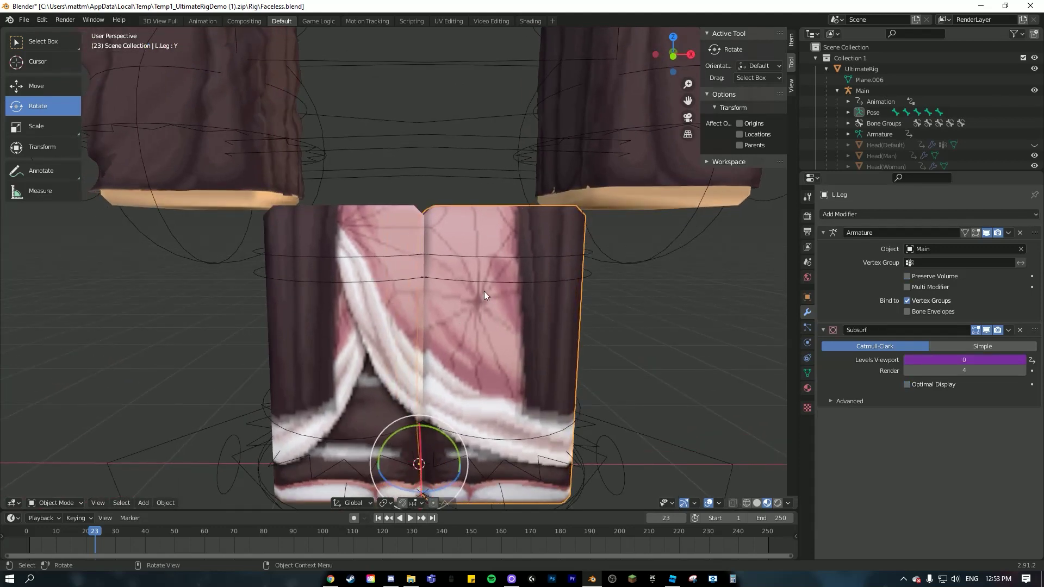
{"action": "key", "text": "h"}
Duplicate the right leg in place
{"action": "left_click", "coordinate": [403, 224]}
{"action": "middle_click_drag", "start_coordinate": [369, 247], "coordinate": [390, 273]}
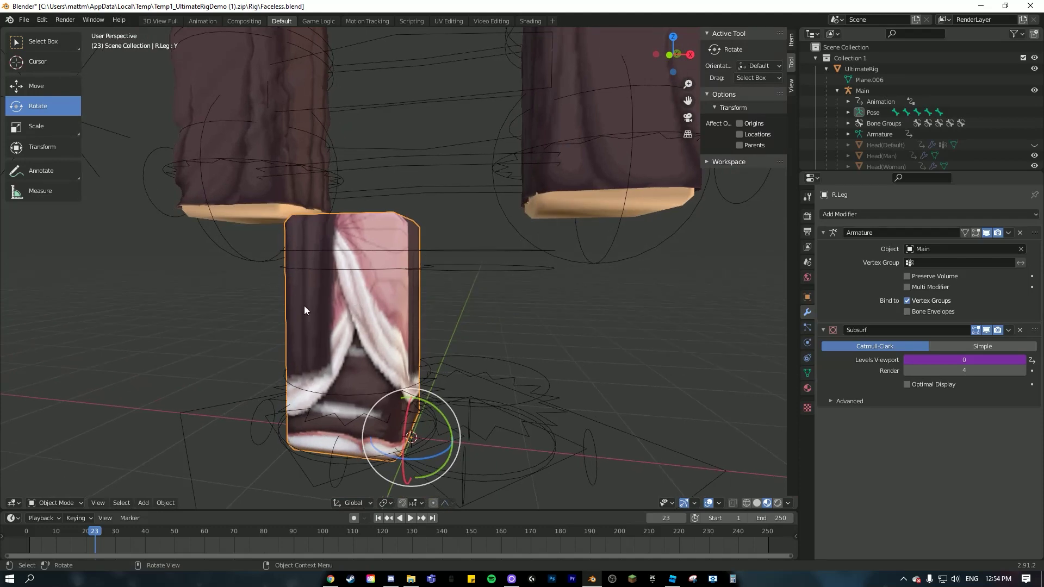
{"action": "middle_click_drag", "start_coordinate": [306, 319], "coordinate": [358, 329]}
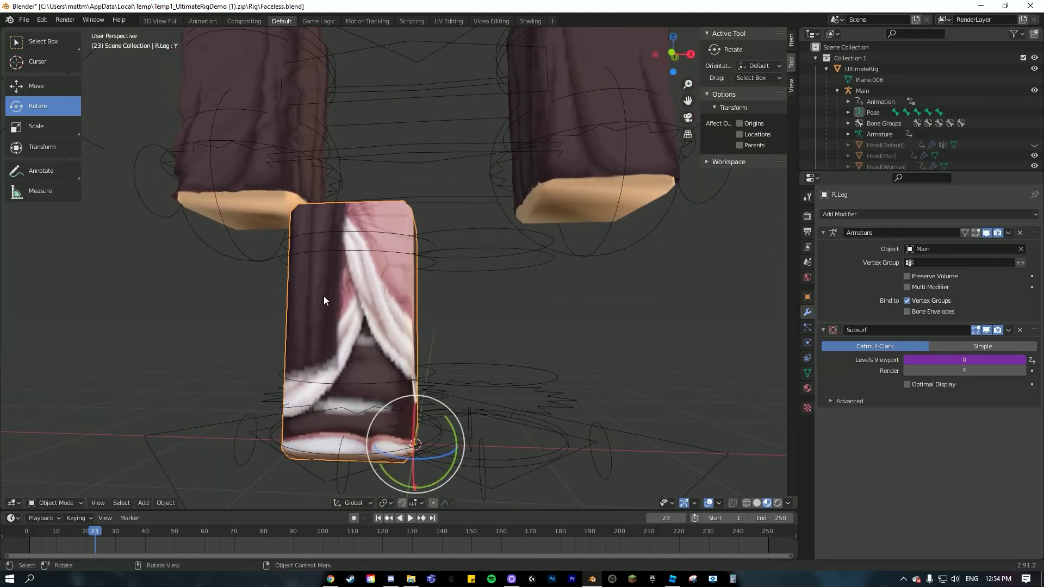
{"action": "key", "text": "shift+d"}
{"action": "key", "text": "Escape"}
Set the duplicated right leg's origin to its geometry and scale it up slightly
{"action": "right_click", "coordinate": [342, 324]}
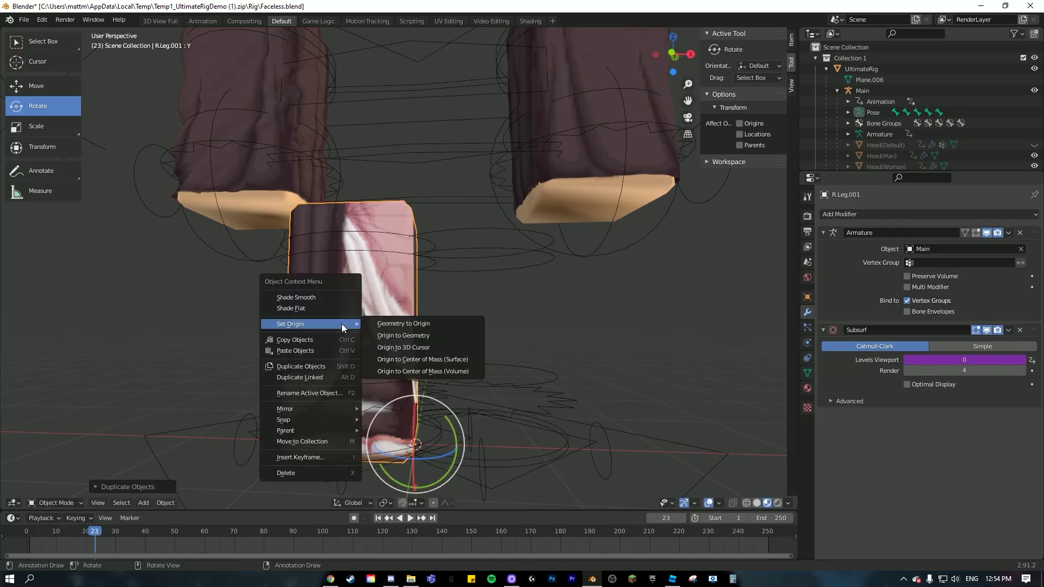
{"action": "left_click", "coordinate": [404, 335]}
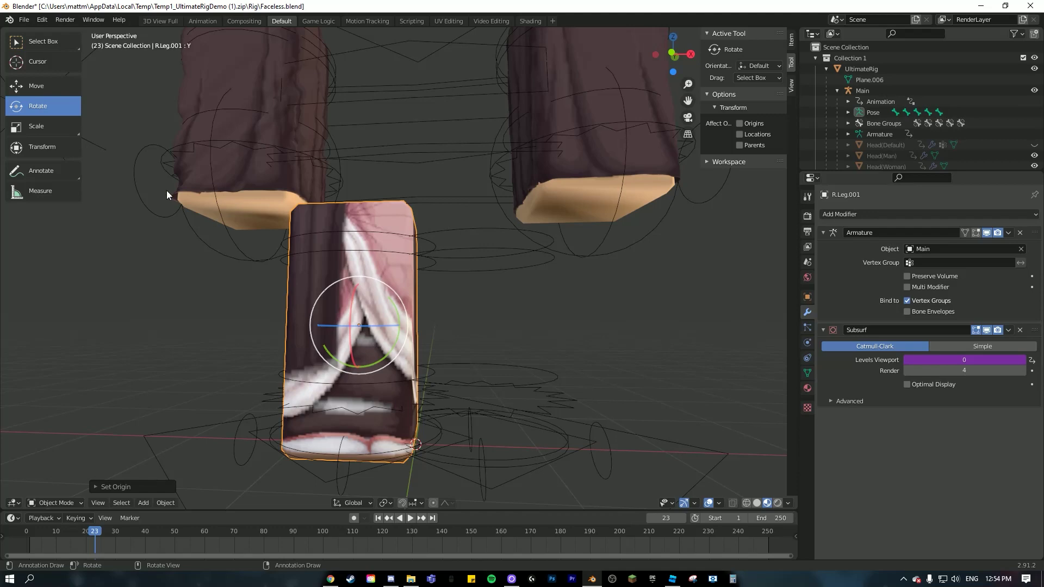
{"action": "key", "text": "s"}
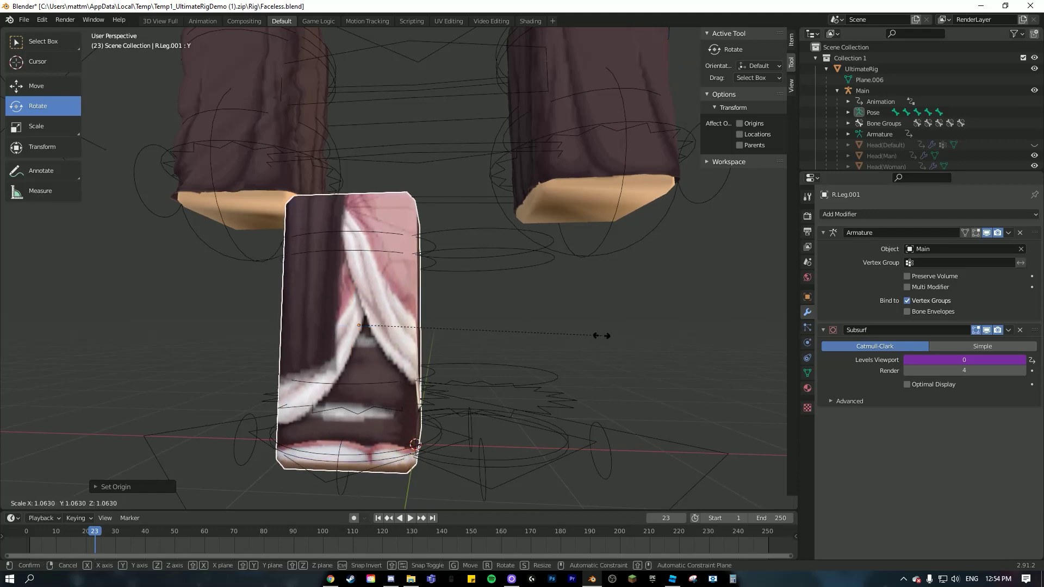
{"action": "key", "text": "Escape"}
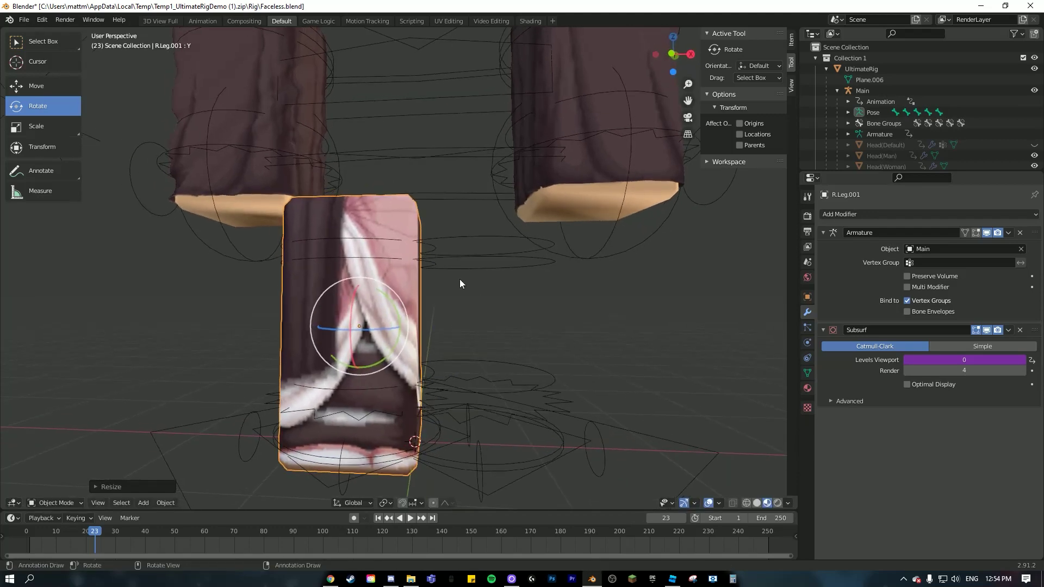
Enter Edit Mode on the duplicated right leg and enable Shape Key Edit Mode for its Y shape key
{"action": "key", "text": "Tab"}
{"action": "middle_click_drag", "start_coordinate": [459, 287], "coordinate": [397, 384]}
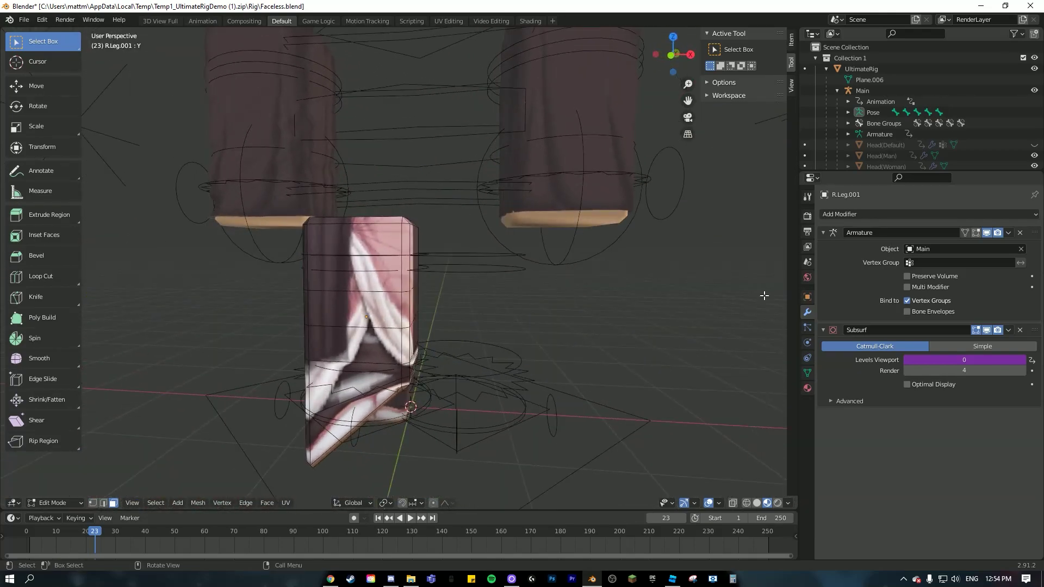
{"action": "left_click", "coordinate": [808, 374]}
{"action": "scroll", "coordinate": [864, 390], "scroll_direction": "down", "scroll_amount": 5}
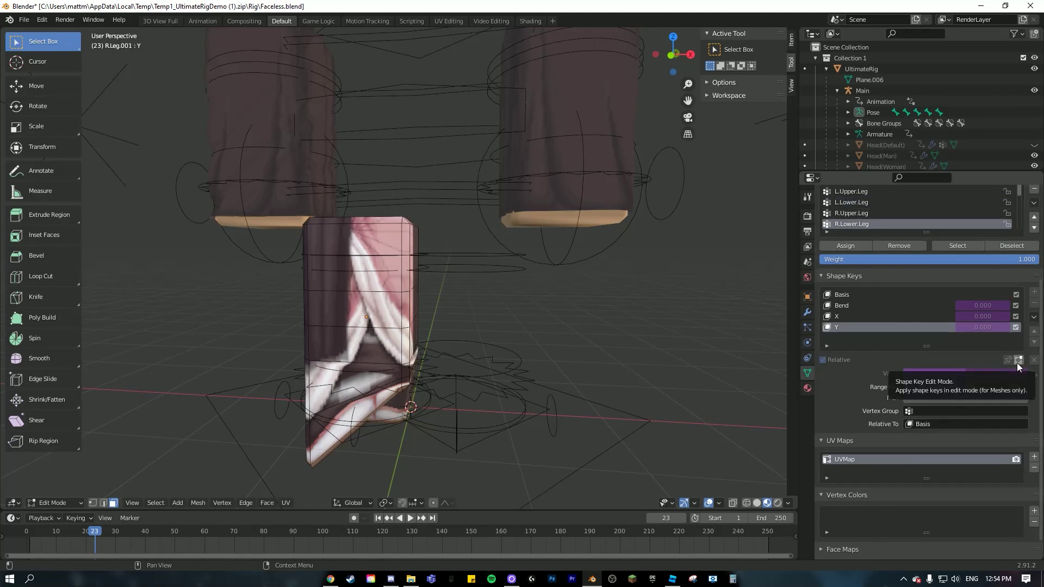
{"action": "left_click", "coordinate": [1019, 362]}
{"action": "middle_click_drag", "start_coordinate": [457, 371], "coordinate": [508, 375]}
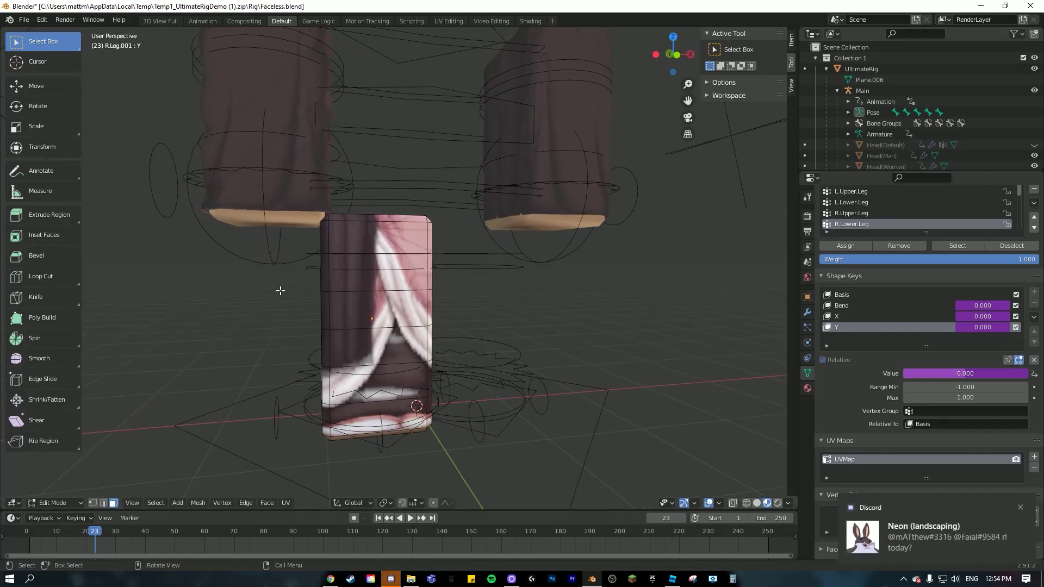
{"action": "left_click", "coordinate": [1021, 510]}
Knife-cut around the duplicated right leg along the border between the dark coat and the pink and white kimono
{"action": "middle_click_drag", "start_coordinate": [313, 313], "coordinate": [321, 321]}
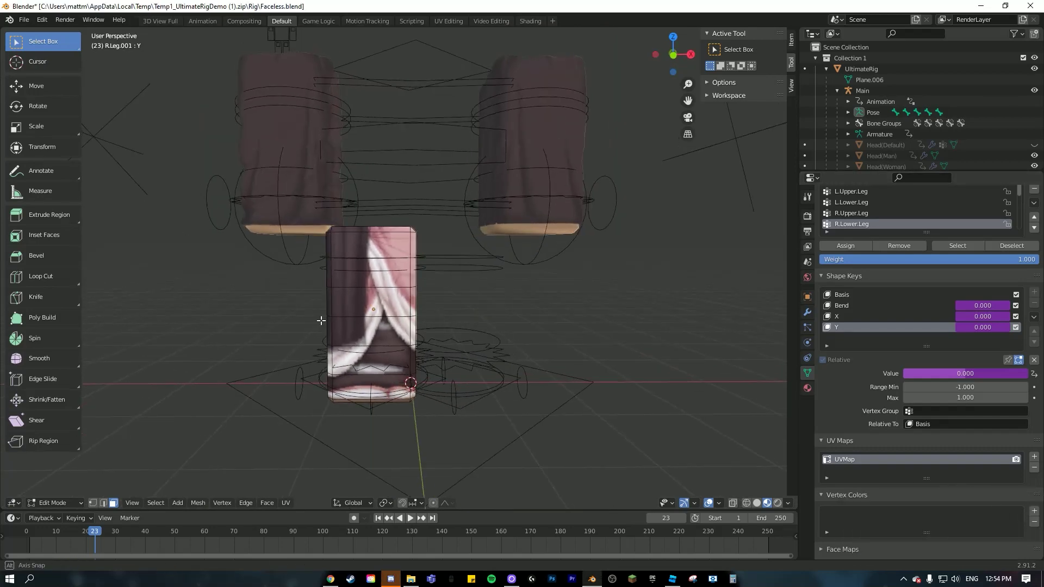
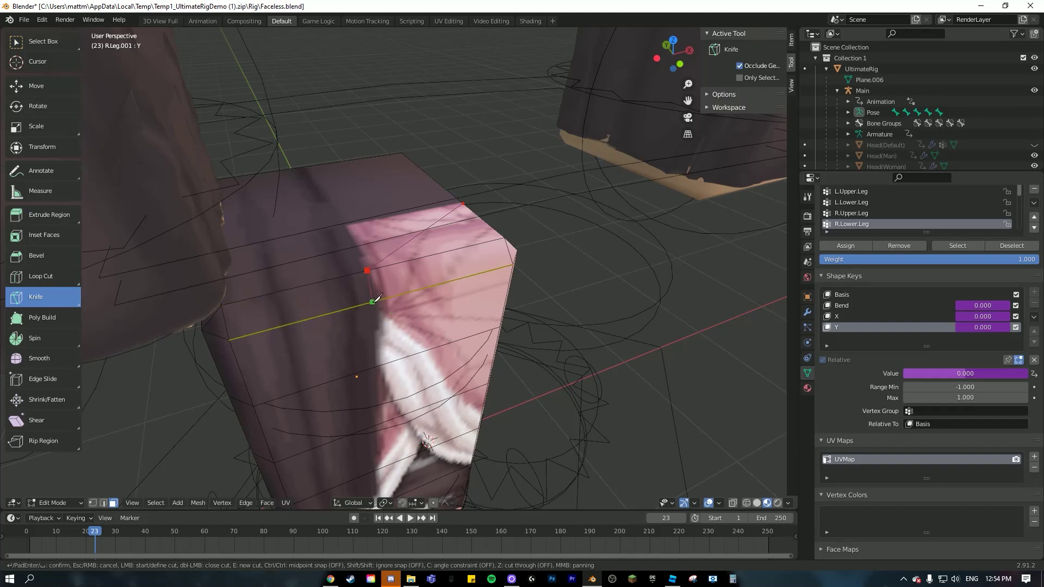
{"action": "middle_click_drag", "start_coordinate": [379, 358], "coordinate": [366, 275]}
{"action": "left_click", "coordinate": [380, 292]}
{"action": "mouse_move", "coordinate": [381, 385]}
{"action": "middle_mouse_down"}
{"action": "mouse_move", "coordinate": [383, 351]}
{"action": "mouse_move", "coordinate": [374, 366]}
{"action": "middle_mouse_up"}
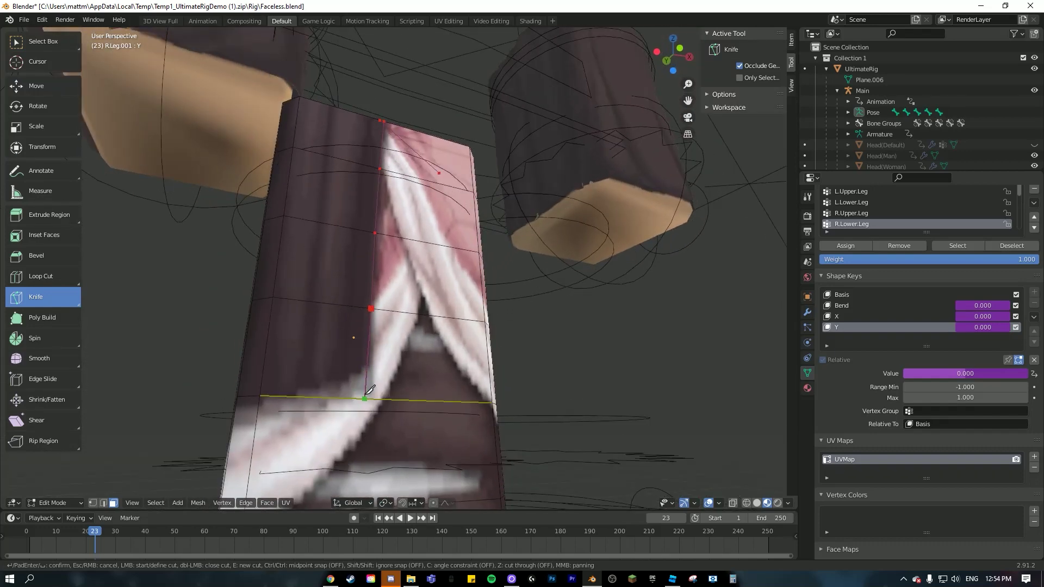
{"action": "middle_click_drag", "start_coordinate": [266, 400], "coordinate": [467, 425]}
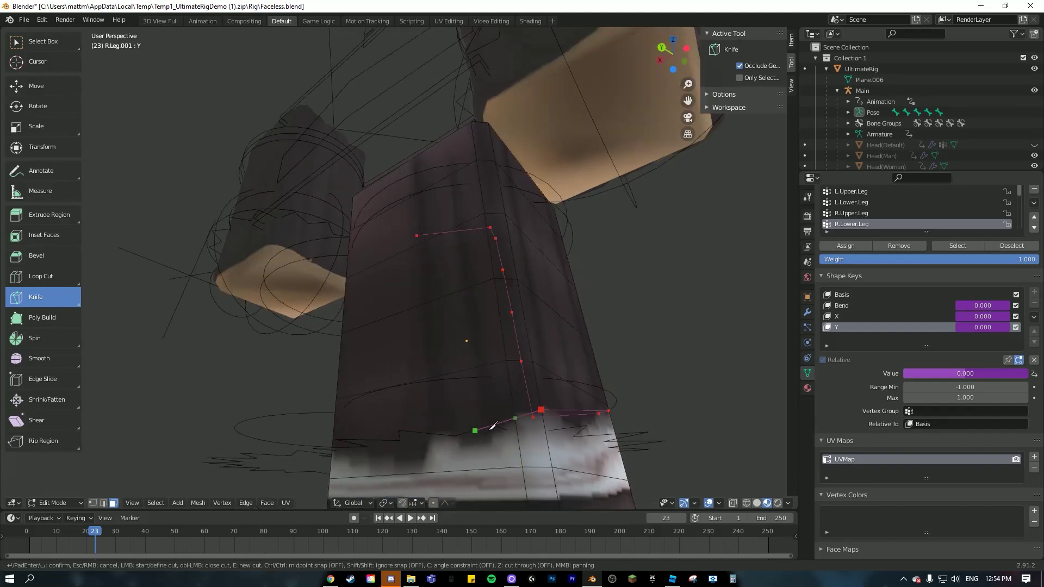
{"action": "middle_click_drag", "start_coordinate": [395, 409], "coordinate": [472, 435]}
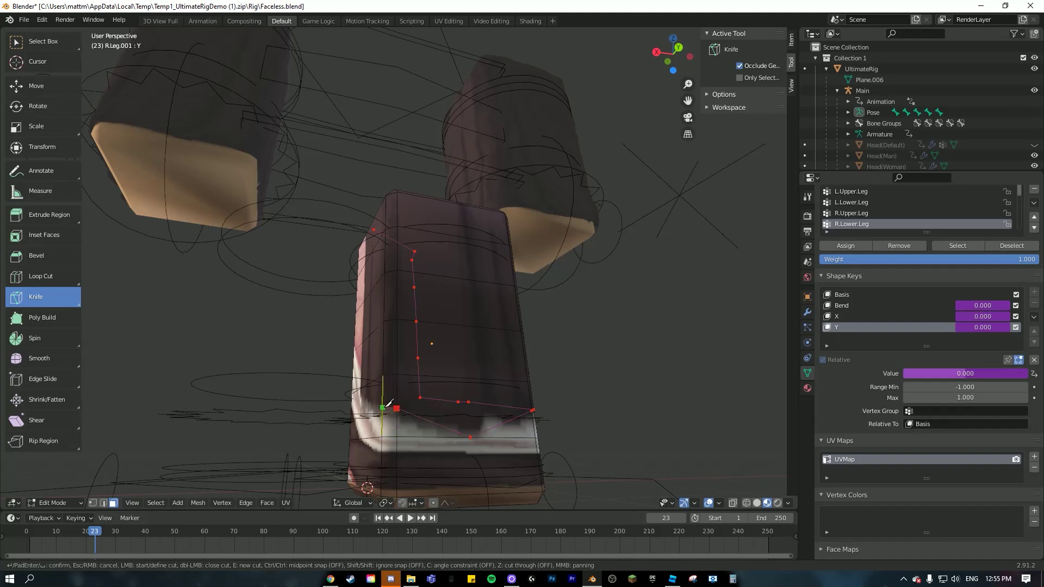
{"action": "mouse_move", "coordinate": [381, 392]}
{"action": "middle_mouse_down"}
{"action": "mouse_move", "coordinate": [413, 396]}
{"action": "mouse_move", "coordinate": [373, 393]}
{"action": "middle_mouse_up"}
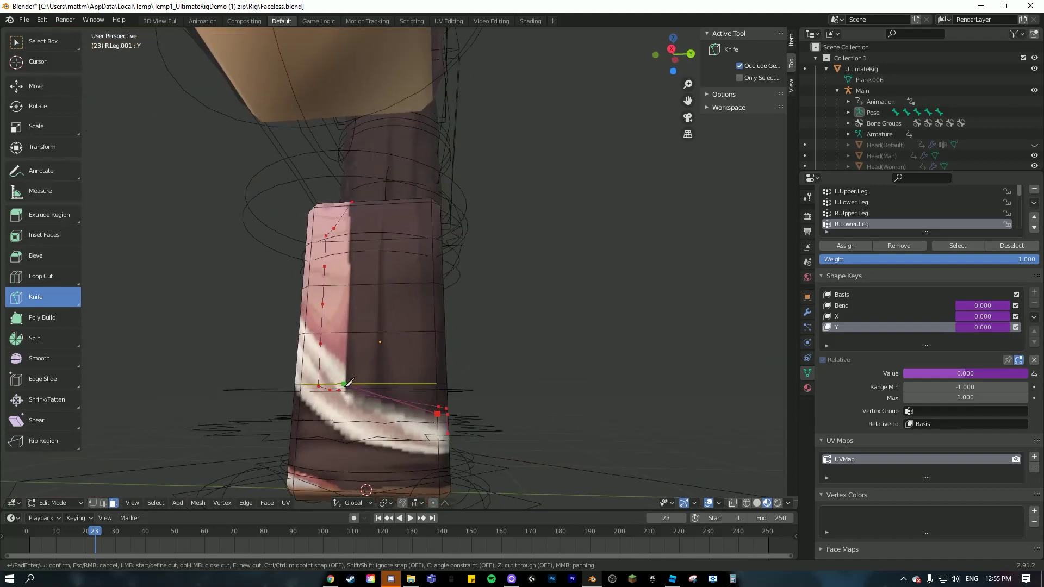
{"action": "middle_click_drag", "start_coordinate": [354, 280], "coordinate": [434, 338]}
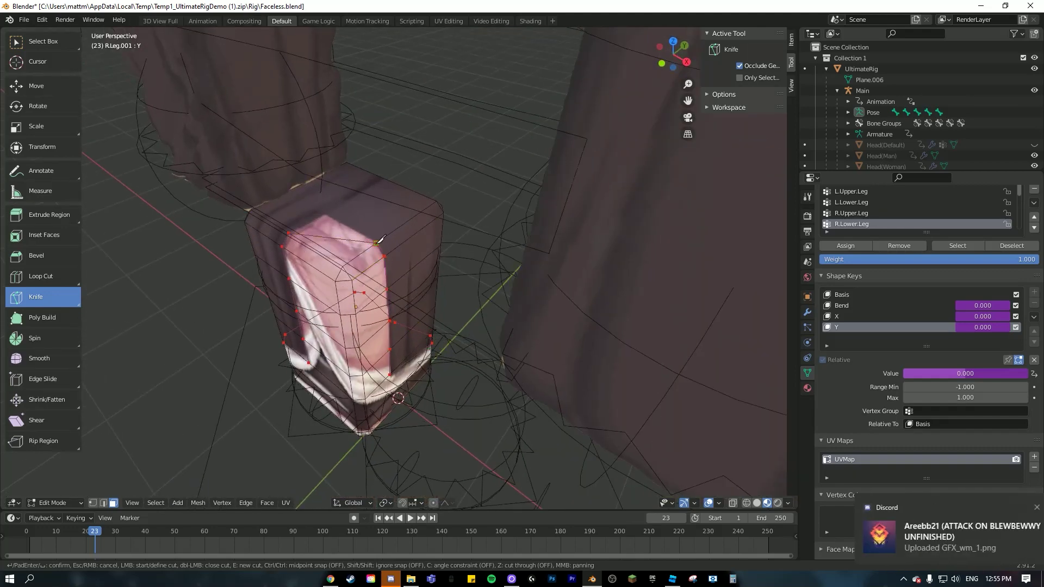
{"action": "key", "text": "Return"}
{"action": "left_click", "coordinate": [1020, 508]}
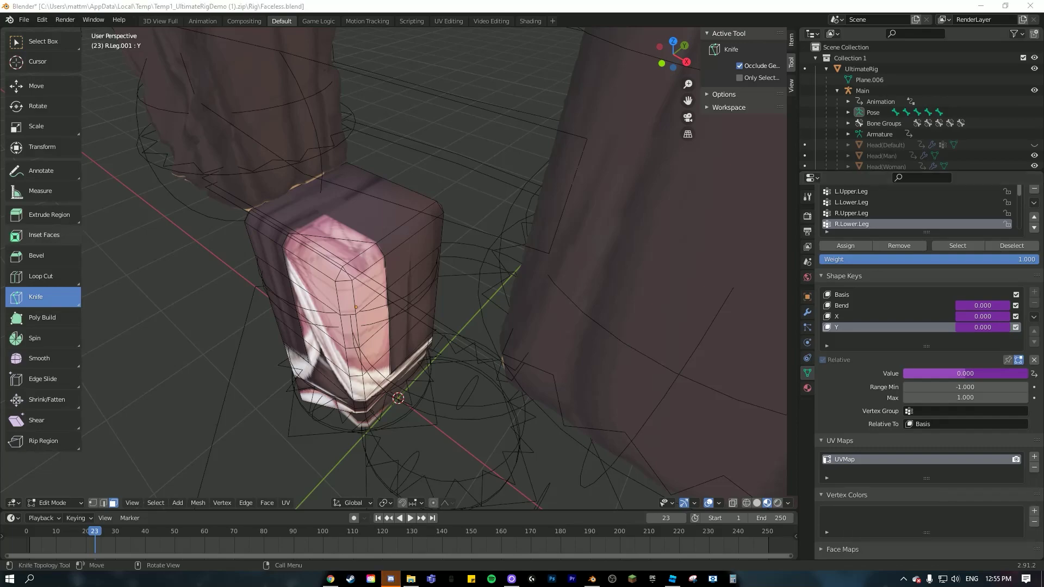
{"action": "middle_click_drag", "start_coordinate": [359, 204], "coordinate": [386, 149]}
{"action": "middle_click_drag", "start_coordinate": [391, 270], "coordinate": [412, 314]}
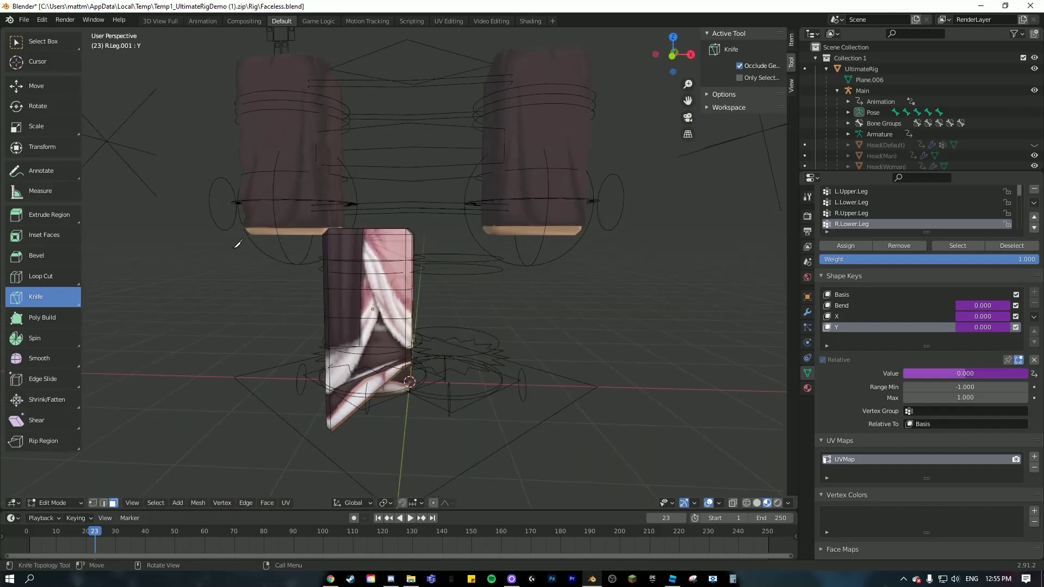
{"action": "key", "text": "Tab"}
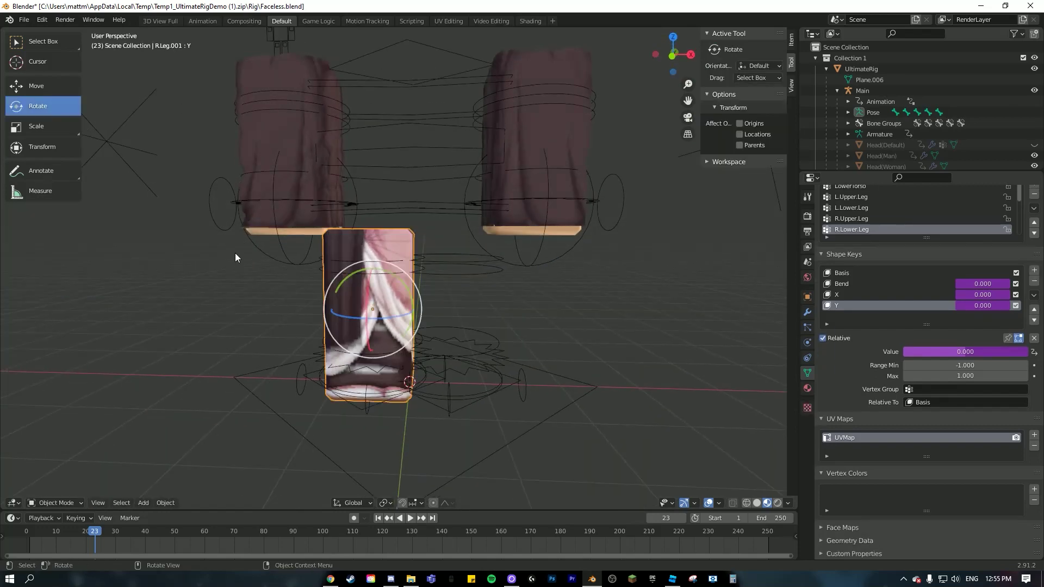
{"action": "key", "text": "Tab"}
Delete the kimono faces in front and the faces below the cut, leaving the dark coat section of the duplicated right leg
{"action": "middle_click_drag", "start_coordinate": [345, 280], "coordinate": [379, 247]}
{"action": "left_click", "coordinate": [43, 43]}
{"action": "left_click", "coordinate": [358, 233], "text": "shift"}
{"action": "left_click", "coordinate": [344, 253], "text": "shift"}
{"action": "left_click", "coordinate": [361, 263], "text": "shift"}
{"action": "left_click", "coordinate": [343, 286], "text": "shift"}
{"action": "left_click", "coordinate": [358, 295], "text": "shift"}
{"action": "left_click", "coordinate": [383, 302], "text": "shift"}
{"action": "middle_click_drag", "start_coordinate": [366, 343], "coordinate": [353, 332]}
{"action": "left_click_drag", "start_coordinate": [353, 333], "coordinate": [303, 437], "text": "shift"}
{"action": "middle_click_drag", "start_coordinate": [302, 437], "coordinate": [377, 417]}
{"action": "scroll", "coordinate": [338, 413], "scroll_direction": "down", "scroll_amount": 2}
{"action": "left_click_drag", "start_coordinate": [451, 486], "coordinate": [341, 395], "text": "shift"}
{"action": "middle_click_drag", "start_coordinate": [341, 394], "coordinate": [482, 413]}
{"action": "left_click_drag", "start_coordinate": [482, 462], "coordinate": [370, 400], "text": "shift"}
{"action": "middle_click_drag", "start_coordinate": [370, 400], "coordinate": [484, 413]}
{"action": "left_click_drag", "start_coordinate": [437, 466], "coordinate": [358, 402], "text": "shift"}
{"action": "middle_click_drag", "start_coordinate": [356, 402], "coordinate": [413, 446]}
{"action": "key", "text": "x"}
{"action": "left_click", "coordinate": [307, 410]}
{"action": "key", "text": "Tab"}
{"action": "scroll", "coordinate": [435, 326], "scroll_direction": "down", "scroll_amount": 2}
{"action": "middle_click_drag", "start_coordinate": [435, 321], "coordinate": [406, 352]}
{"action": "scroll", "coordinate": [439, 365], "scroll_direction": "up", "scroll_amount": 2}
{"action": "scroll", "coordinate": [408, 353], "scroll_direction": "down", "scroll_amount": 3}
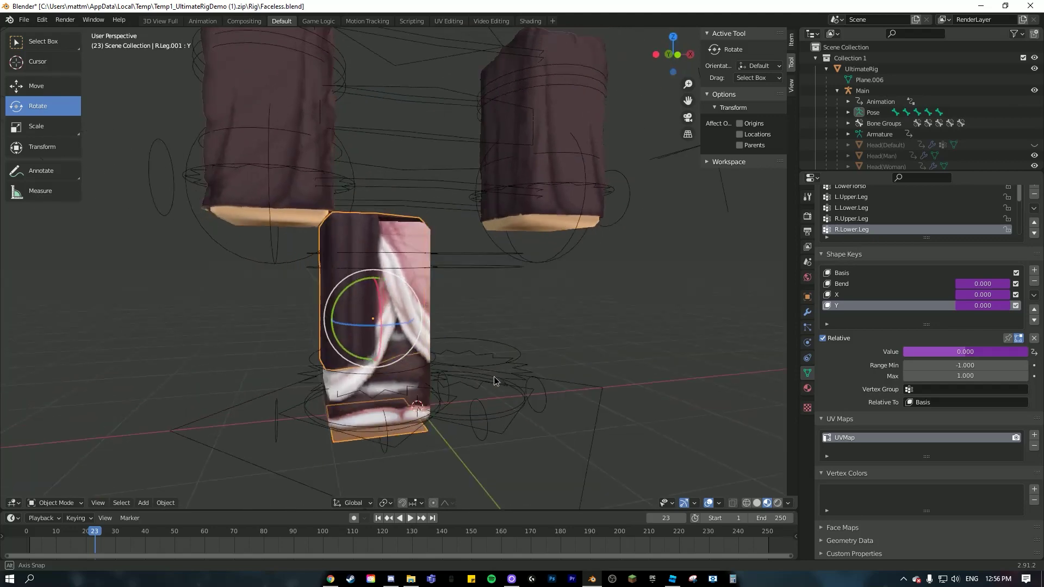
{"action": "middle_click_drag", "start_coordinate": [479, 378], "coordinate": [445, 300]}
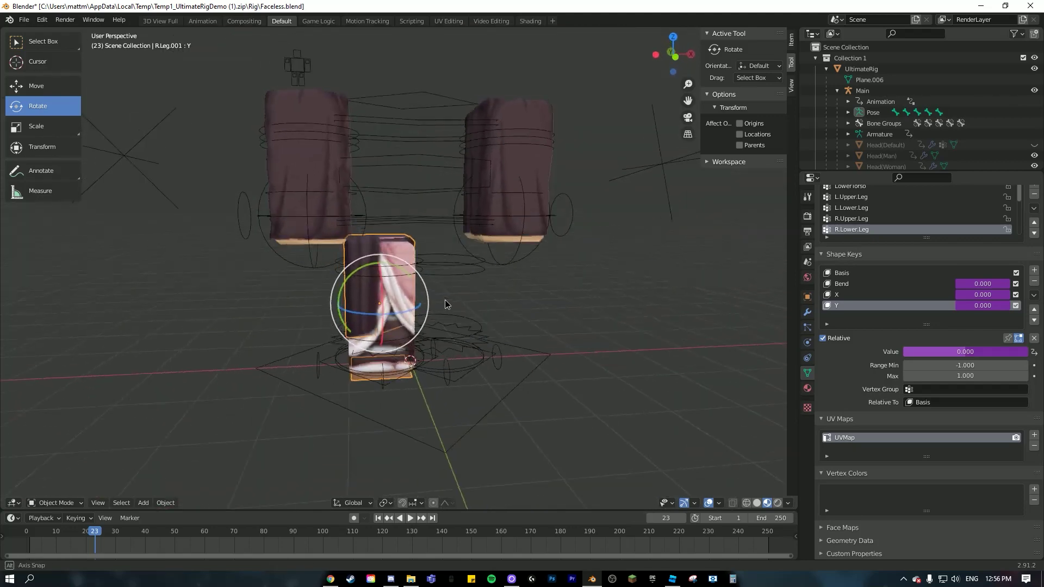
{"action": "scroll", "coordinate": [443, 301], "scroll_direction": "up", "scroll_amount": 5}
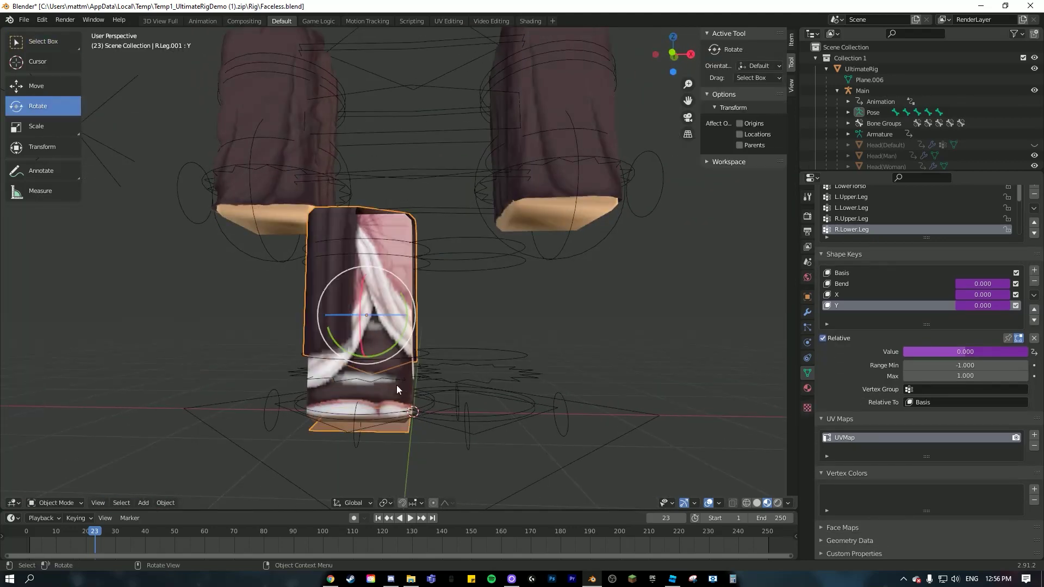
Enable Shape Key Edit Mode for the original right leg's Y shape key and return to Object Mode
{"action": "left_click", "coordinate": [396, 385]}
{"action": "left_click", "coordinate": [404, 323]}
{"action": "key", "text": "Tab"}
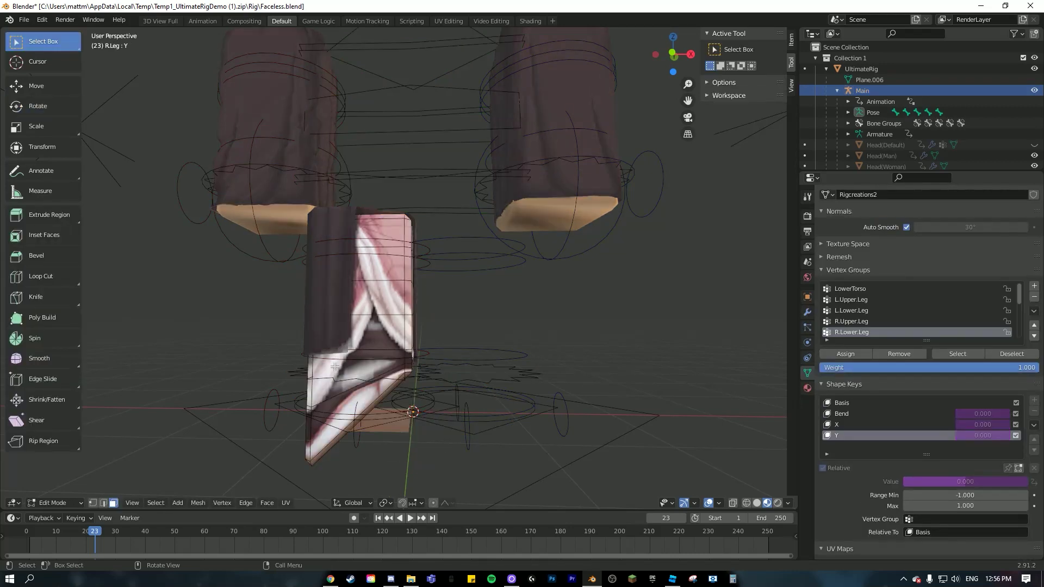
{"action": "middle_click_drag", "start_coordinate": [444, 315], "coordinate": [359, 377]}
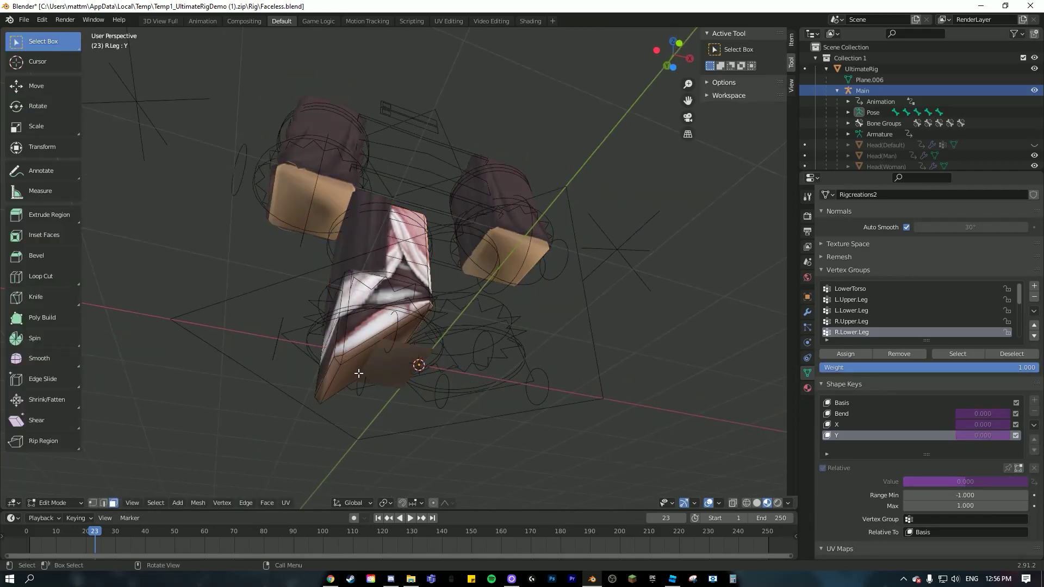
{"action": "left_click", "coordinate": [1019, 467]}
{"action": "middle_click_drag", "start_coordinate": [364, 340], "coordinate": [346, 250]}
{"action": "key", "text": "Tab"}
Delete the leftover faces at the foot of the trimmed coat piece on the right leg
{"action": "left_click", "coordinate": [340, 214]}
{"action": "key", "text": "Tab"}
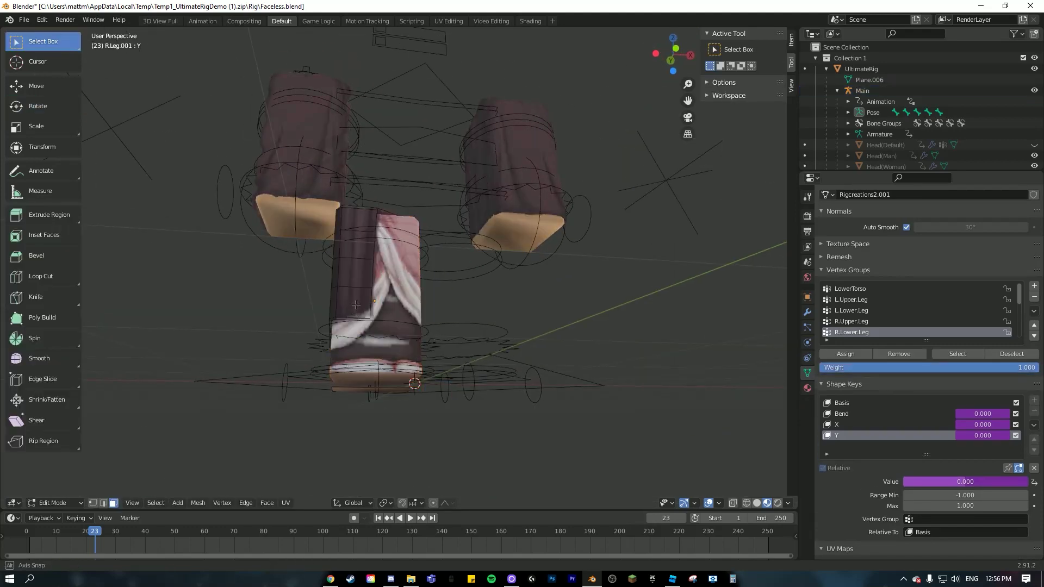
{"action": "middle_click_drag", "start_coordinate": [349, 340], "coordinate": [354, 282]}
{"action": "key", "text": "x"}
{"action": "left_click", "coordinate": [356, 349]}
{"action": "middle_click_drag", "start_coordinate": [428, 263], "coordinate": [367, 259]}
{"action": "key", "text": "Tab"}
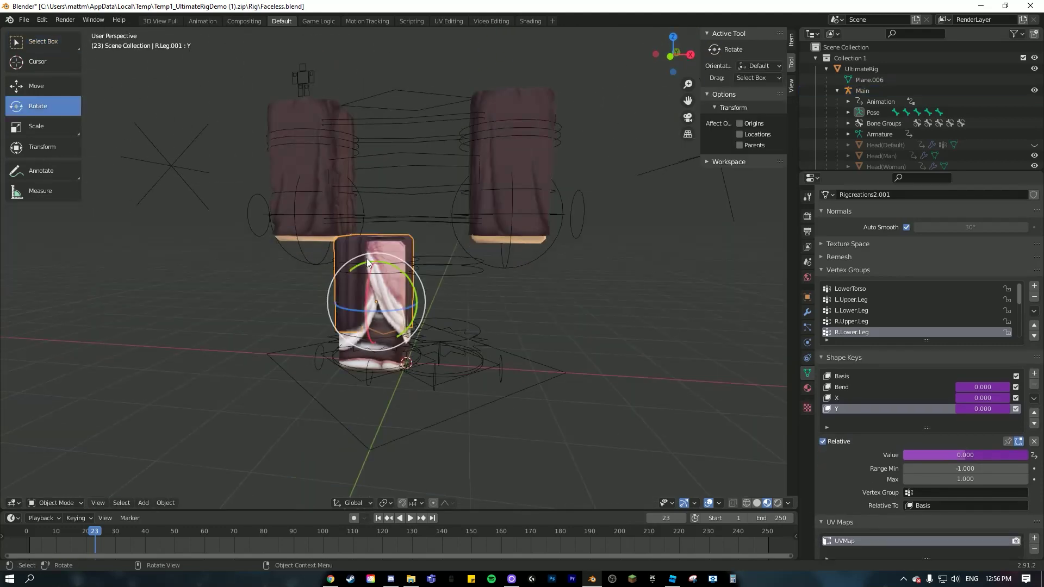
Scale the right leg's trimmed coat piece very slightly and stay in Object Mode
{"action": "key", "text": "s"}
{"action": "left_click", "coordinate": [423, 284]}
{"action": "left_click", "coordinate": [414, 269]}
{"action": "key", "text": "ctrl+Tab"}
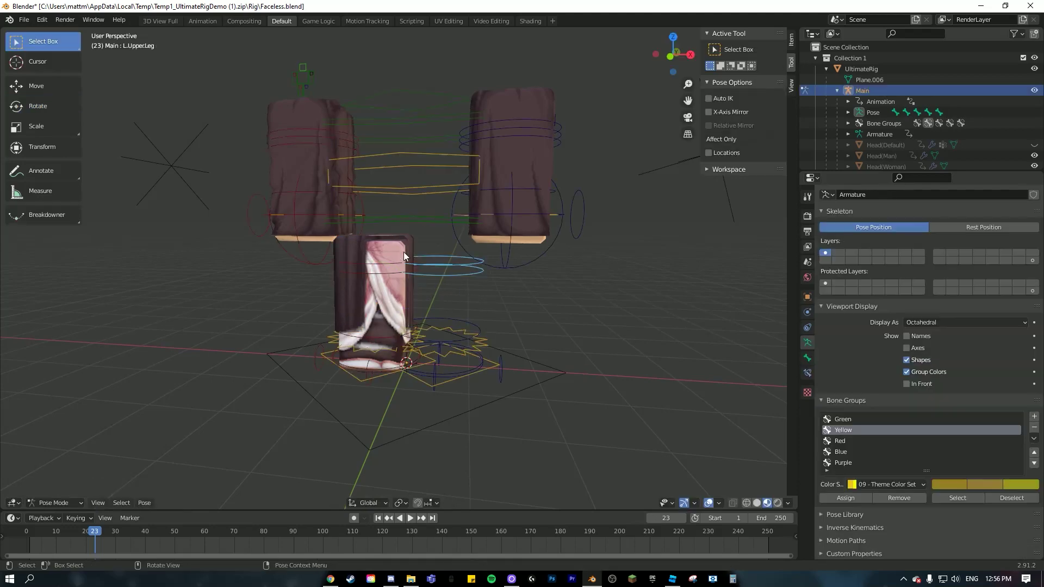
{"action": "key", "text": "ctrl+Tab"}
Duplicate the original right leg in place once more for the kimono layer
{"action": "left_click", "coordinate": [341, 246]}
{"action": "scroll", "coordinate": [434, 266], "scroll_direction": "up", "scroll_amount": 5}
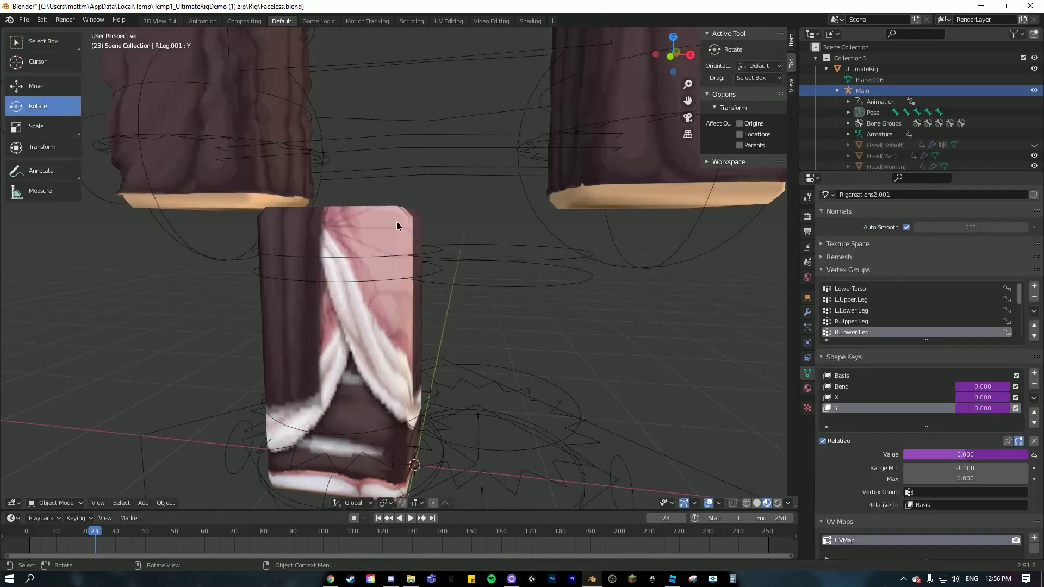
{"action": "middle_click_drag", "start_coordinate": [351, 250], "coordinate": [356, 244]}
{"action": "key", "text": "shift+d"}
{"action": "right_click", "coordinate": [397, 309]}
Set the new right leg duplicate's origin to its geometry and scale it up slightly
{"action": "right_click", "coordinate": [397, 309]}
{"action": "mouse_move", "coordinate": [397, 309]}
{"action": "left_click", "coordinate": [452, 321]}
{"action": "key", "text": "s"}
{"action": "left_click", "coordinate": [590, 344]}
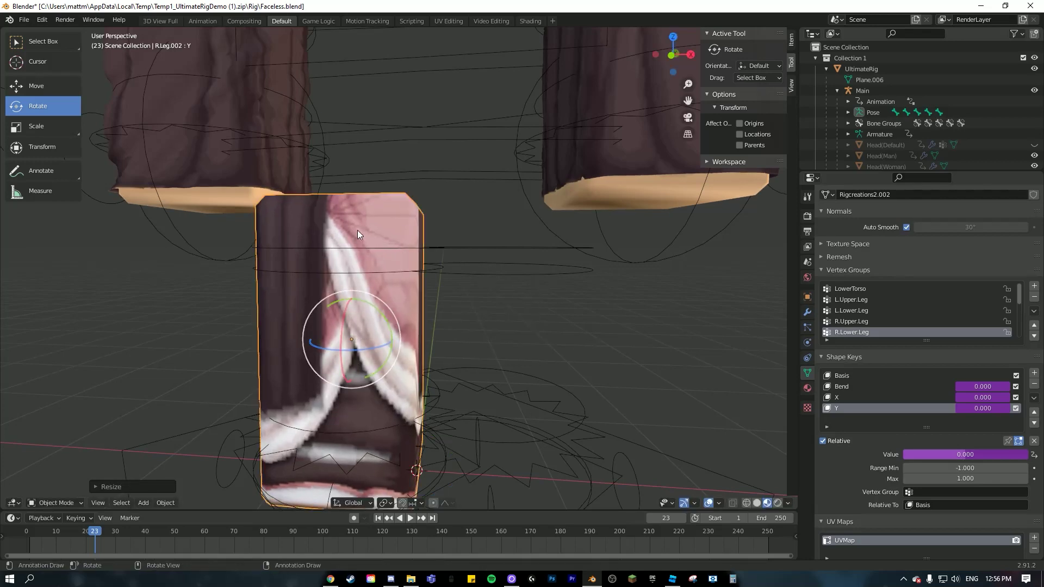
Knife-cut around the second right leg duplicate along the lower edge of the kimono's white trim
{"action": "scroll", "coordinate": [390, 408], "scroll_direction": "down", "scroll_amount": 3}
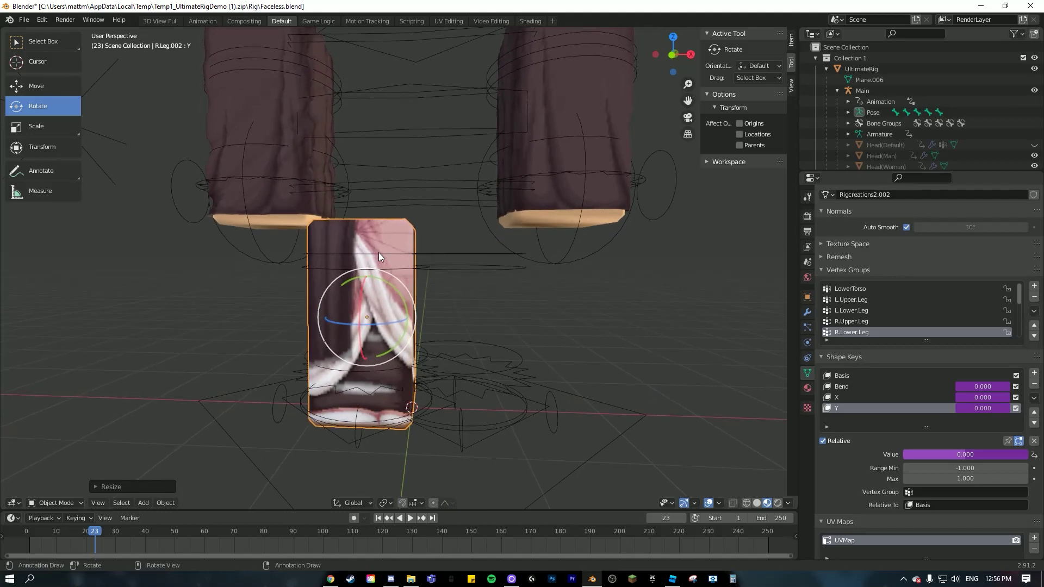
{"action": "key", "text": "Tab"}
{"action": "middle_click_drag", "start_coordinate": [375, 261], "coordinate": [344, 346]}
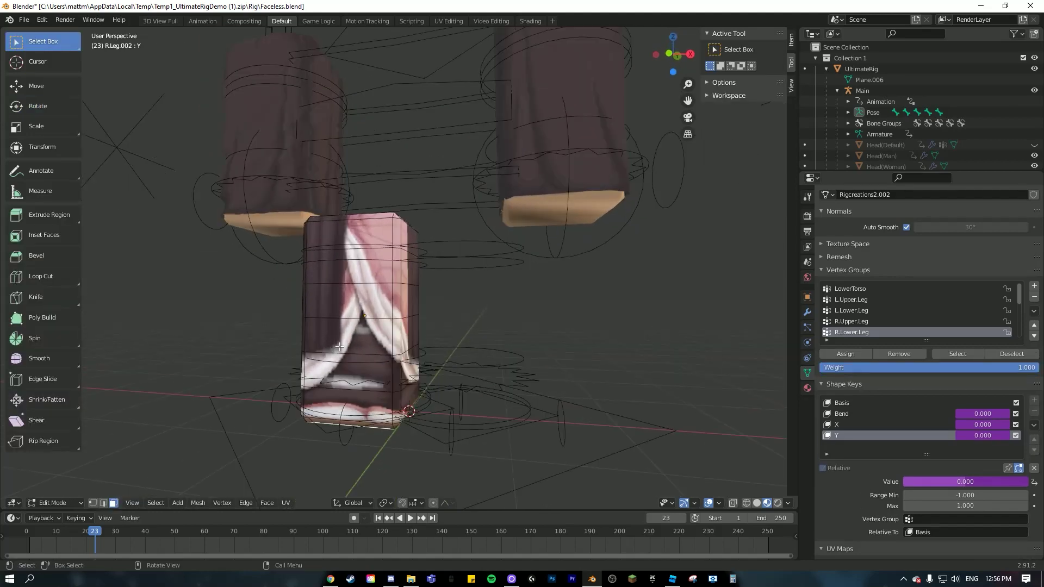
{"action": "left_click", "coordinate": [35, 297]}
{"action": "scroll", "coordinate": [359, 313], "scroll_direction": "up", "scroll_amount": 4}
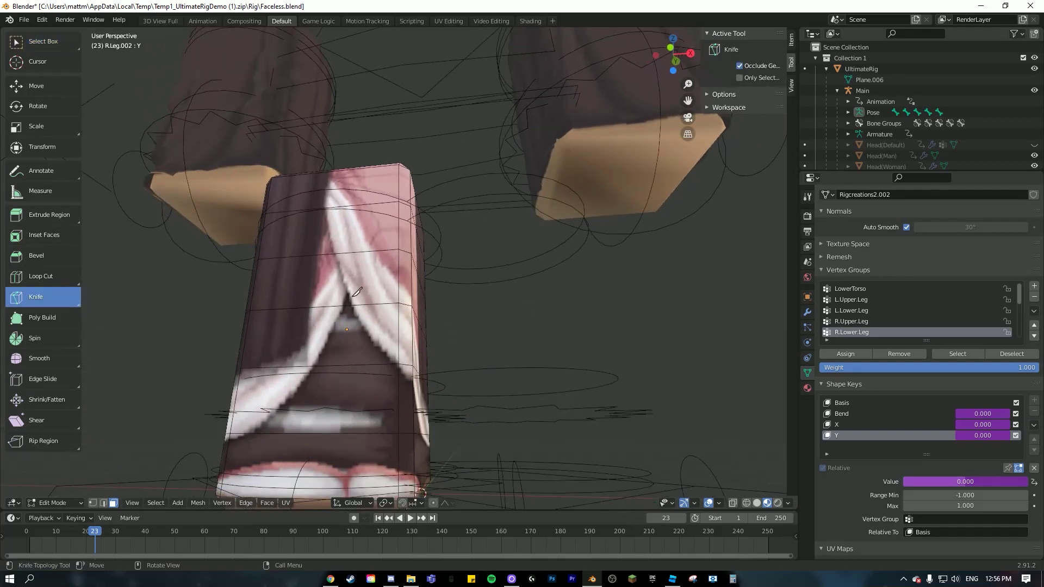
{"action": "left_click", "coordinate": [354, 302]}
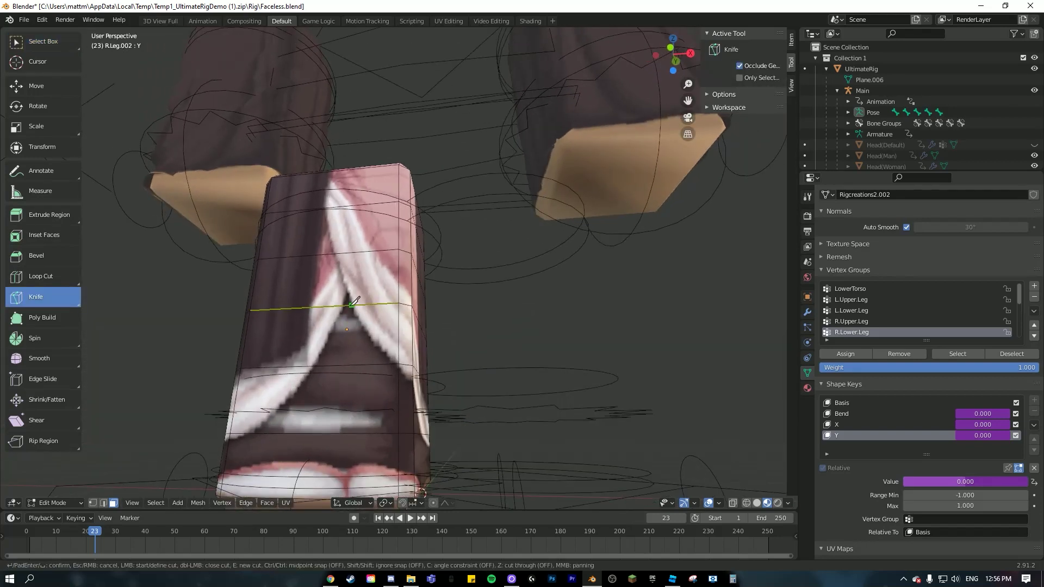
{"action": "middle_click_drag", "start_coordinate": [321, 356], "coordinate": [401, 443]}
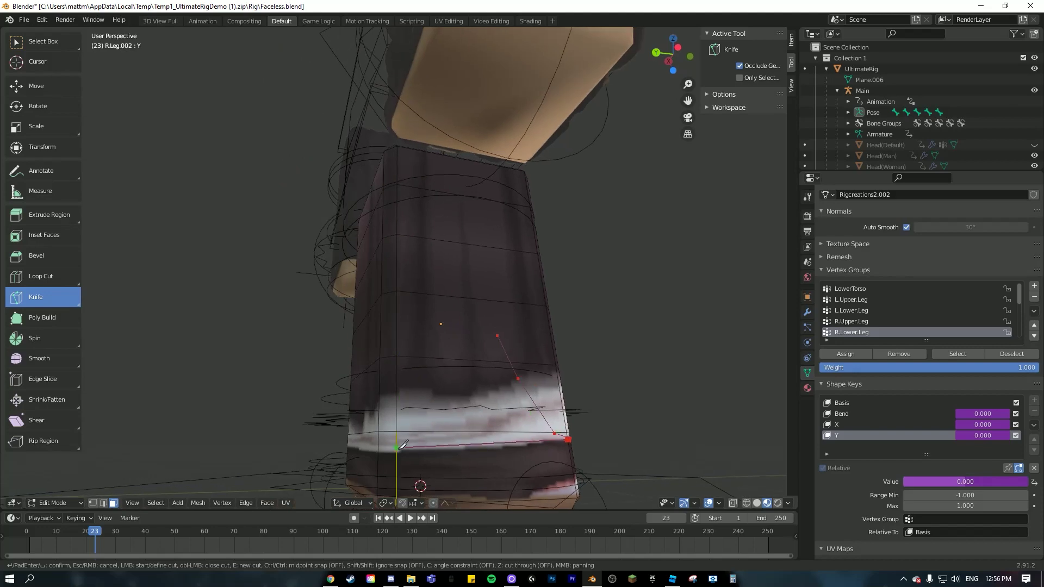
{"action": "left_click", "coordinate": [397, 450]}
{"action": "middle_click_drag", "start_coordinate": [311, 419], "coordinate": [436, 414]}
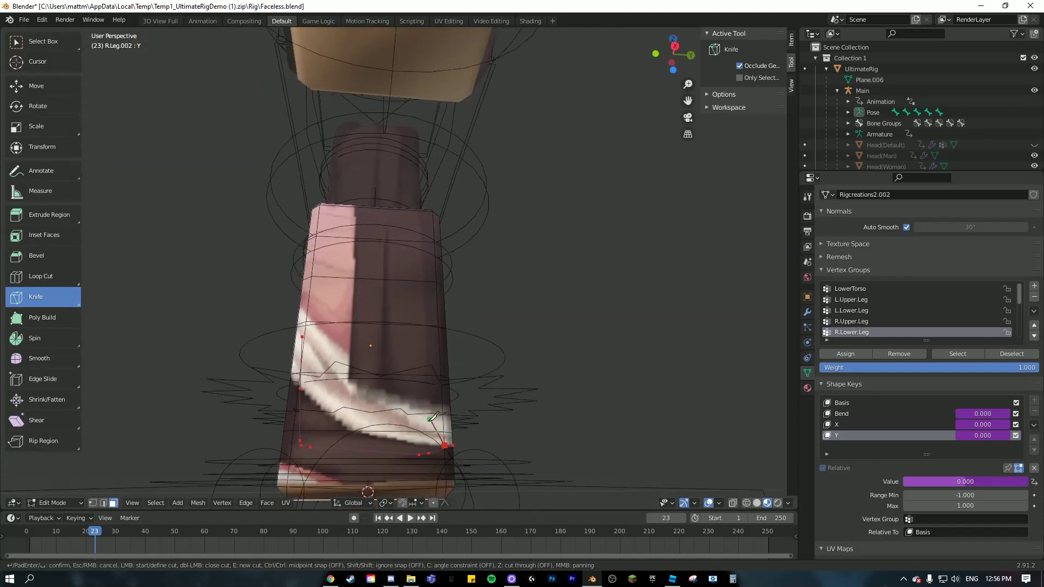
{"action": "middle_click_drag", "start_coordinate": [360, 429], "coordinate": [359, 408]}
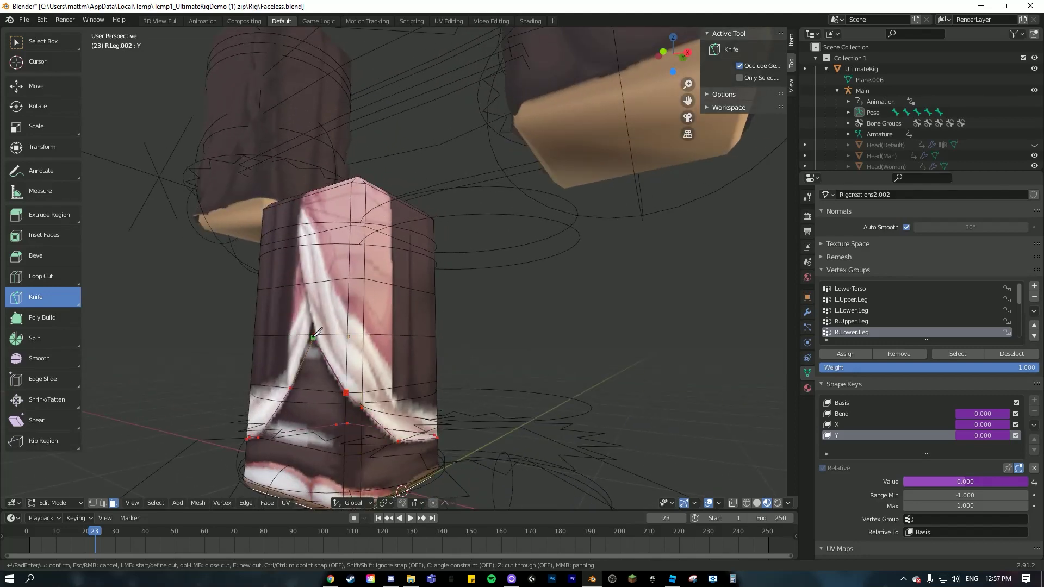
{"action": "key", "text": "Return"}
{"action": "key", "text": "Tab"}
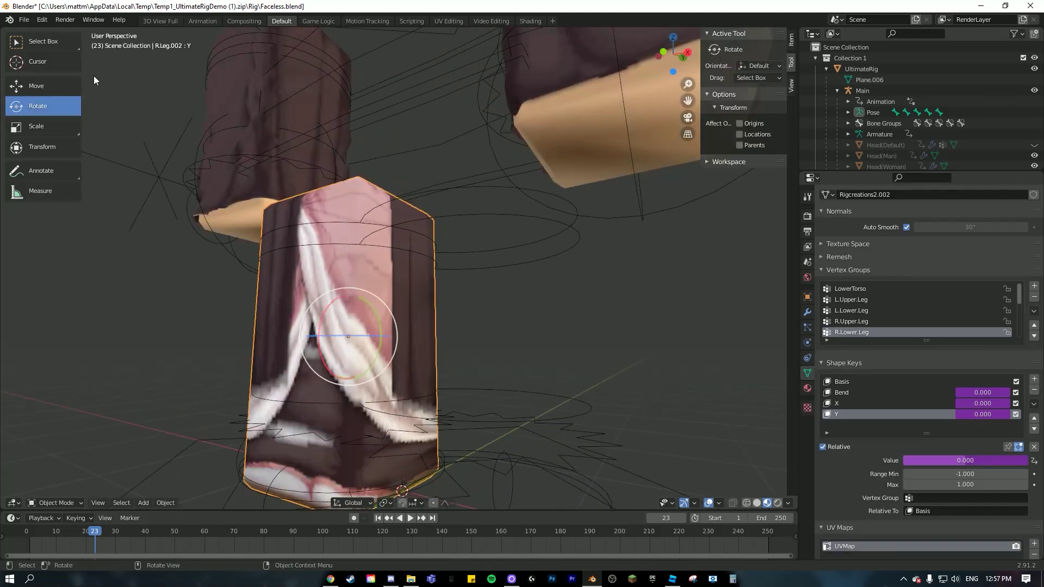
{"action": "key", "text": "Tab"}
Delete all faces below the white trim cut on the second right leg duplicate and return to Object Mode
{"action": "left_click", "coordinate": [43, 41]}
{"action": "scroll", "coordinate": [346, 337], "scroll_direction": "down", "scroll_amount": 2}
{"action": "middle_click_drag", "start_coordinate": [346, 337], "coordinate": [367, 343]}
{"action": "left_click_drag", "start_coordinate": [356, 330], "coordinate": [381, 444]}
{"action": "left_click", "coordinate": [388, 362], "text": "shift"}
{"action": "left_click", "coordinate": [387, 380], "text": "shift"}
{"action": "left_click", "coordinate": [387, 384], "text": "shift"}
{"action": "left_click", "coordinate": [403, 409], "text": "shift"}
{"action": "left_click", "coordinate": [406, 393], "text": "shift"}
{"action": "left_click", "coordinate": [390, 376], "text": "shift"}
{"action": "left_click", "coordinate": [393, 356], "text": "shift"}
{"action": "middle_click_drag", "start_coordinate": [392, 356], "coordinate": [497, 368]}
{"action": "left_click_drag", "start_coordinate": [464, 433], "coordinate": [407, 389], "text": "shift"}
{"action": "middle_click_drag", "start_coordinate": [407, 390], "coordinate": [503, 413]}
{"action": "left_click_drag", "start_coordinate": [489, 442], "coordinate": [397, 389], "text": "shift"}
{"action": "middle_click_drag", "start_coordinate": [397, 389], "coordinate": [477, 413]}
{"action": "left_click", "coordinate": [404, 400], "text": "shift"}
{"action": "key", "text": "x"}
{"action": "left_click", "coordinate": [406, 405]}
{"action": "key", "text": "Tab"}
{"action": "scroll", "coordinate": [354, 374], "scroll_direction": "down", "scroll_amount": 2}
{"action": "middle_click_drag", "start_coordinate": [354, 374], "coordinate": [599, 403]}
{"action": "scroll", "coordinate": [520, 370], "scroll_direction": "up", "scroll_amount": 2}
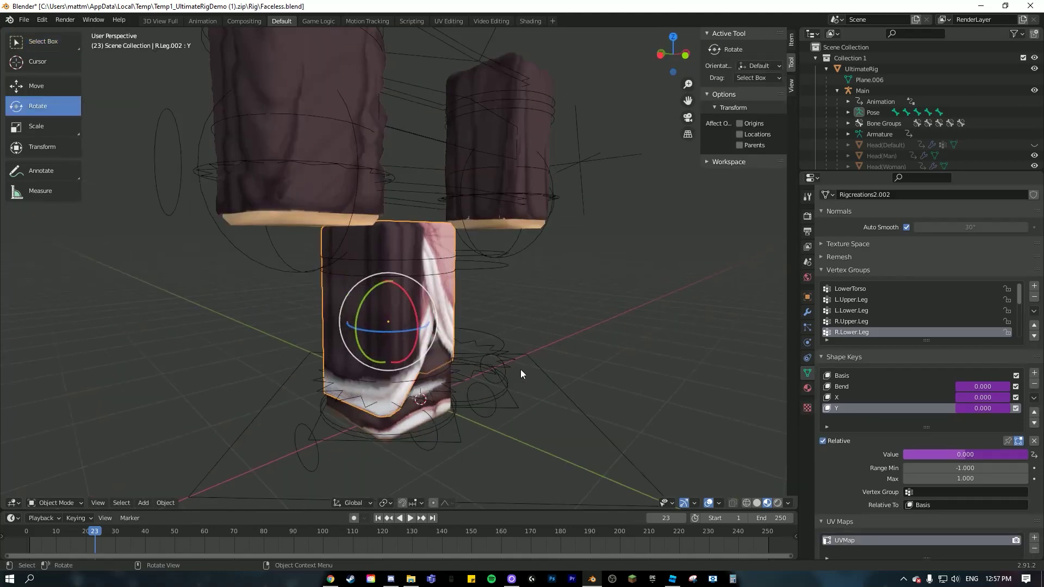
{"action": "middle_click_drag", "start_coordinate": [521, 374], "coordinate": [410, 301]}
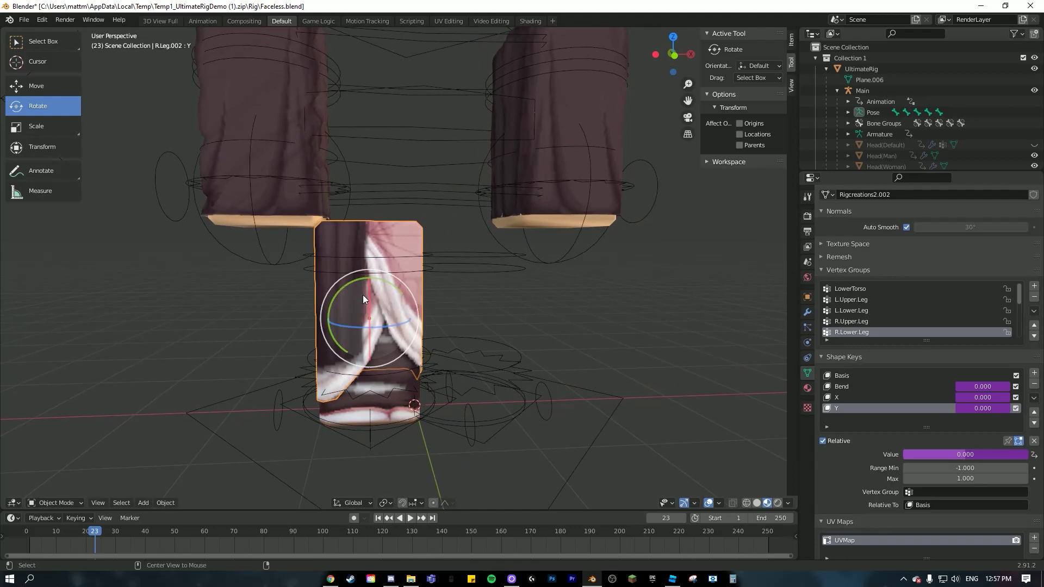
Unhide all rig parts, and hide the head and torso again so both legs stay exposed
{"action": "key", "text": "alt+h"}
{"action": "scroll", "coordinate": [544, 239], "scroll_direction": "down", "scroll_amount": 2}
{"action": "left_click", "coordinate": [463, 99]}
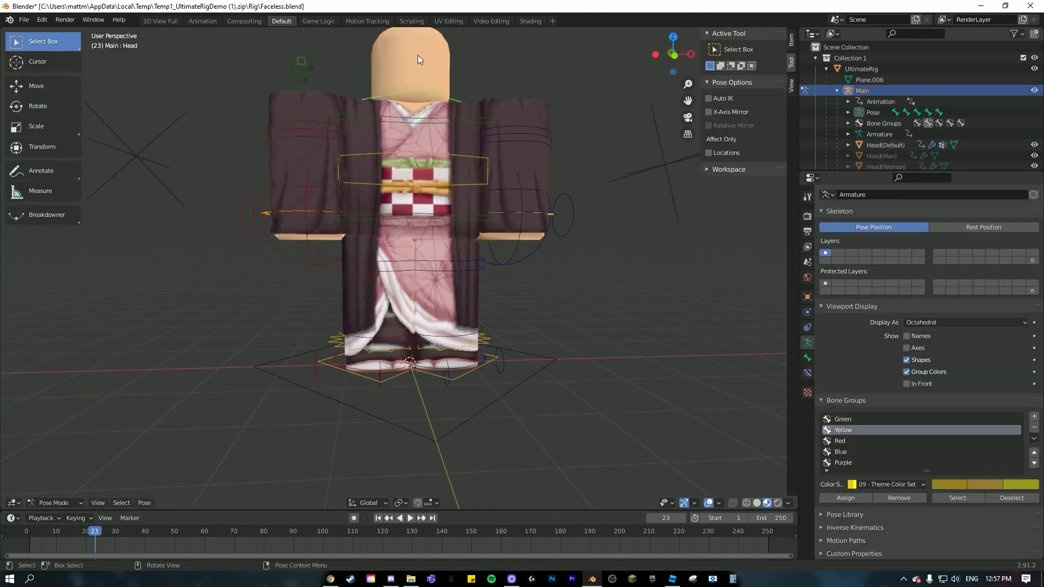
{"action": "left_click", "coordinate": [425, 58]}
{"action": "key", "text": "h"}
{"action": "middle_click_drag", "start_coordinate": [486, 193], "coordinate": [492, 236]}
{"action": "left_click", "coordinate": [444, 125]}
{"action": "key", "text": "h"}
Scale the right leg's dark coat piece up slightly and move it a little upward along Z
{"action": "scroll", "coordinate": [507, 266], "scroll_direction": "up", "scroll_amount": 2}
{"action": "middle_click_drag", "start_coordinate": [521, 304], "coordinate": [283, 203]}
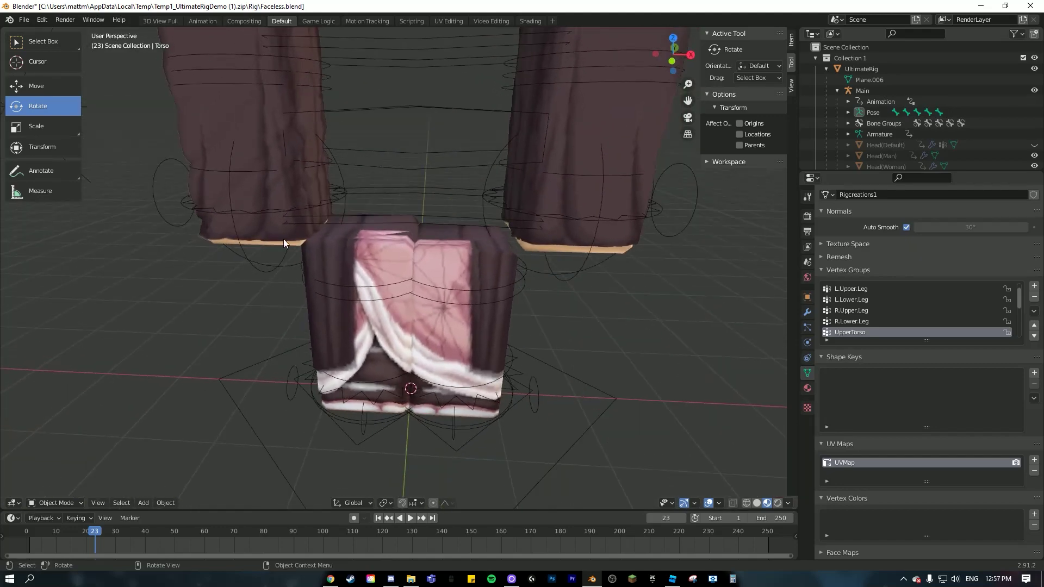
{"action": "left_click", "coordinate": [324, 255]}
{"action": "left_click", "coordinate": [306, 334]}
{"action": "key", "text": "s"}
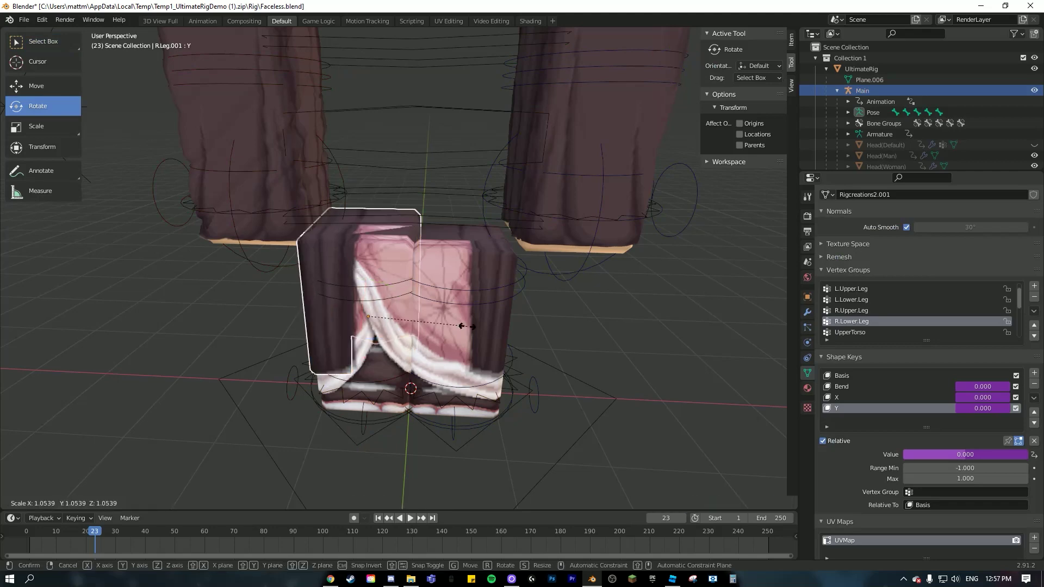
{"action": "left_click", "coordinate": [466, 328]}
{"action": "left_click", "coordinate": [33, 86]}
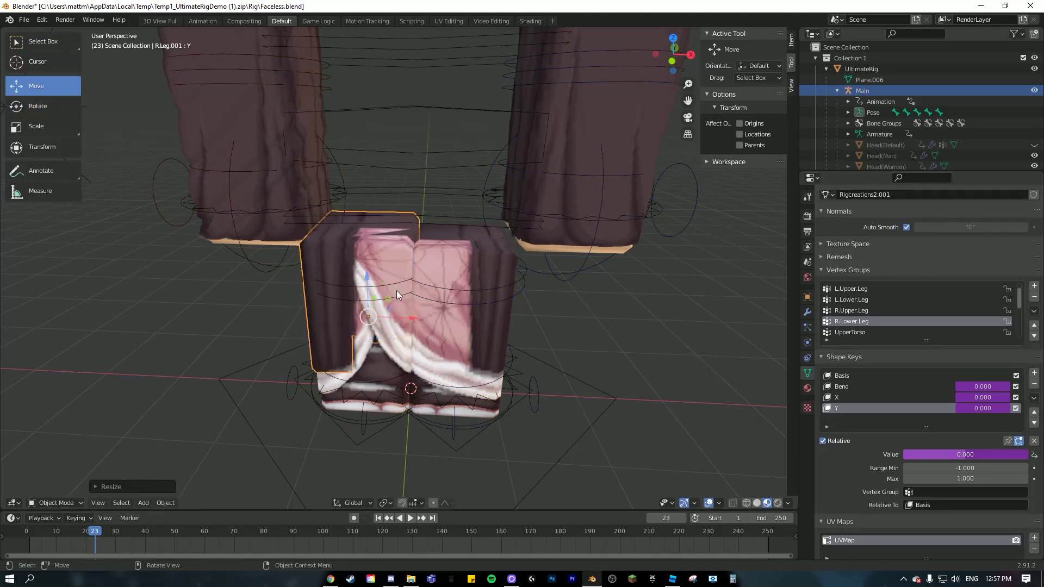
{"action": "left_click_drag", "start_coordinate": [368, 280], "coordinate": [368, 275]}
{"action": "scroll", "coordinate": [507, 312], "scroll_direction": "down", "scroll_amount": 3}
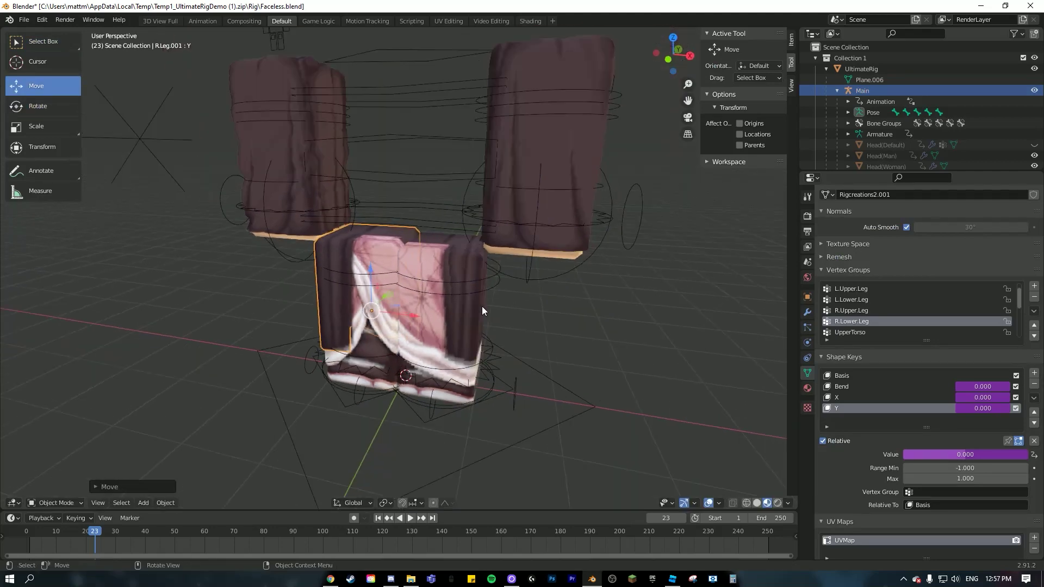
Replace the right leg coat piece's Subsurf modifier with a new Subdivision Surface modifier set to 4 viewport levels
{"action": "scroll", "coordinate": [489, 298], "scroll_direction": "up", "scroll_amount": 2}
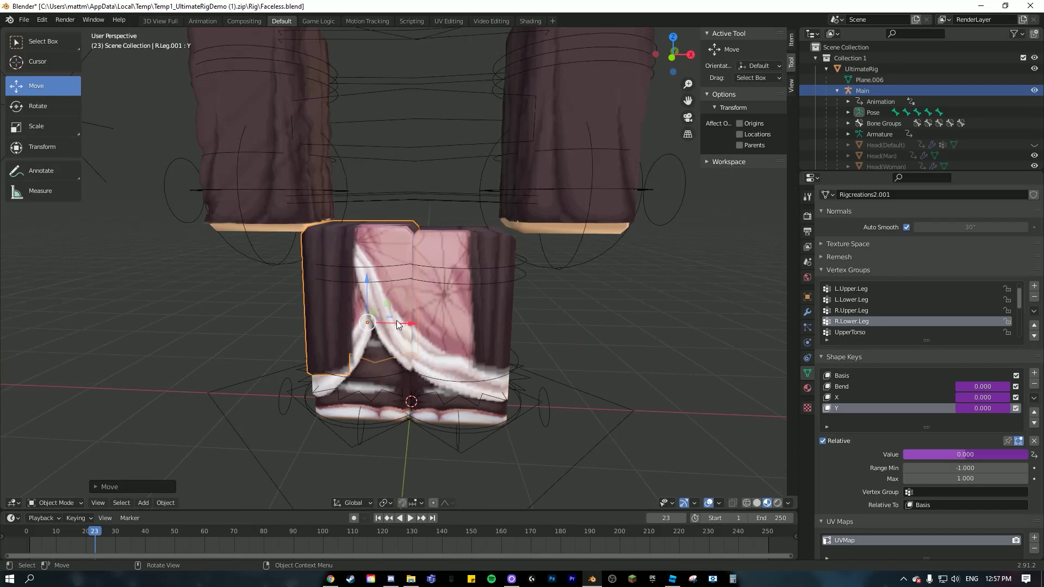
{"action": "left_click", "coordinate": [808, 314]}
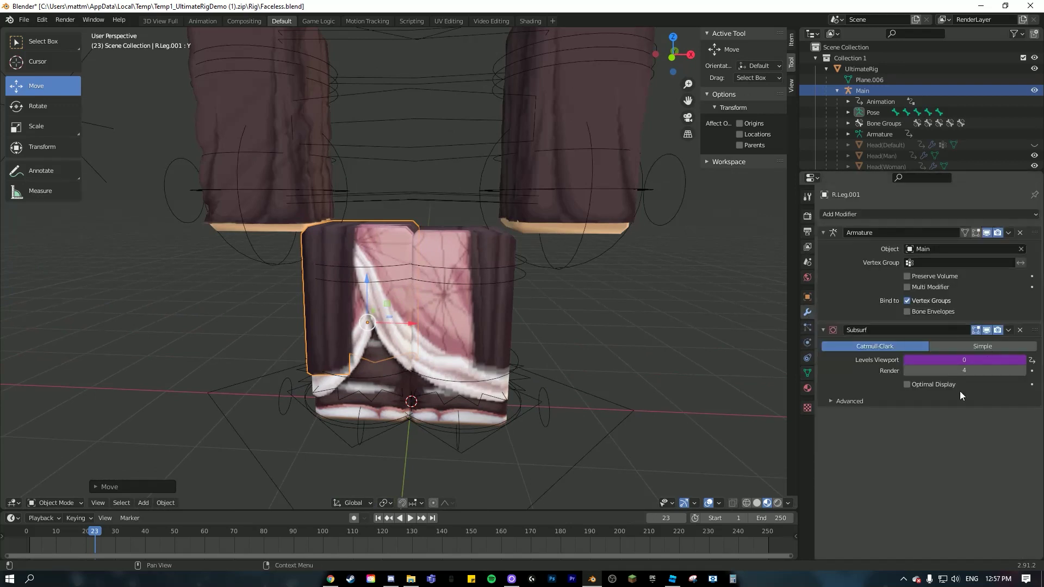
{"action": "left_click", "coordinate": [1020, 330]}
{"action": "left_click", "coordinate": [902, 215]}
{"action": "left_click", "coordinate": [852, 400]}
{"action": "left_click", "coordinate": [960, 360]}
{"action": "type", "text": "4"}
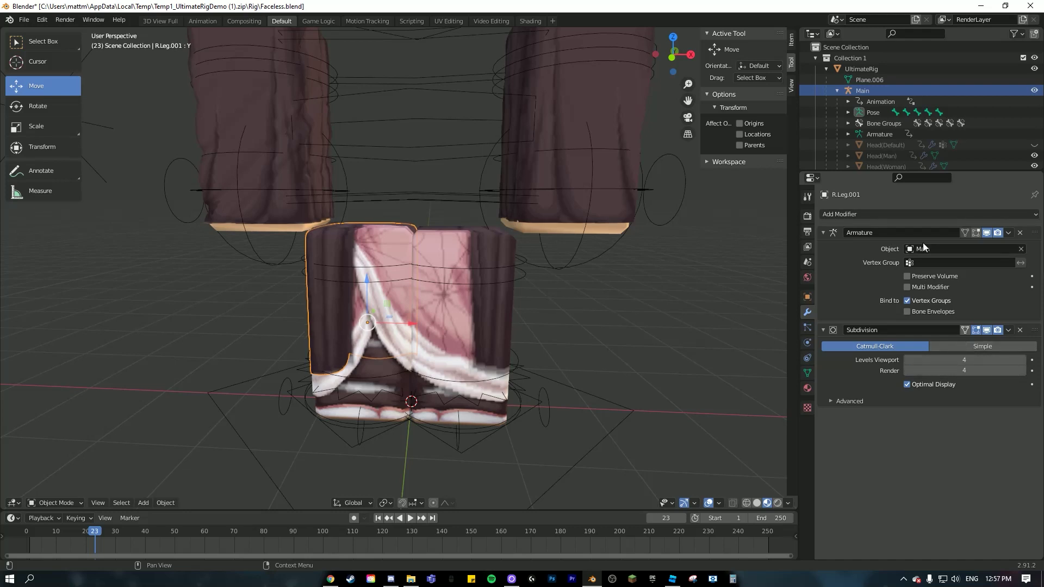
Add a Displace modifier to the coat piece with a new image texture loaded from Folds texture.jpg in Downloads
{"action": "left_click", "coordinate": [906, 215]}
{"action": "left_click", "coordinate": [919, 276]}
{"action": "left_click", "coordinate": [995, 433]}
{"action": "left_click", "coordinate": [1031, 434]}
{"action": "left_click", "coordinate": [993, 402]}
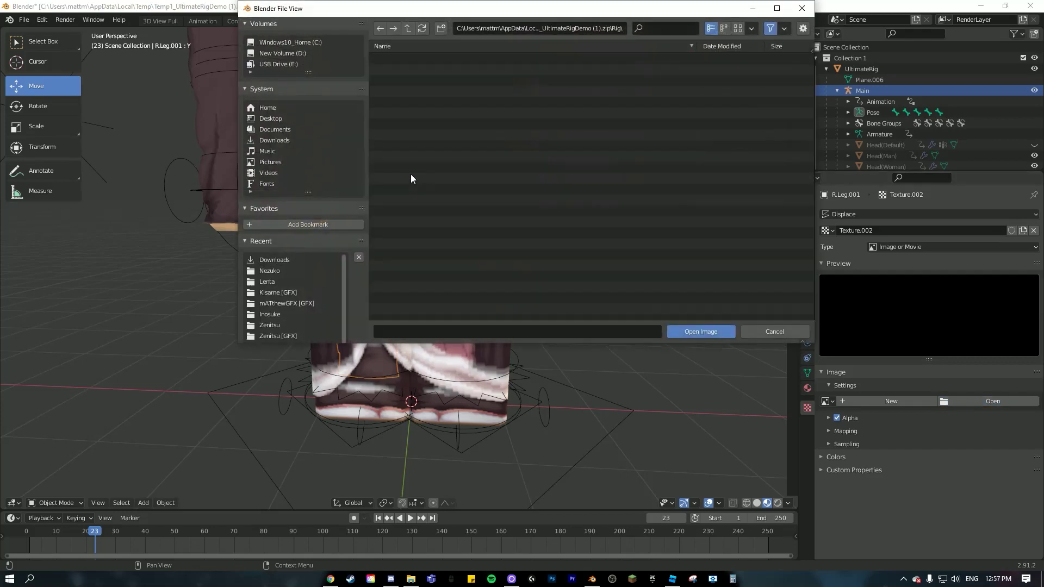
{"action": "left_click", "coordinate": [283, 140]}
{"action": "left_click", "coordinate": [664, 27]}
{"action": "type", "text": "f"}
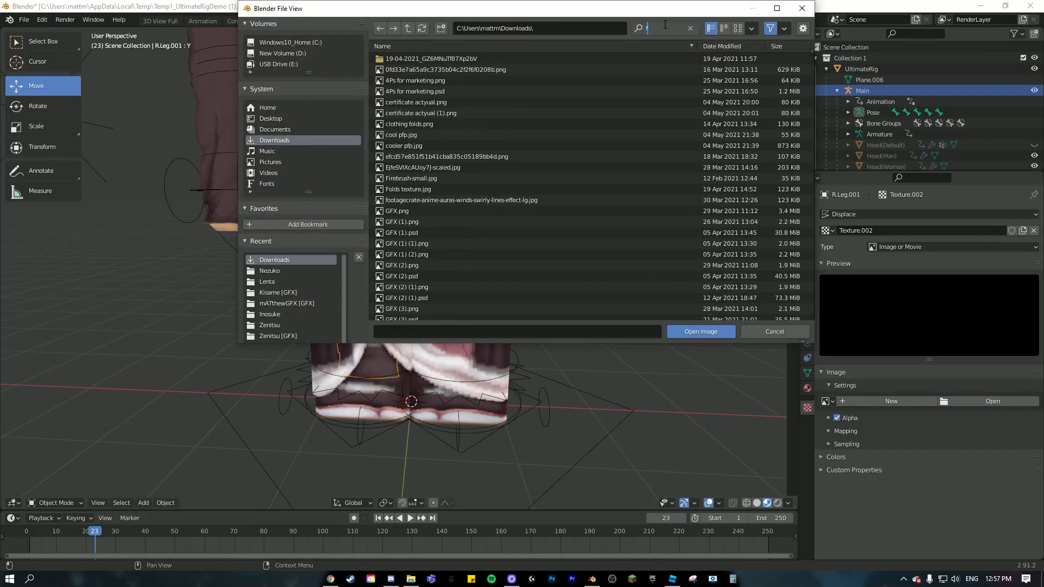
{"action": "type", "text": "ol"}
{"action": "left_click", "coordinate": [435, 70]}
{"action": "double_click", "coordinate": [426, 70]}
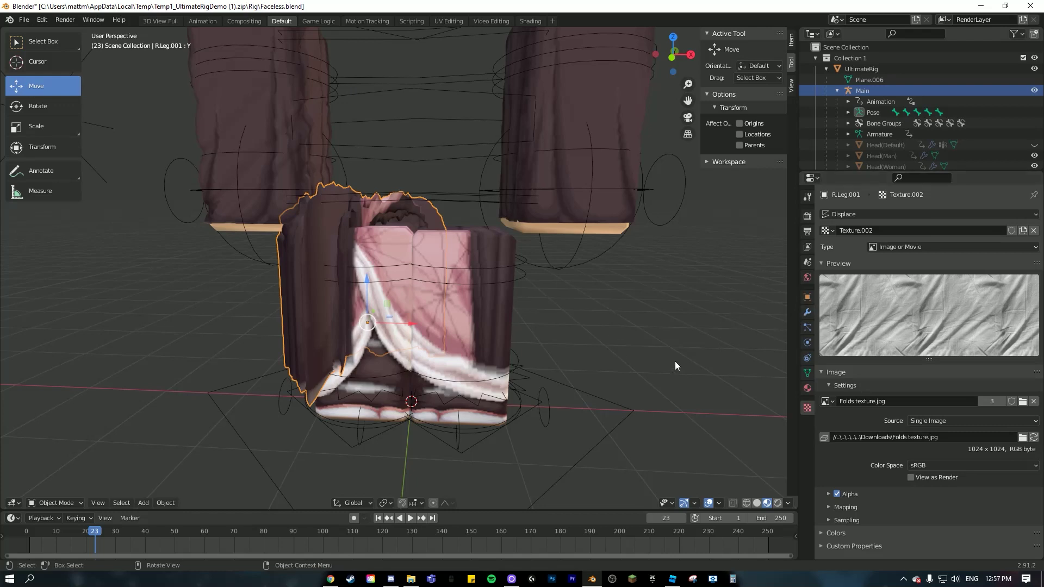
Set the coat piece's Displace texture coordinates to Object and its strength to 0.2
{"action": "left_click", "coordinate": [807, 312]}
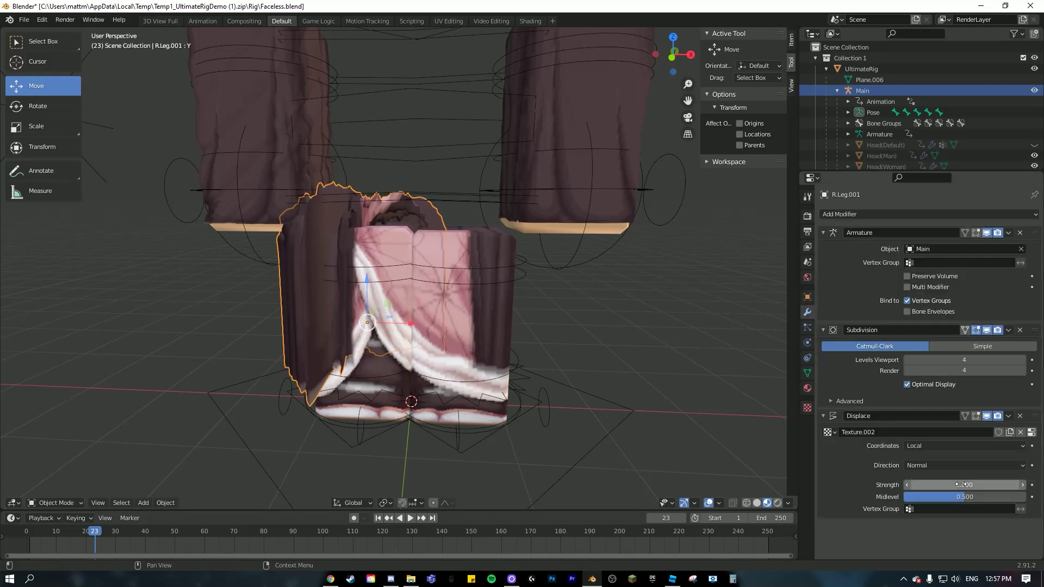
{"action": "left_click", "coordinate": [924, 446]}
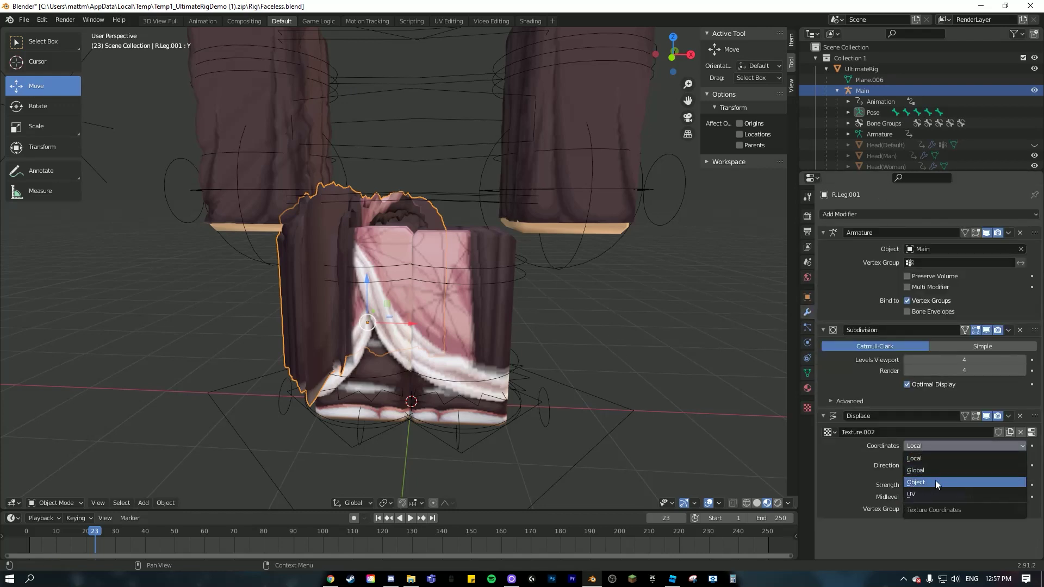
{"action": "left_click", "coordinate": [935, 483]}
{"action": "left_click", "coordinate": [947, 496]}
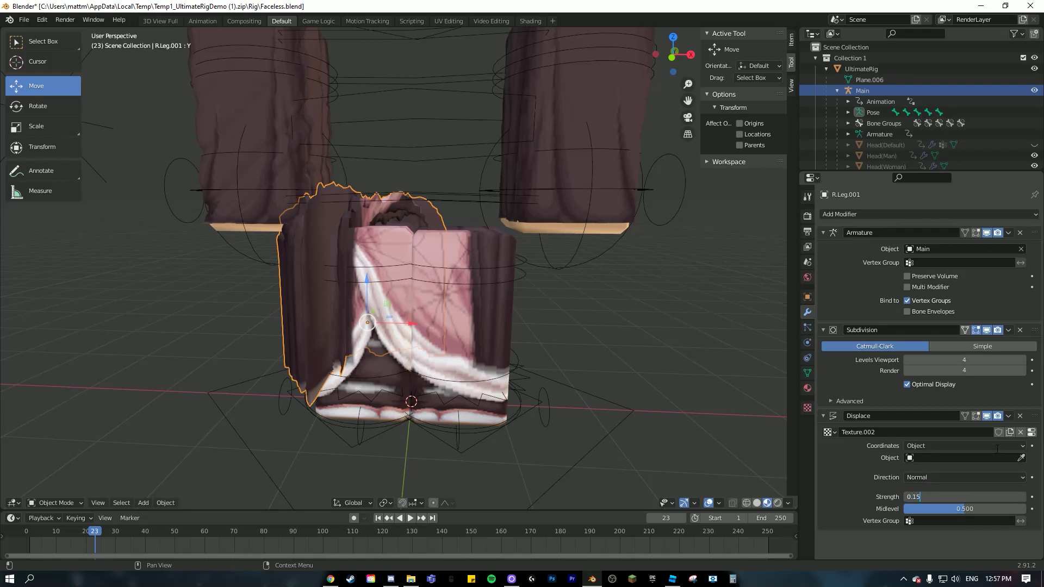
{"action": "type", "text": "0.15"}
{"action": "key", "text": "Return"}
{"action": "left_click", "coordinate": [954, 498]}
{"action": "type", "text": "2"}
{"action": "key", "text": "Return"}
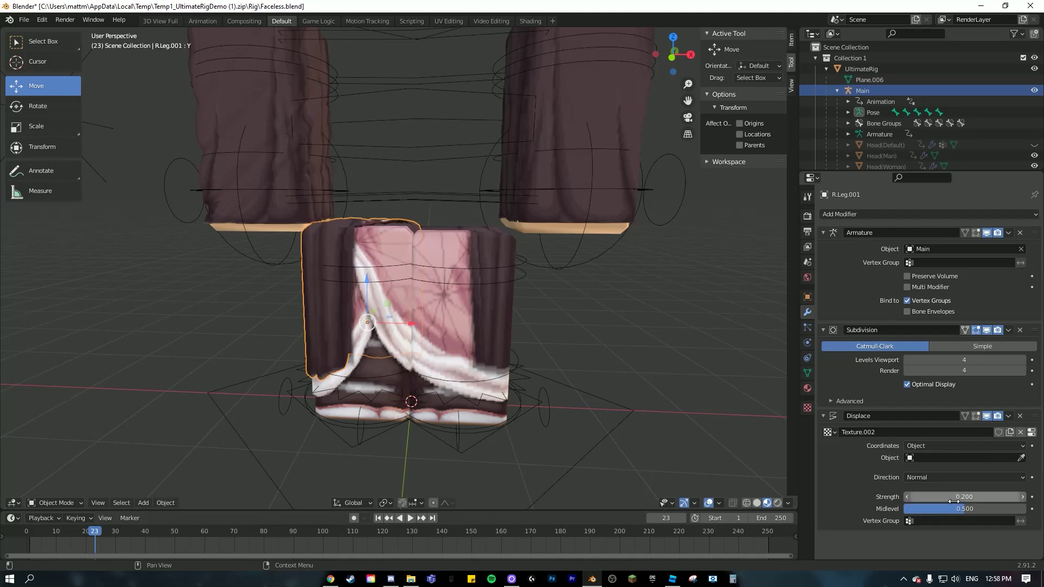
{"action": "middle_click_drag", "start_coordinate": [354, 232], "coordinate": [400, 278]}
{"action": "scroll", "coordinate": [400, 274], "scroll_direction": "up", "scroll_amount": 1}
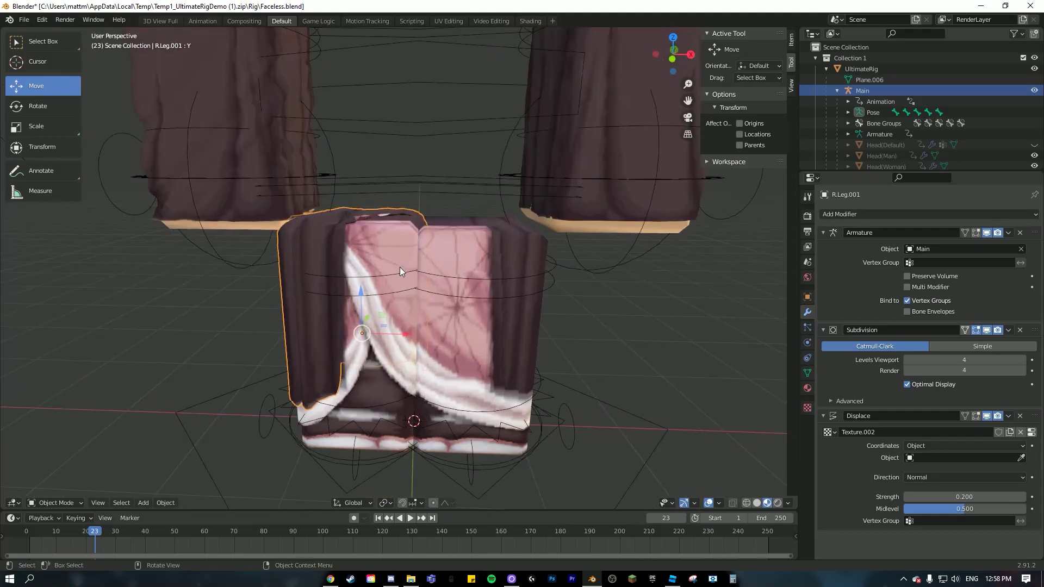
Select the second right leg piece with the white trim and replace its subdivision modifier with a Subdivision Surface at 4 viewport levels
{"action": "left_click", "coordinate": [400, 268]}
{"action": "left_click", "coordinate": [402, 223]}
{"action": "scroll", "coordinate": [403, 224], "scroll_direction": "up", "scroll_amount": 1}
{"action": "middle_click_drag", "start_coordinate": [419, 243], "coordinate": [435, 267]}
{"action": "scroll", "coordinate": [419, 242], "scroll_direction": "down", "scroll_amount": 2}
{"action": "left_click", "coordinate": [1020, 330]}
{"action": "left_click", "coordinate": [859, 215]}
{"action": "left_click", "coordinate": [827, 400]}
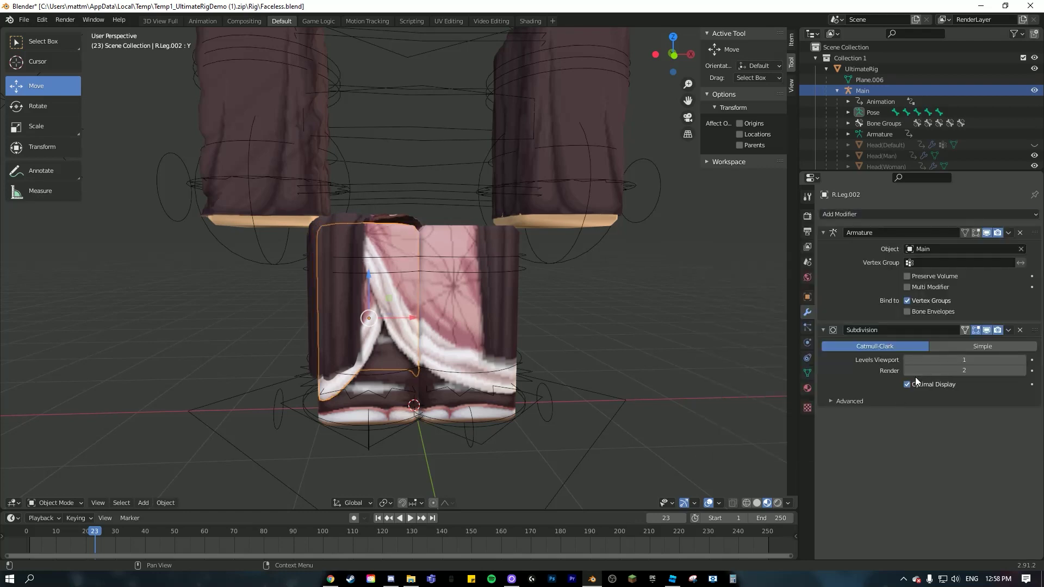
Add a Displace modifier to the white-trimmed leg piece, using a new image texture loaded from Folds texture.jpg
{"action": "left_click", "coordinate": [870, 214]}
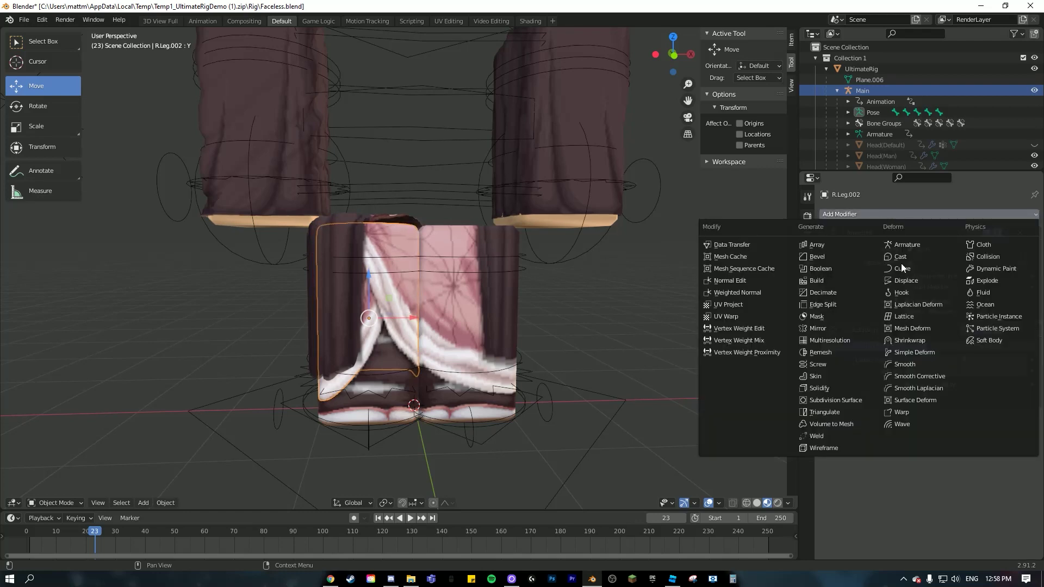
{"action": "left_click", "coordinate": [906, 282]}
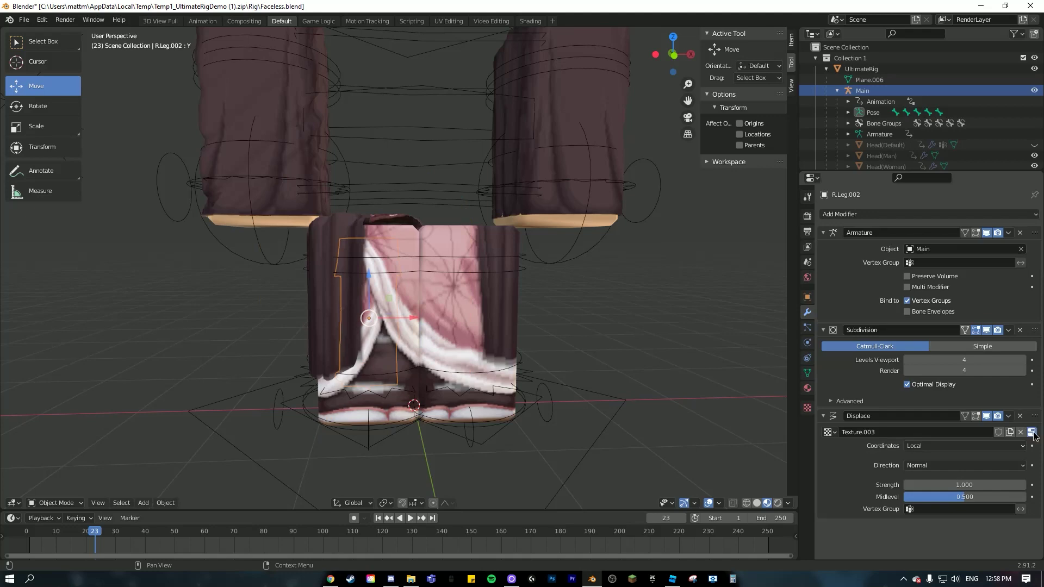
{"action": "left_click", "coordinate": [1032, 432]}
{"action": "left_click", "coordinate": [1017, 401]}
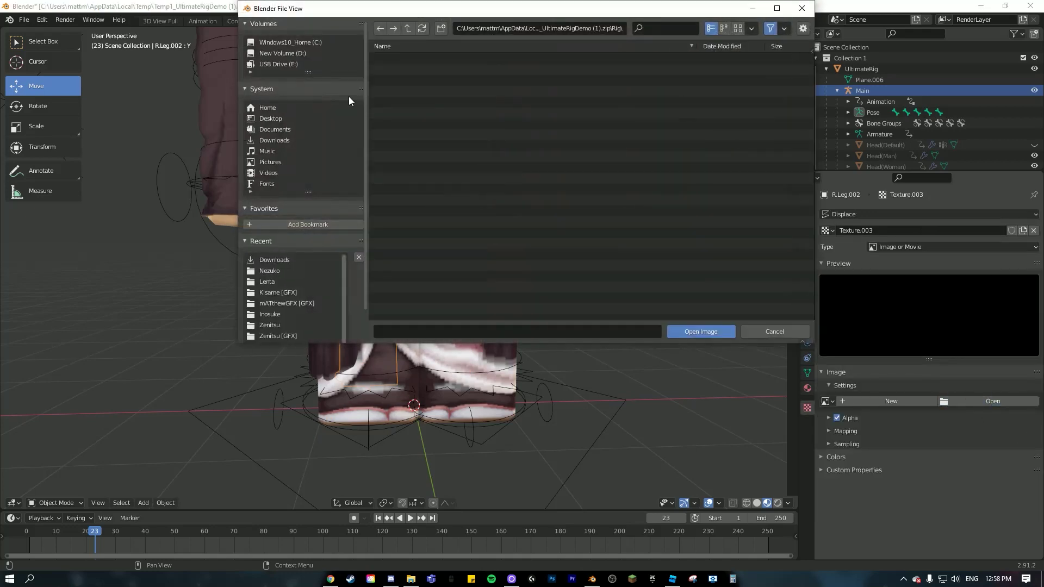
{"action": "left_click", "coordinate": [669, 29]}
{"action": "type", "text": "folds"}
{"action": "double_click", "coordinate": [450, 69]}
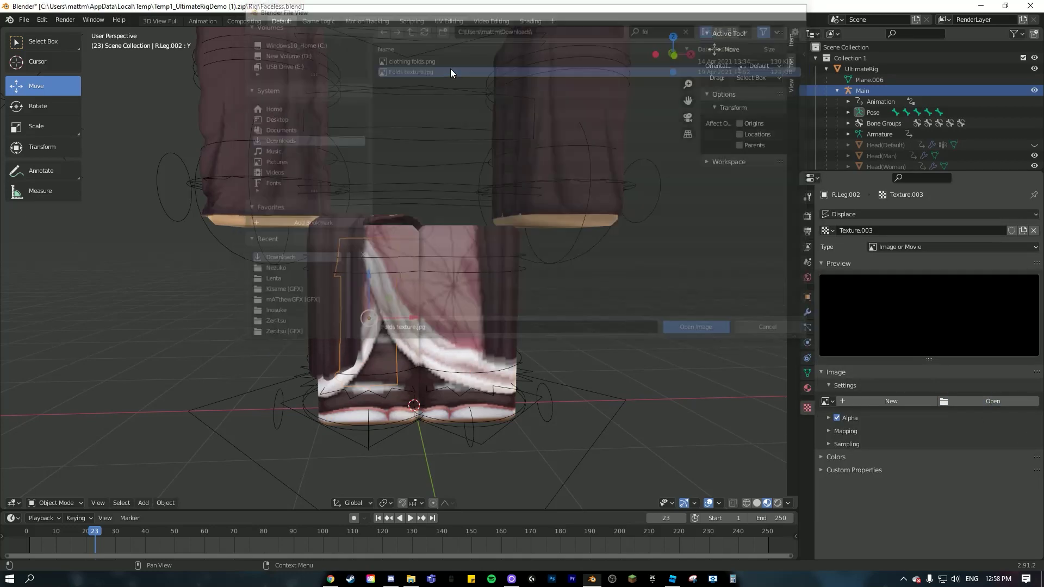
Set the white-trimmed piece's Displace coordinates to Object and its strength to 0.2
{"action": "left_click", "coordinate": [807, 312]}
{"action": "left_click", "coordinate": [927, 446]}
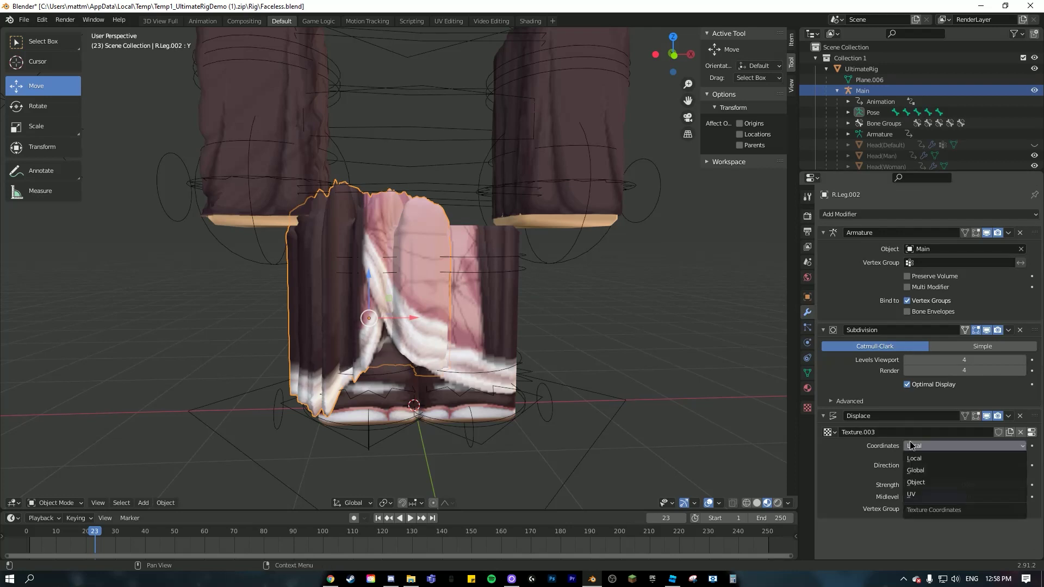
{"action": "left_click", "coordinate": [949, 496]}
{"action": "type", "text": "1.0"}
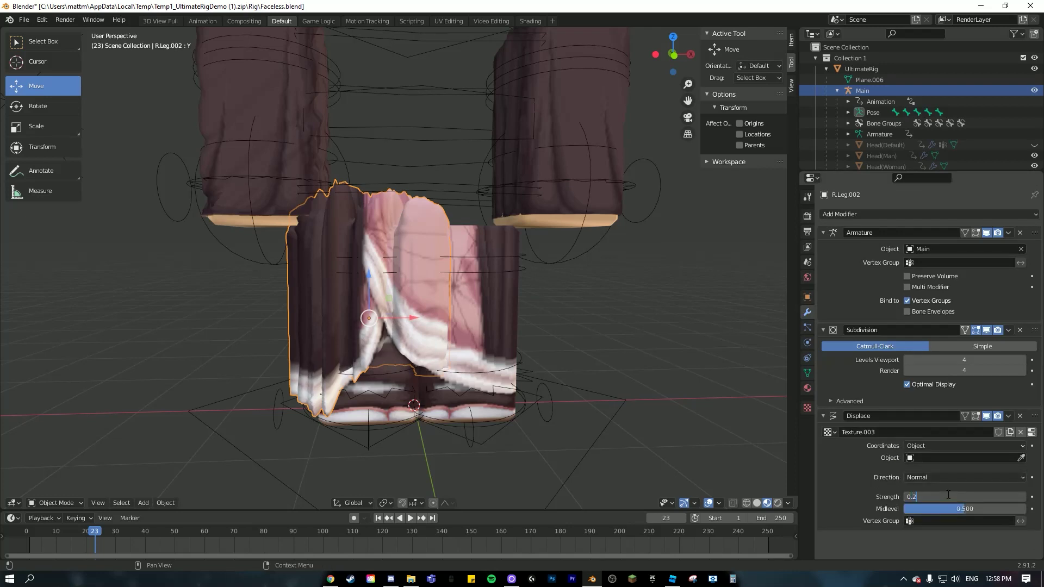
{"action": "key", "text": "Return"}
Try to flare the right arm's sleeve by scaling up its bottom faces in Edit Mode
{"action": "middle_click_drag", "start_coordinate": [550, 380], "coordinate": [256, 123]}
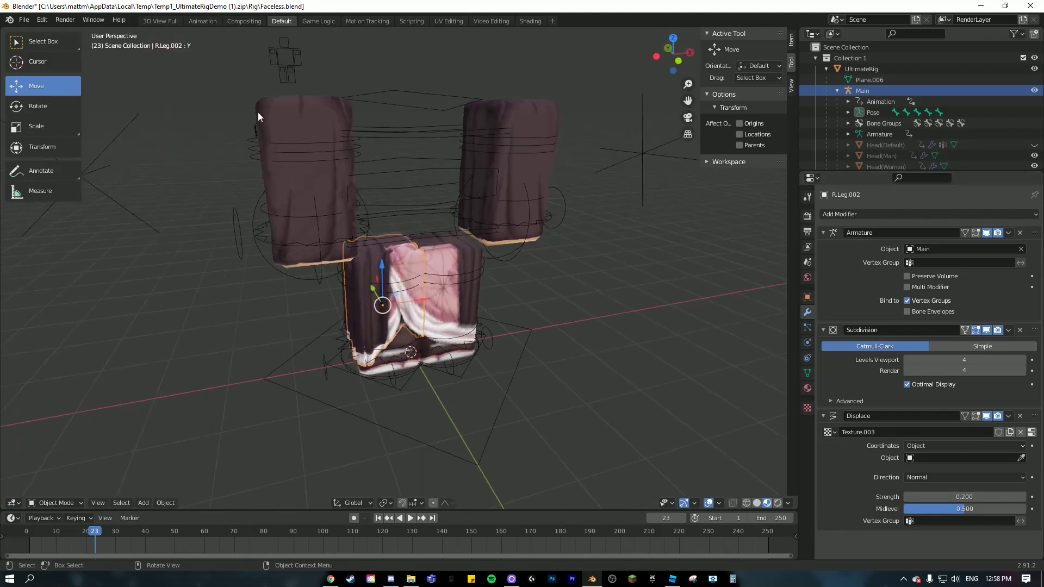
{"action": "left_click", "coordinate": [257, 123]}
{"action": "middle_click_drag", "start_coordinate": [411, 184], "coordinate": [506, 265]}
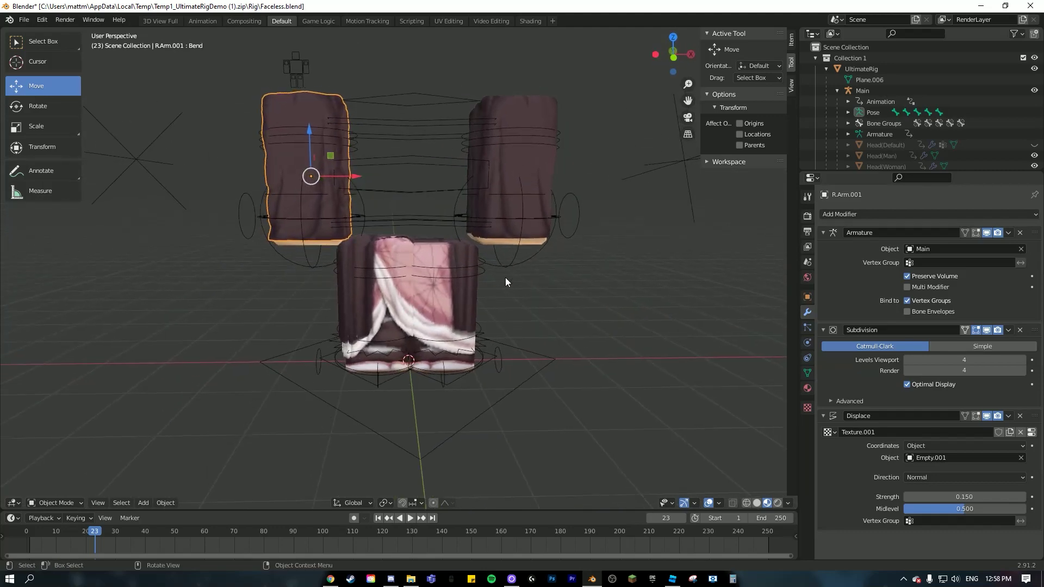
{"action": "key", "text": "Tab"}
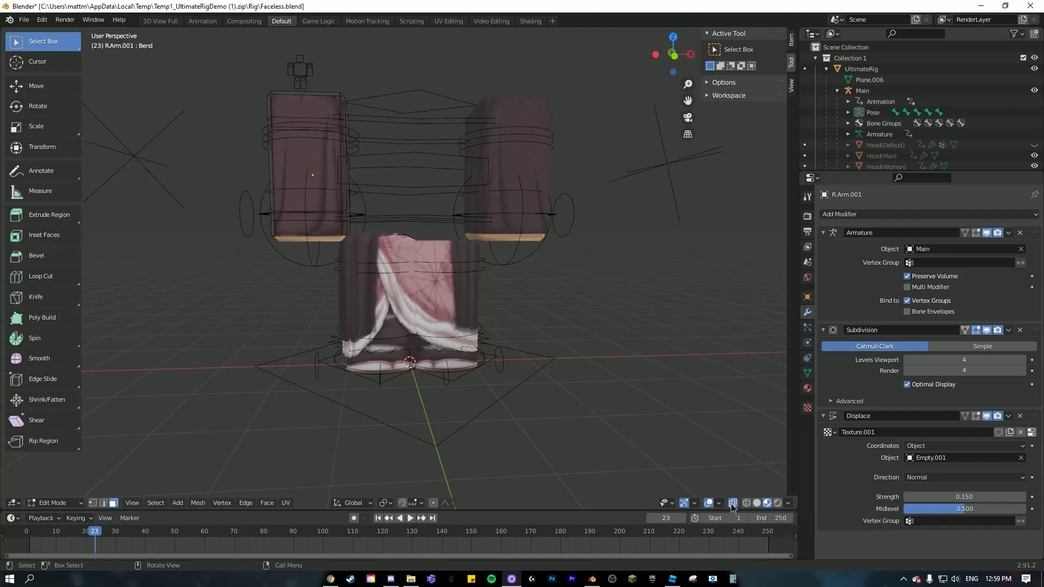
{"action": "middle_click_drag", "start_coordinate": [626, 283], "coordinate": [153, 247]}
{"action": "left_click_drag", "start_coordinate": [126, 194], "coordinate": [372, 225]}
{"action": "middle_click_drag", "start_coordinate": [372, 225], "coordinate": [413, 226]}
{"action": "key", "text": "s"}
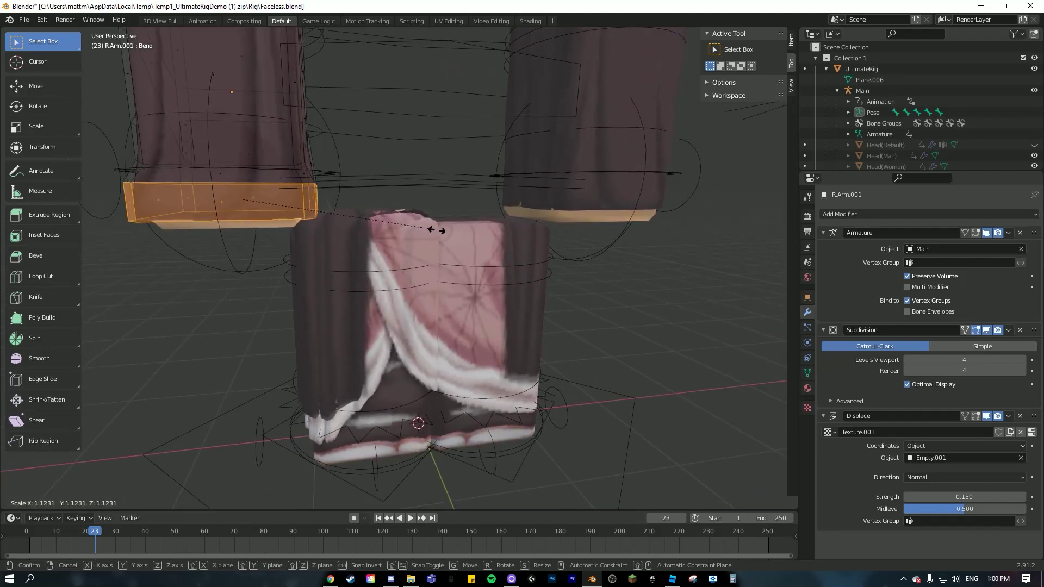
{"action": "left_click", "coordinate": [462, 232]}
{"action": "key", "text": "Tab"}
Try rescaling the right sleeve's bottom faces once more and return to Object Mode
{"action": "middle_click_drag", "start_coordinate": [348, 262], "coordinate": [274, 60]}
{"action": "key", "text": "Tab"}
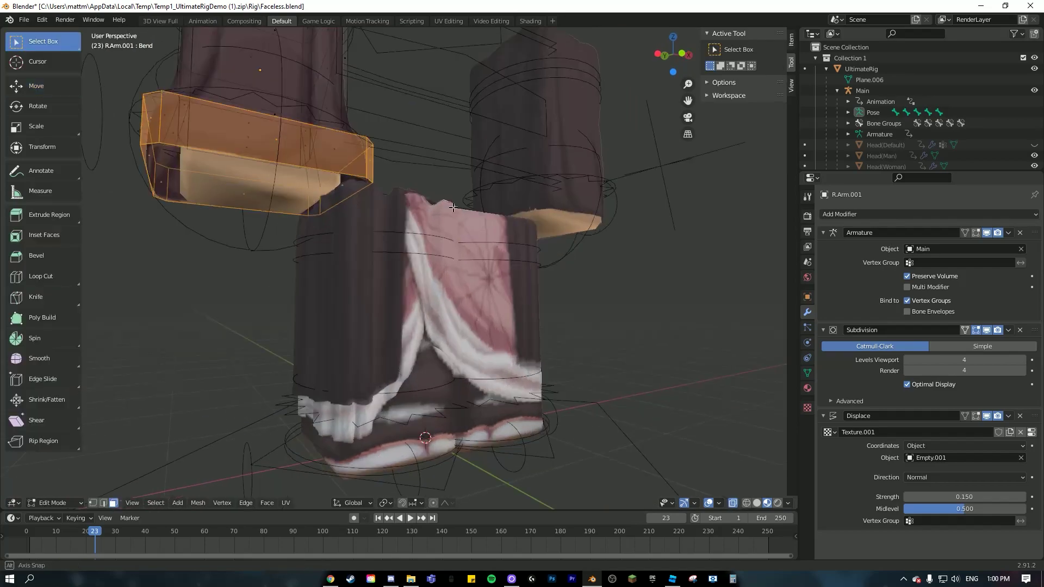
{"action": "middle_click_drag", "start_coordinate": [453, 208], "coordinate": [430, 207]}
{"action": "key", "text": "s"}
{"action": "left_click", "coordinate": [590, 235]}
{"action": "key", "text": "Tab"}
{"action": "middle_click_drag", "start_coordinate": [492, 232], "coordinate": [424, 256]}
{"action": "scroll", "coordinate": [416, 245], "scroll_direction": "down", "scroll_amount": 4}
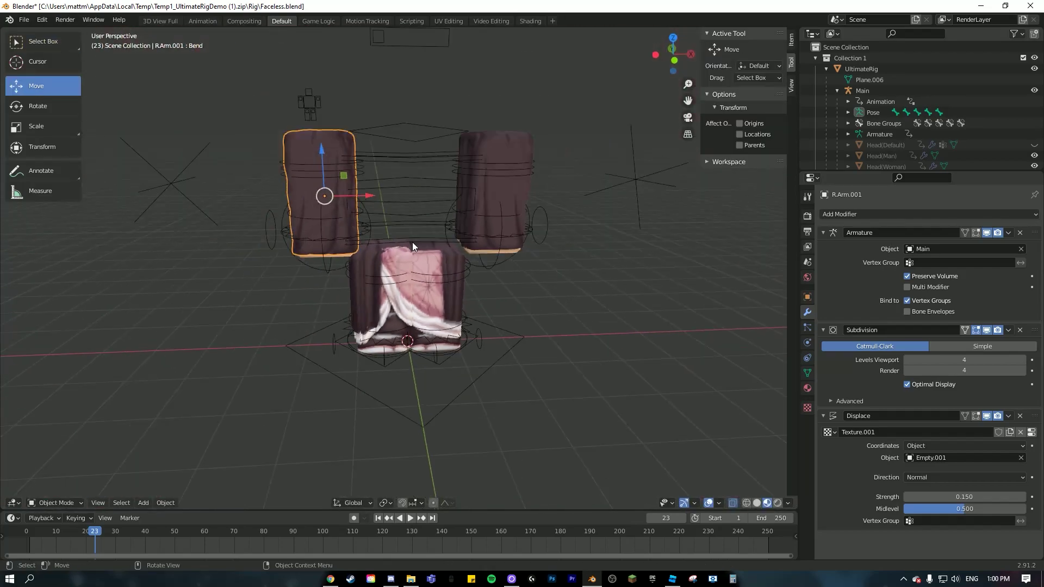
Add a plain axes empty and move it out beside the right leg, on its outer side
{"action": "left_click", "coordinate": [495, 174]}
{"action": "middle_click_drag", "start_coordinate": [495, 174], "coordinate": [482, 250]}
{"action": "scroll", "coordinate": [482, 249], "scroll_direction": "up", "scroll_amount": 5}
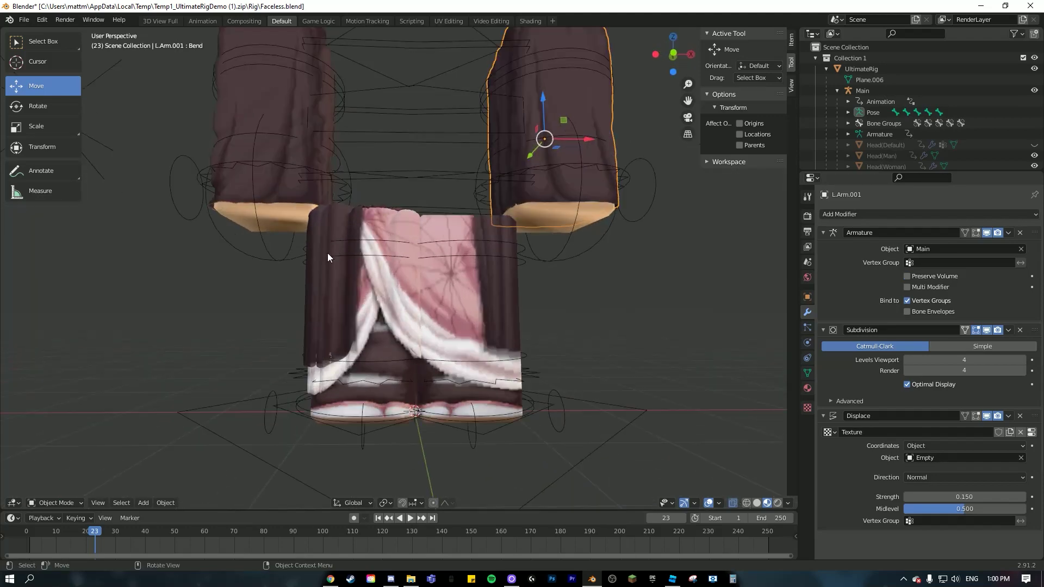
{"action": "left_click", "coordinate": [331, 250]}
{"action": "left_click", "coordinate": [308, 296]}
{"action": "middle_click_drag", "start_coordinate": [408, 284], "coordinate": [351, 276]}
{"action": "scroll", "coordinate": [428, 286], "scroll_direction": "up", "scroll_amount": 1}
{"action": "key", "text": "shift+a"}
{"action": "mouse_move", "coordinate": [352, 278]}
{"action": "left_click", "coordinate": [427, 278]}
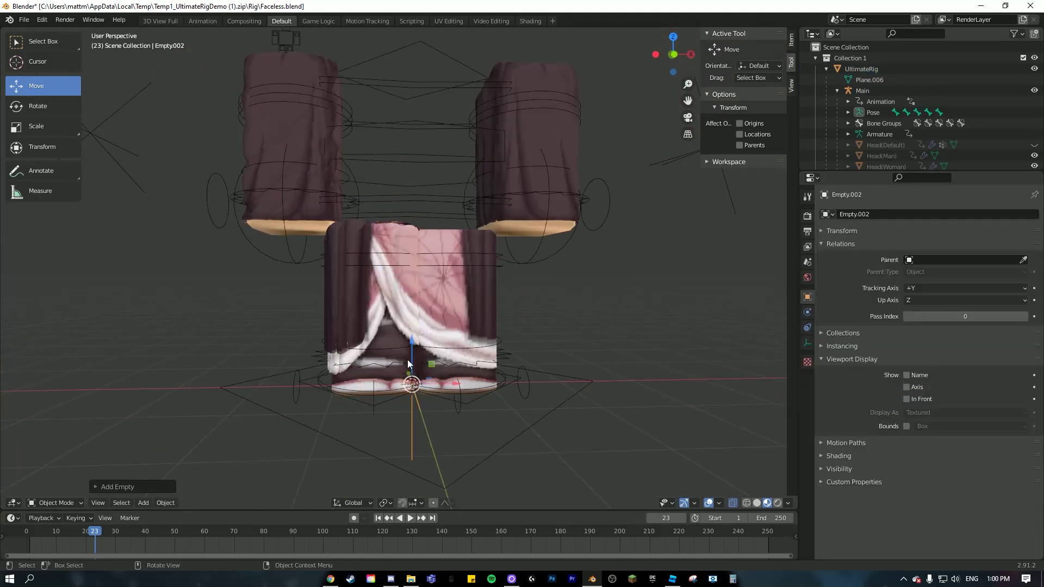
{"action": "left_click_drag", "start_coordinate": [433, 364], "coordinate": [195, 368]}
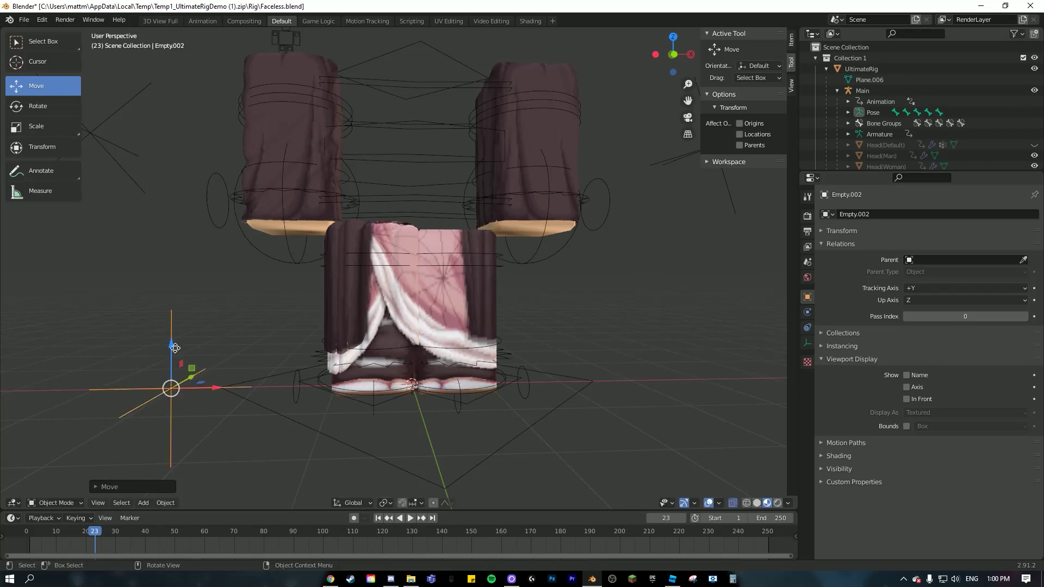
Assign the new empty as the dark coat piece's Displace object and rotate the empty to redirect the folds
{"action": "left_click", "coordinate": [324, 289]}
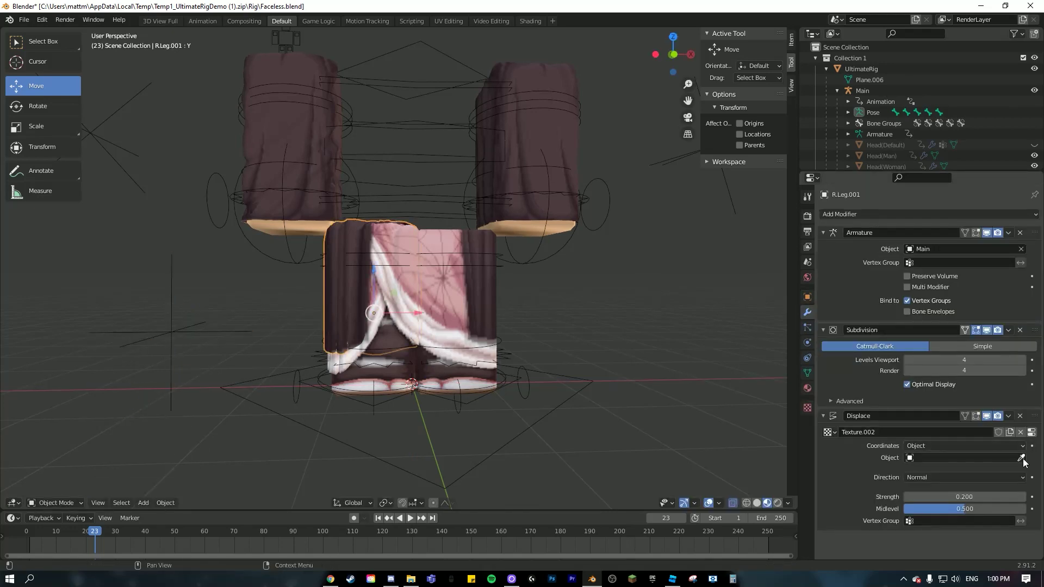
{"action": "left_click", "coordinate": [172, 296]}
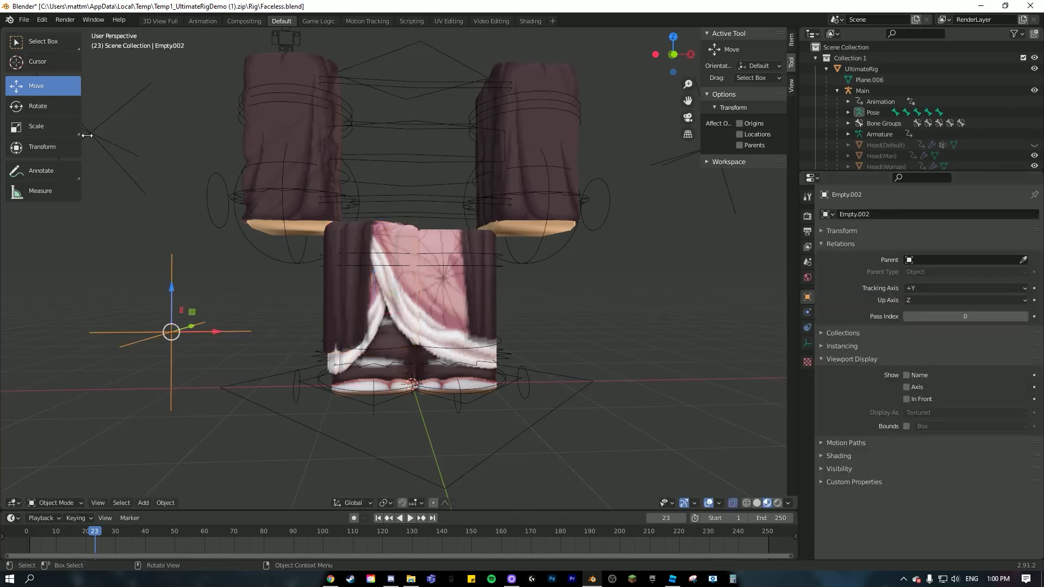
{"action": "left_click", "coordinate": [38, 106]}
{"action": "left_click_drag", "start_coordinate": [178, 295], "coordinate": [150, 383]}
Add another plain axes empty and move it between the first empty and the right leg
{"action": "left_click", "coordinate": [404, 312]}
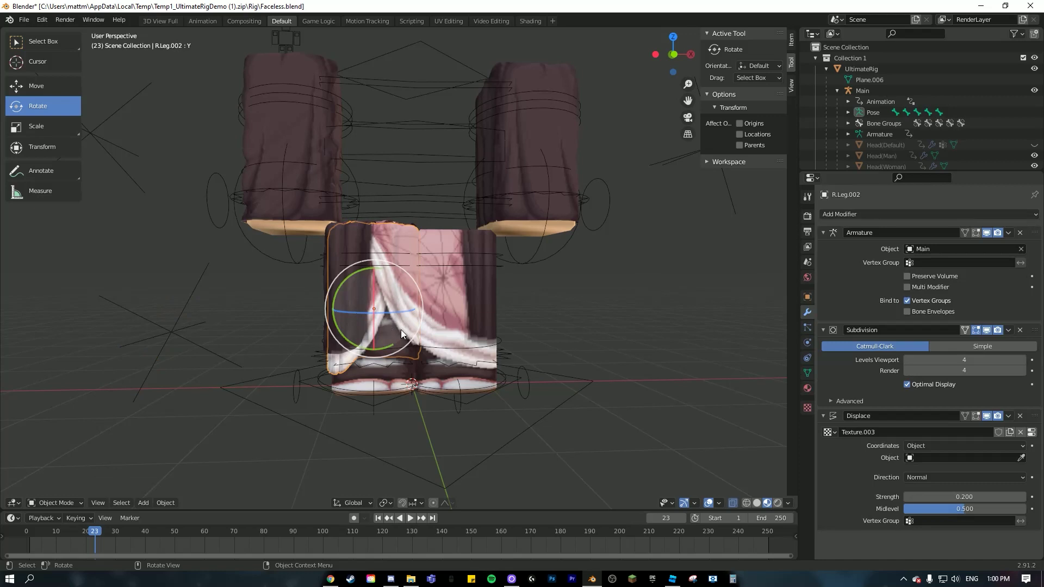
{"action": "key", "text": "shift+a"}
{"action": "mouse_move", "coordinate": [343, 349]}
{"action": "left_click", "coordinate": [385, 353]}
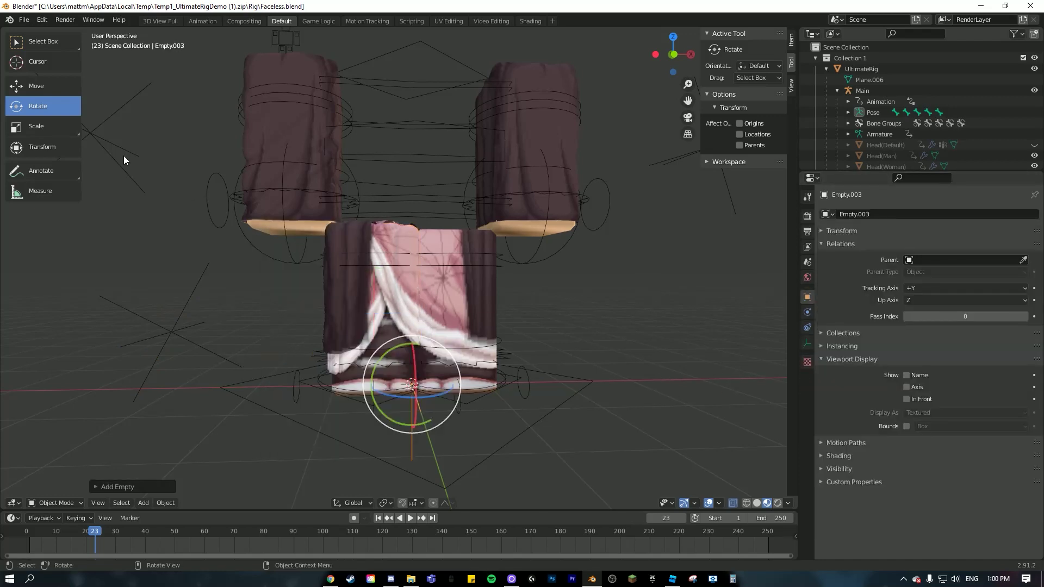
{"action": "left_click", "coordinate": [41, 89]}
{"action": "left_click_drag", "start_coordinate": [394, 387], "coordinate": [279, 324]}
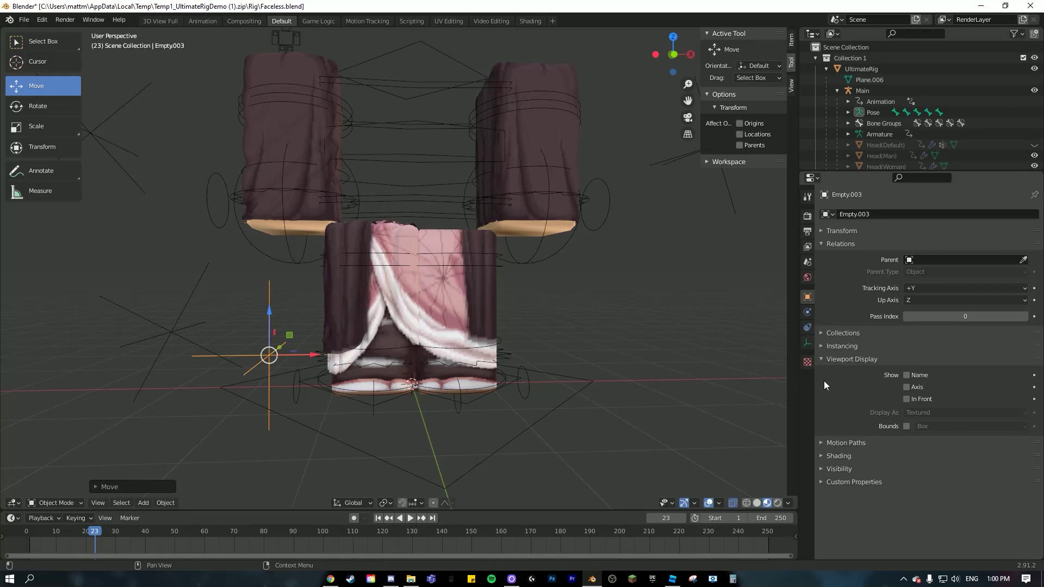
Link the second empty as the white-trimmed piece's Displace object and rotate it to adjust that piece's folds
{"action": "left_click", "coordinate": [399, 292]}
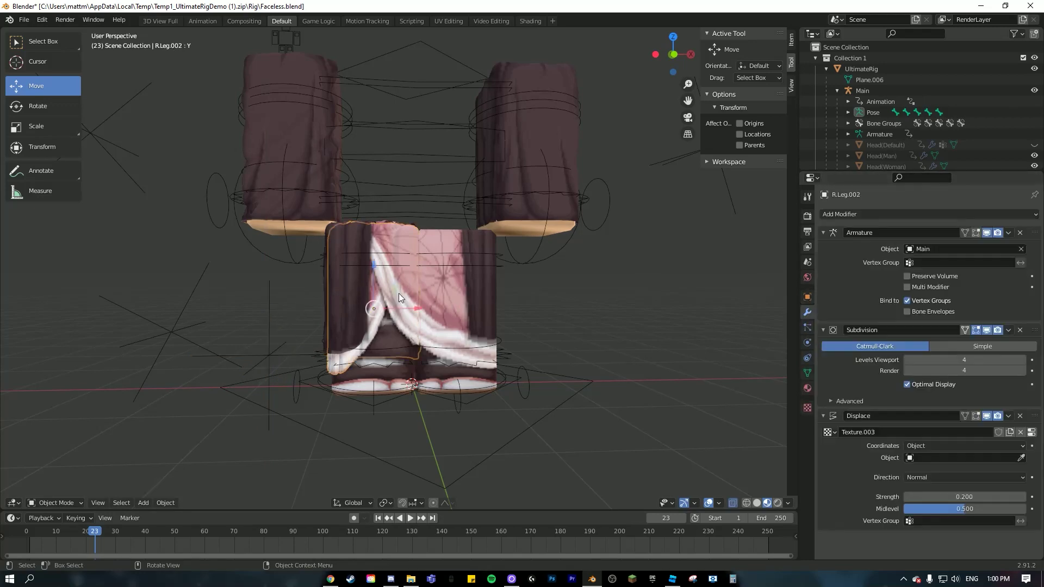
{"action": "left_click", "coordinate": [268, 314]}
{"action": "left_click", "coordinate": [58, 111]}
{"action": "mouse_move", "coordinate": [258, 329]}
{"action": "left_mouse_down"}
{"action": "mouse_move", "coordinate": [285, 351]}
{"action": "mouse_move", "coordinate": [286, 321]}
{"action": "mouse_move", "coordinate": [308, 338]}
{"action": "mouse_move", "coordinate": [244, 339]}
{"action": "mouse_move", "coordinate": [261, 334]}
{"action": "left_mouse_up"}
{"action": "middle_click_drag", "start_coordinate": [263, 336], "coordinate": [318, 306]}
{"action": "middle_click_drag", "start_coordinate": [193, 409], "coordinate": [435, 326]}
{"action": "scroll", "coordinate": [317, 266], "scroll_direction": "up", "scroll_amount": 2}
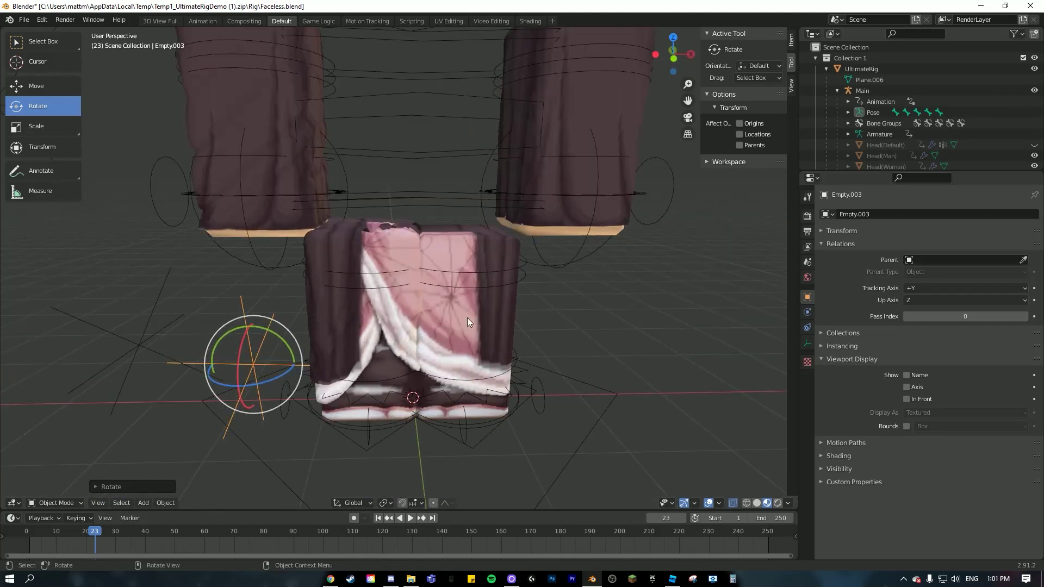
Hide the right leg's dark coat piece and the clothing layer beneath it
{"action": "left_click", "coordinate": [509, 312]}
{"action": "left_click", "coordinate": [304, 307]}
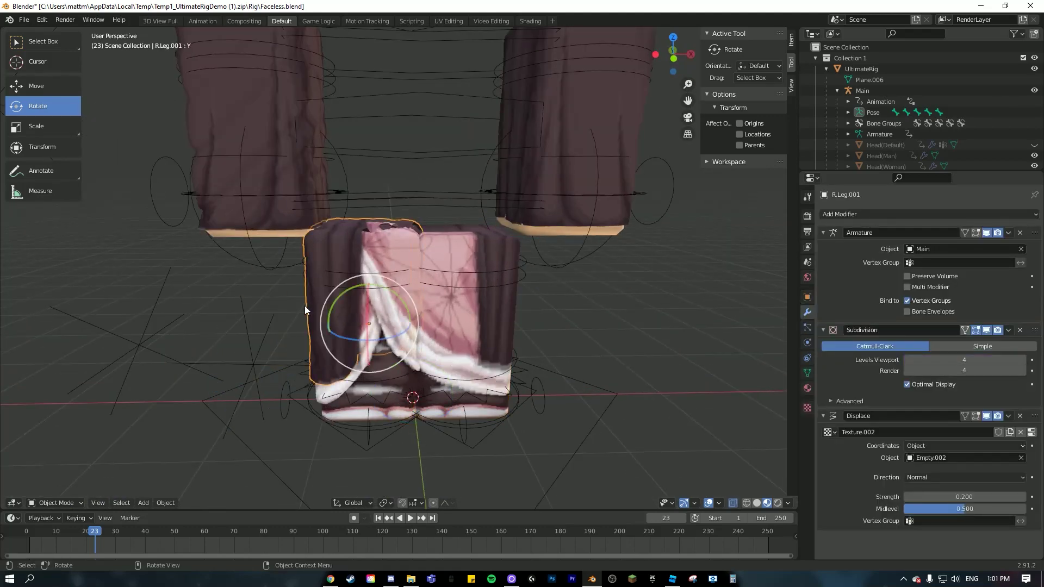
{"action": "key", "text": "h"}
{"action": "left_click", "coordinate": [322, 307]}
{"action": "key", "text": "h"}
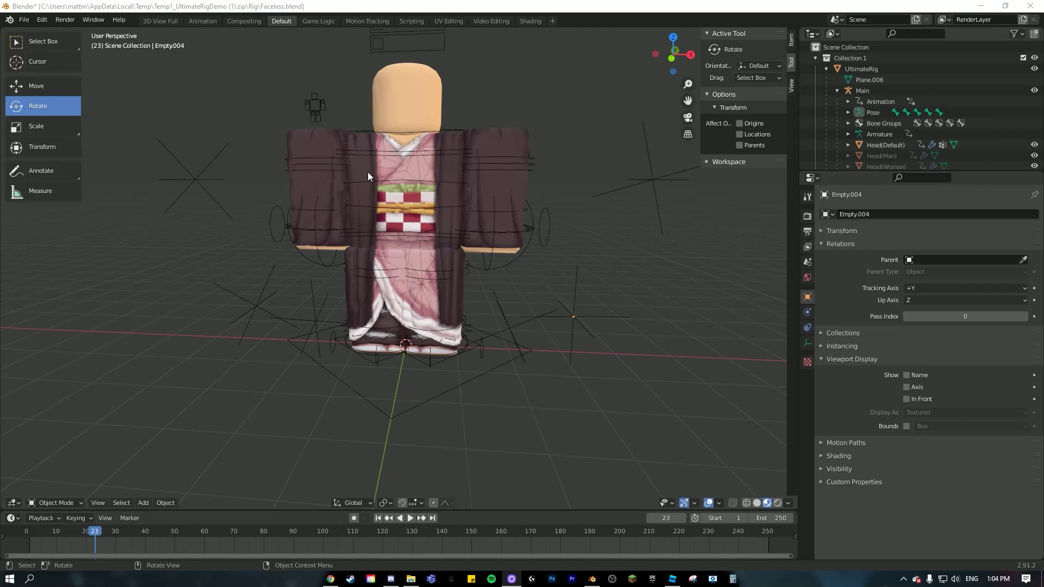
Hide the character's default head to clear the view of the torso's neck area
{"action": "middle_click_drag", "start_coordinate": [307, 126], "coordinate": [318, 188]}
{"action": "left_click", "coordinate": [408, 86]}
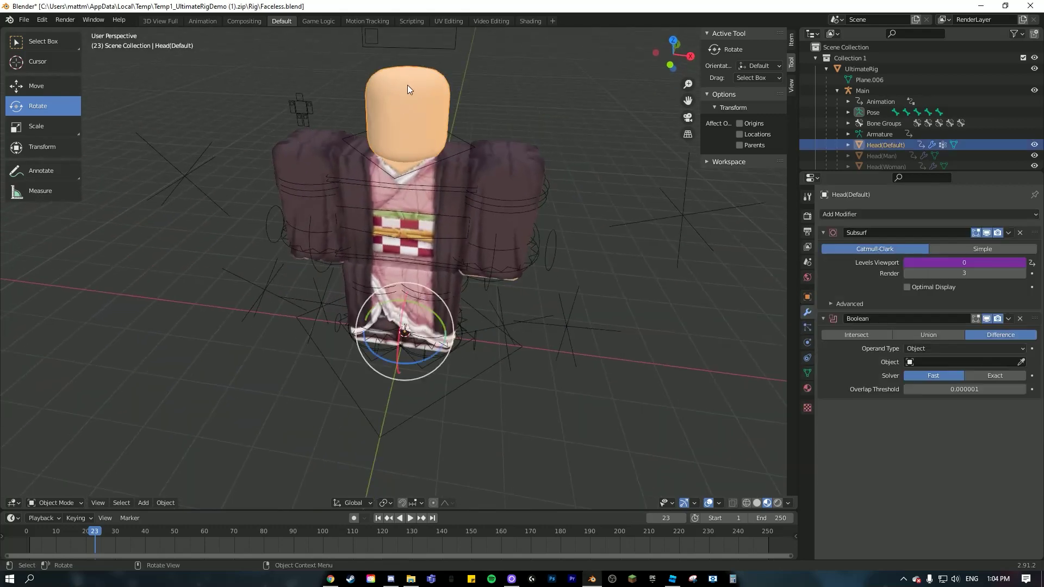
{"action": "key", "text": "h"}
{"action": "middle_click_drag", "start_coordinate": [403, 100], "coordinate": [430, 135]}
{"action": "scroll", "coordinate": [416, 115], "scroll_direction": "up", "scroll_amount": 3}
Duplicate the torso, set the copy's origin to its geometry, and scale the copy up to about 1.06
{"action": "left_click", "coordinate": [416, 112]}
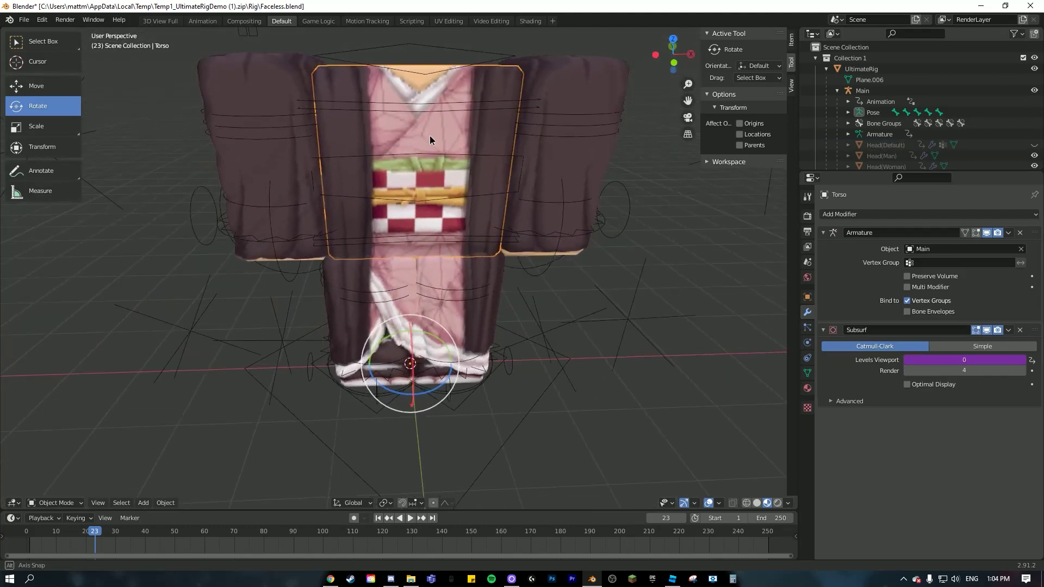
{"action": "key", "text": "shift+d"}
{"action": "right_click", "coordinate": [426, 128]}
{"action": "right_click", "coordinate": [425, 130]}
{"action": "mouse_move", "coordinate": [429, 140]}
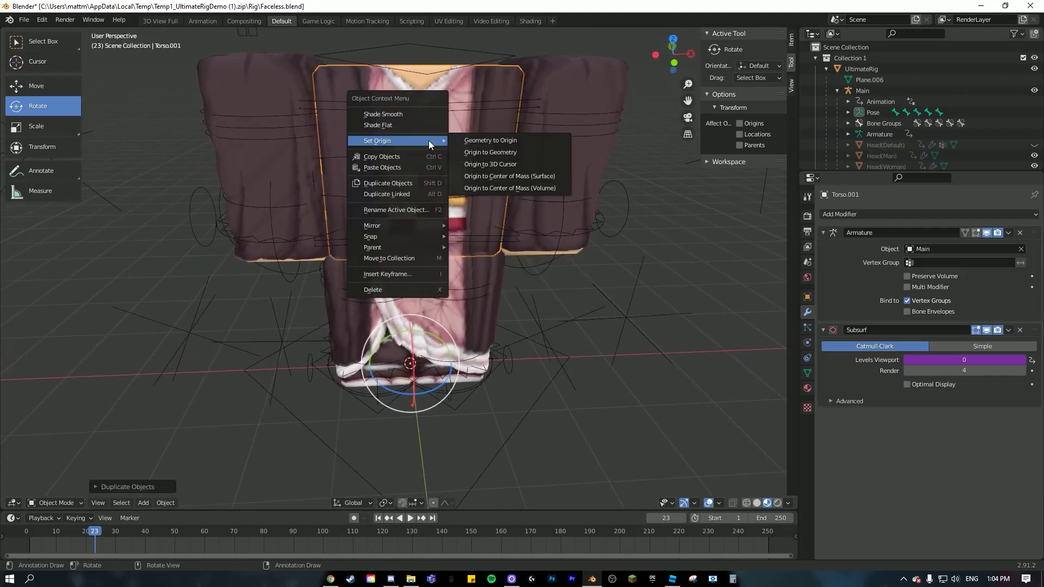
{"action": "left_click", "coordinate": [480, 153]}
{"action": "key", "text": "s"}
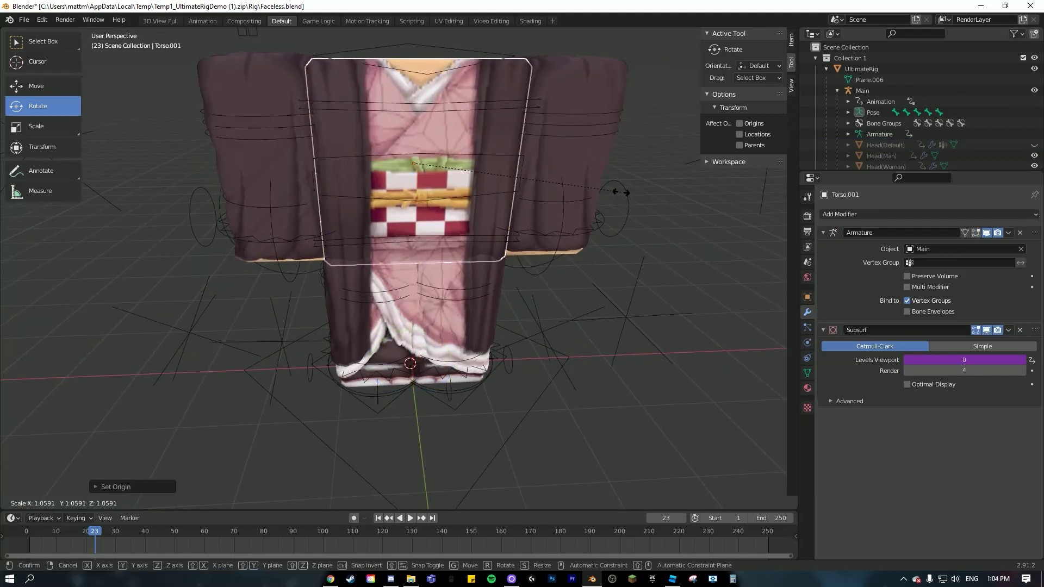
{"action": "left_click", "coordinate": [620, 192]}
Knife a closed cut around the skin-coloured neck area on the torso copy, along the inner edge of the white collar
{"action": "middle_click_drag", "start_coordinate": [474, 181], "coordinate": [467, 245]}
{"action": "key", "text": "Tab"}
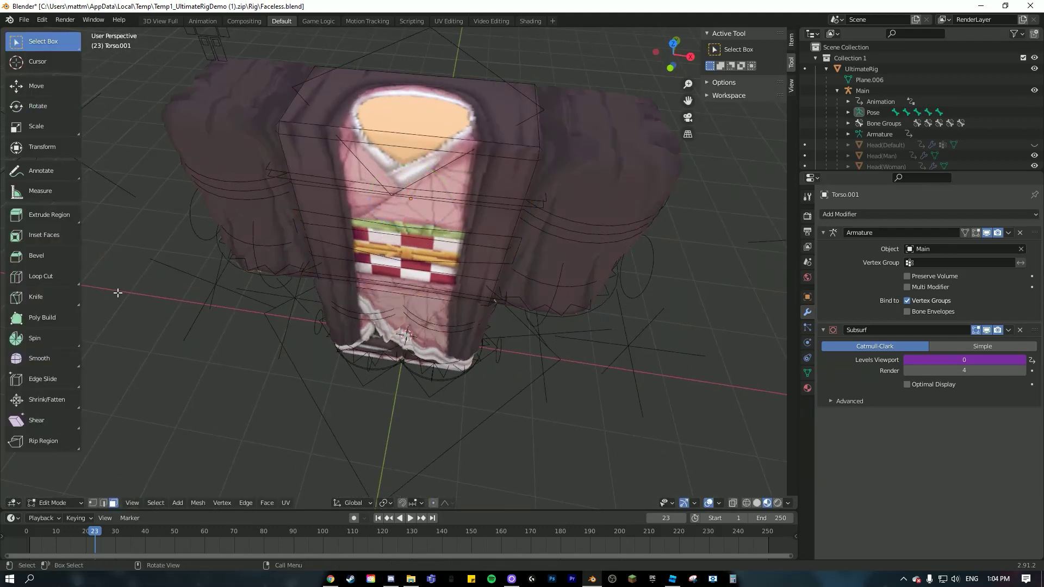
{"action": "left_click", "coordinate": [38, 301]}
{"action": "middle_click_drag", "start_coordinate": [342, 326], "coordinate": [359, 168]}
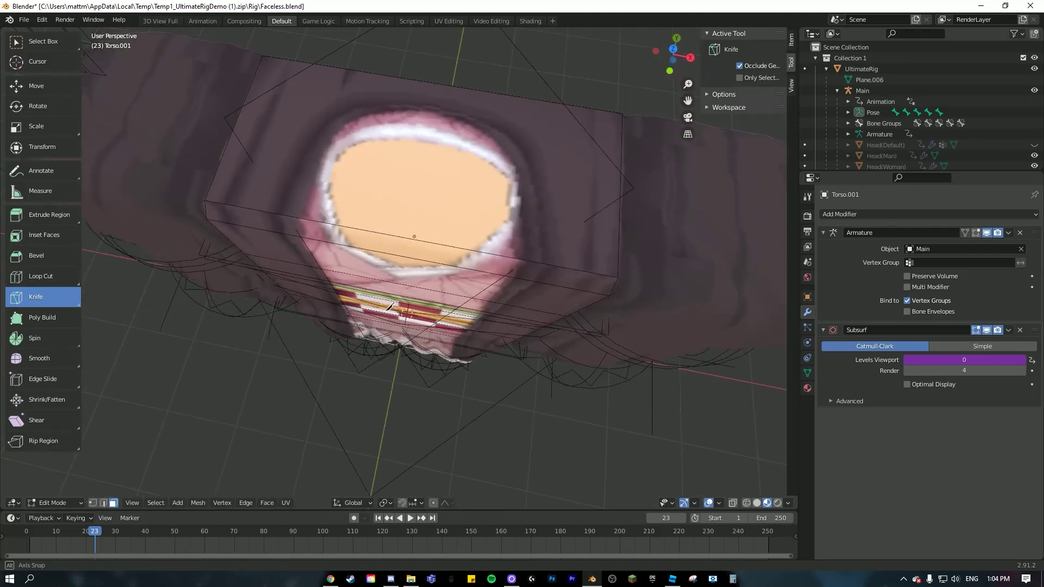
{"action": "left_click", "coordinate": [347, 160]}
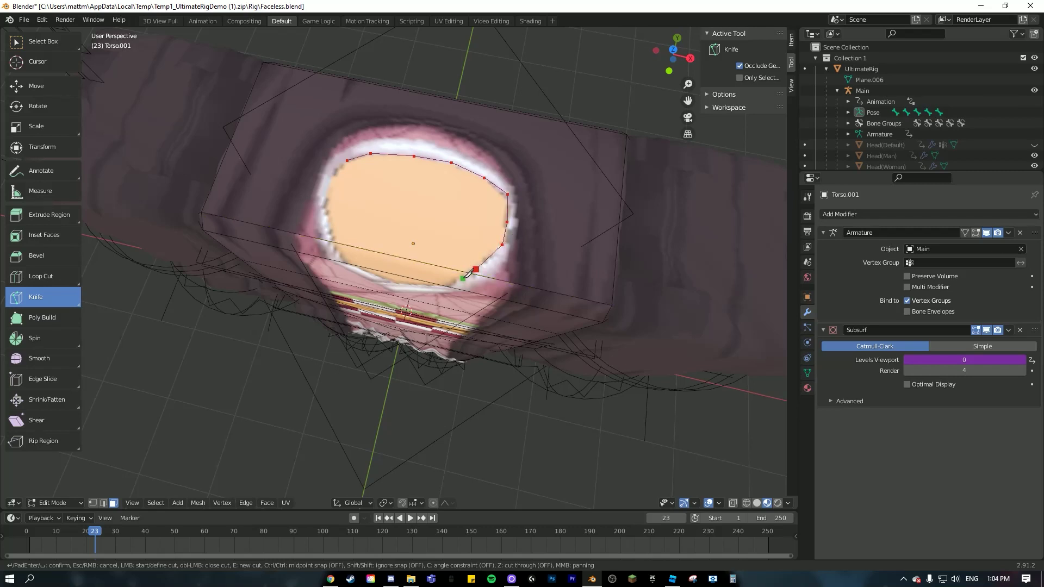
{"action": "middle_click_drag", "start_coordinate": [456, 251], "coordinate": [452, 231]}
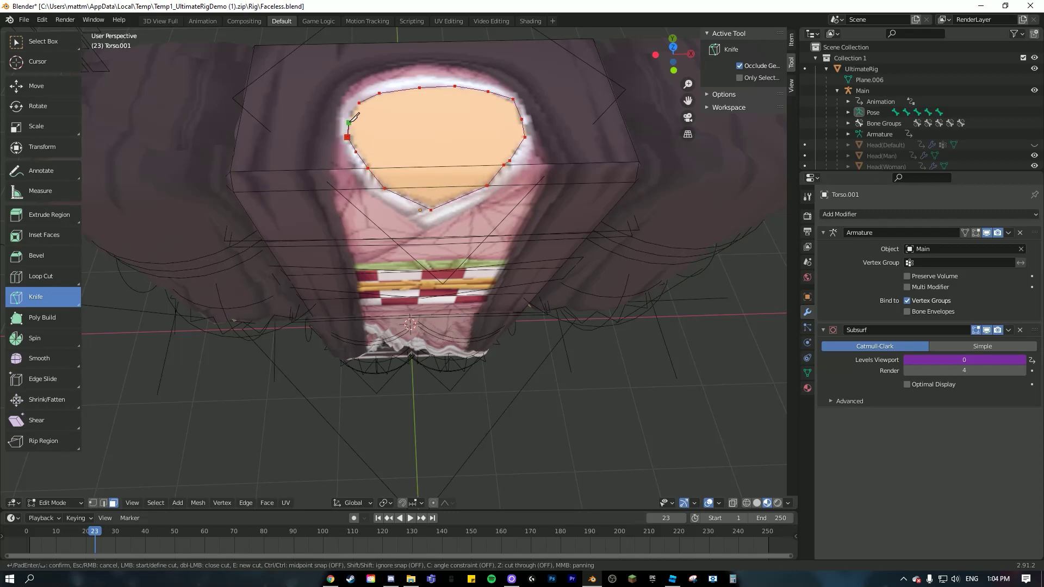
{"action": "key", "text": "Return"}
Delete the skin-coloured faces inside the collar cut to open a neck hole in the torso copy
{"action": "middle_click_drag", "start_coordinate": [395, 208], "coordinate": [357, 105]}
{"action": "left_click", "coordinate": [39, 49]}
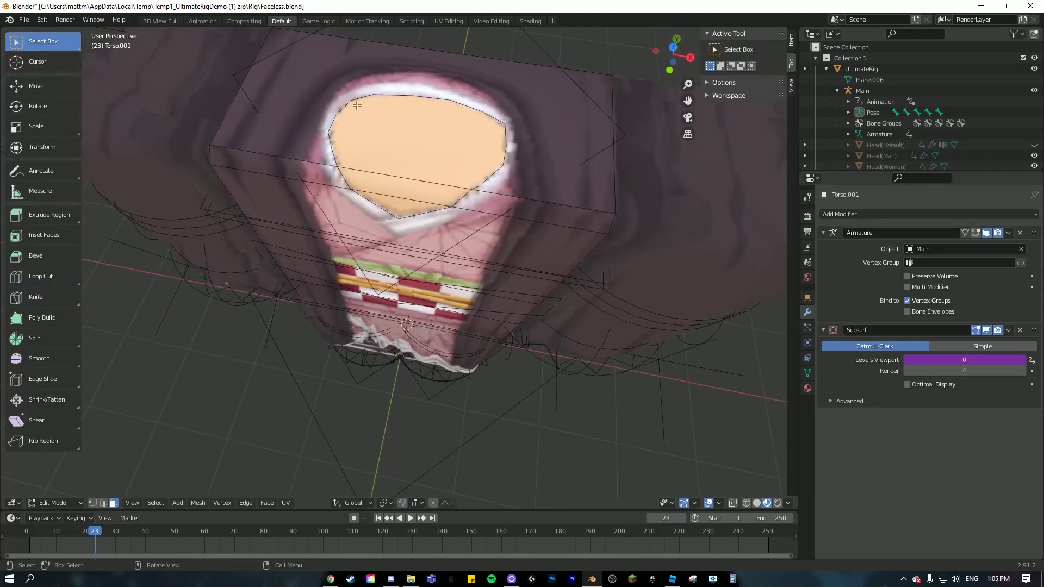
{"action": "left_click", "coordinate": [385, 132]}
{"action": "left_click", "coordinate": [399, 186], "text": "shift"}
{"action": "left_click", "coordinate": [389, 204], "text": "shift"}
{"action": "middle_click_drag", "start_coordinate": [414, 267], "coordinate": [629, 126]}
{"action": "key", "text": "x"}
{"action": "left_click", "coordinate": [420, 234]}
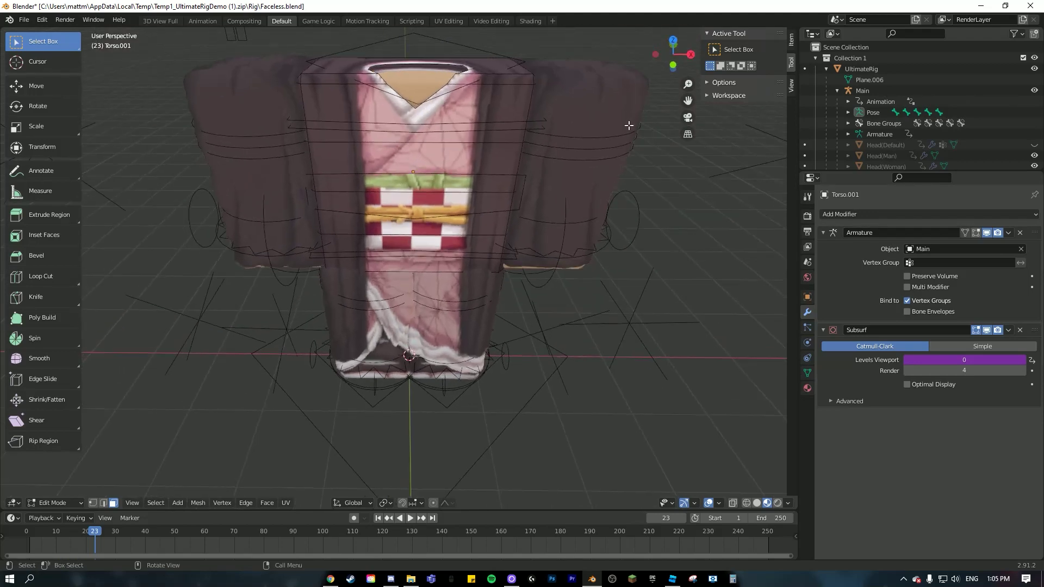
{"action": "left_click_drag", "start_coordinate": [690, 100], "coordinate": [647, 168]}
{"action": "key", "text": "Tab"}
Duplicate the cut torso layer, set the copy's origin to its geometry, and scale it up slightly
{"action": "middle_click_drag", "start_coordinate": [324, 161], "coordinate": [389, 148]}
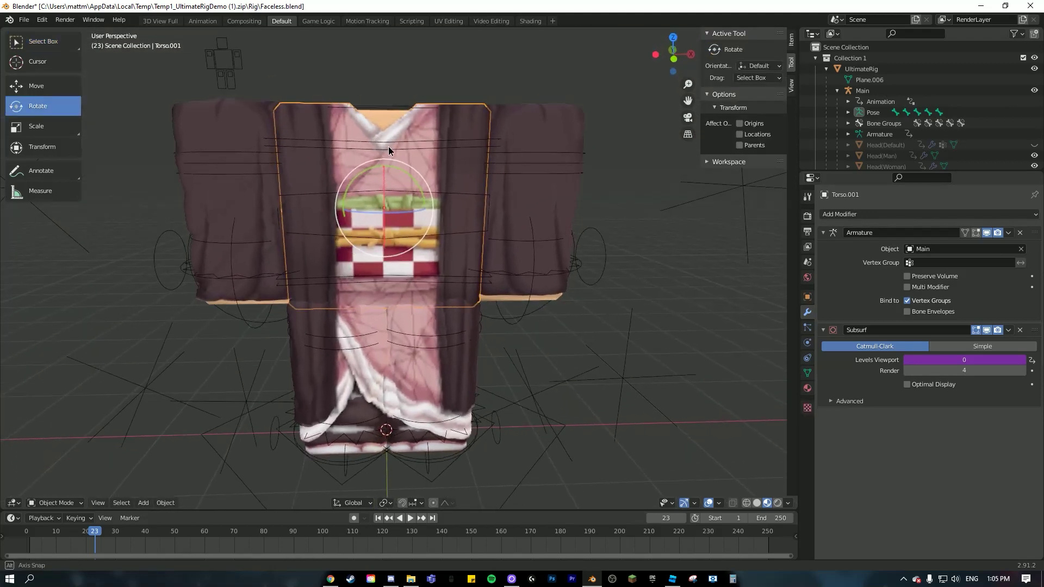
{"action": "right_click", "coordinate": [452, 165]}
{"action": "mouse_move", "coordinate": [452, 168]}
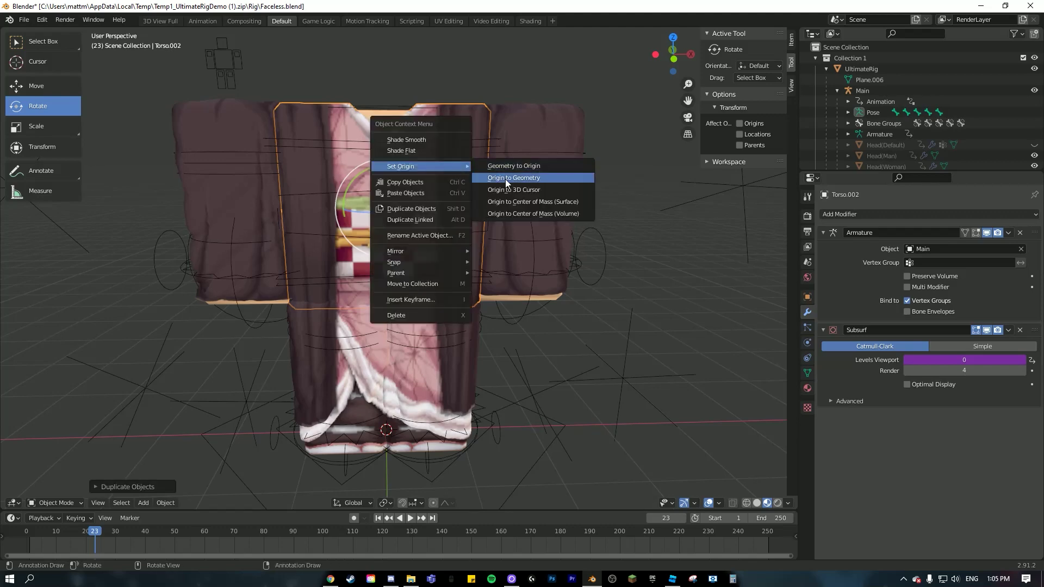
{"action": "left_click", "coordinate": [615, 210]}
Knife the outer torso layer around the back of the collar and down one side of the pink kimono front
{"action": "middle_click_drag", "start_coordinate": [521, 210], "coordinate": [457, 265]}
{"action": "key", "text": "Tab"}
{"action": "left_click", "coordinate": [36, 296]}
{"action": "scroll", "coordinate": [451, 261], "scroll_direction": "up", "scroll_amount": 5}
{"action": "left_click", "coordinate": [326, 99]}
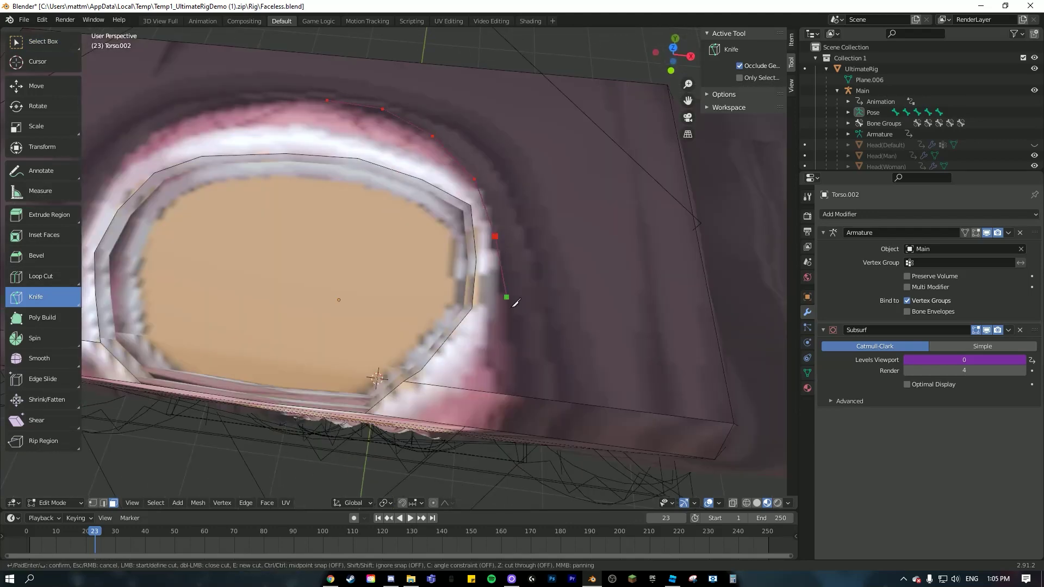
{"action": "middle_click_drag", "start_coordinate": [519, 387], "coordinate": [517, 262]}
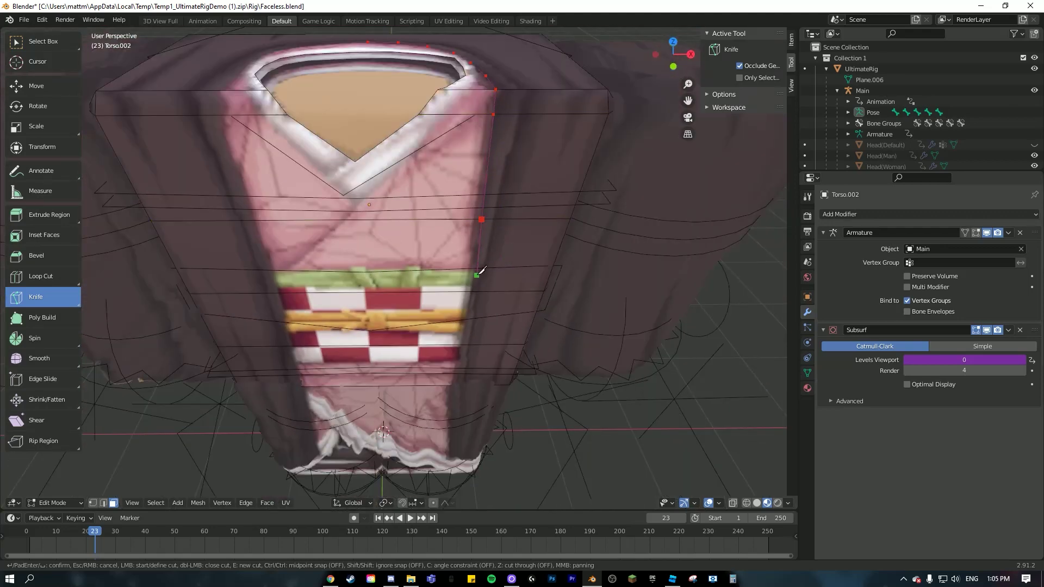
{"action": "left_click", "coordinate": [477, 290]}
{"action": "middle_click_drag", "start_coordinate": [477, 290], "coordinate": [486, 229]}
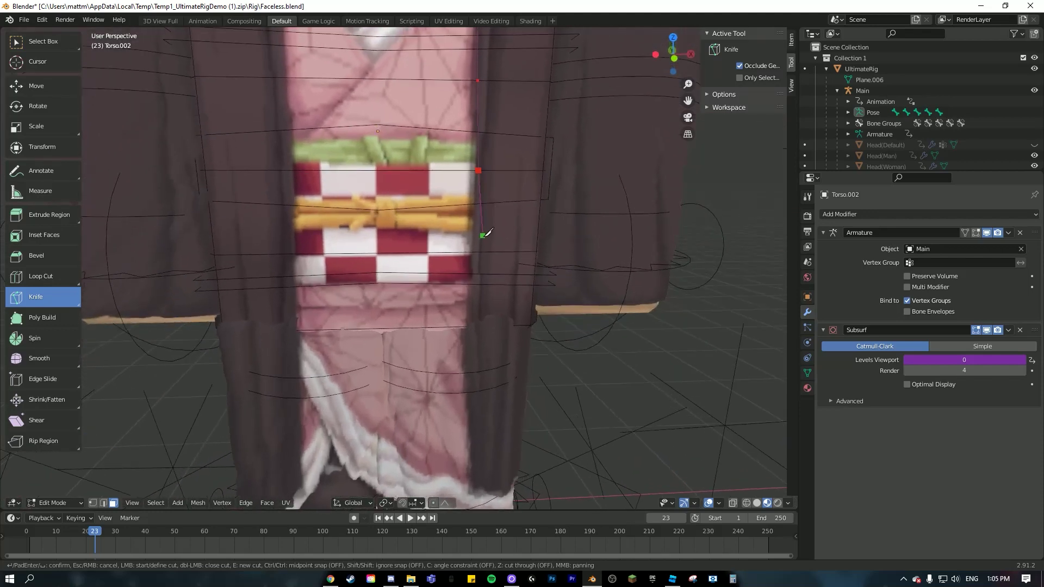
Continue the knife cut along the kimono's lower edge and up its other side, closing the loop behind the collar
{"action": "left_click", "coordinate": [467, 326]}
{"action": "left_click", "coordinate": [290, 170]}
{"action": "middle_click_drag", "start_coordinate": [293, 168], "coordinate": [309, 197]}
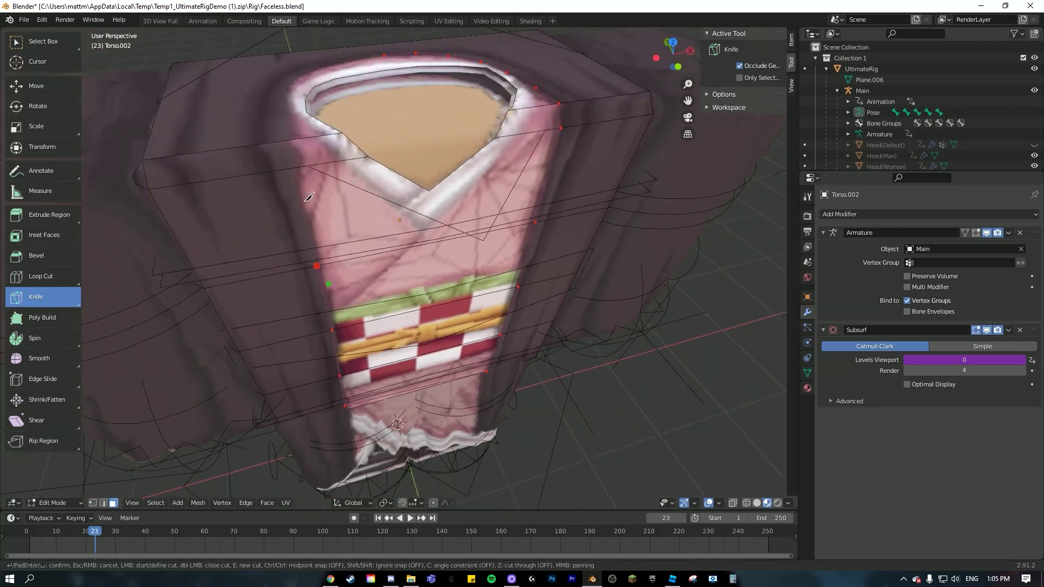
{"action": "middle_click_drag", "start_coordinate": [295, 133], "coordinate": [298, 203]}
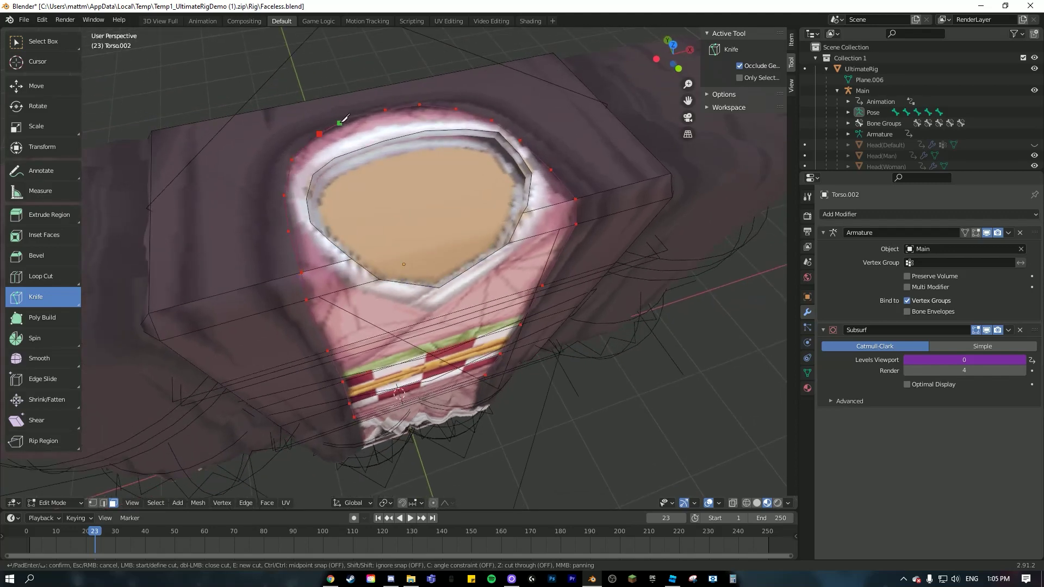
{"action": "key", "text": "Return"}
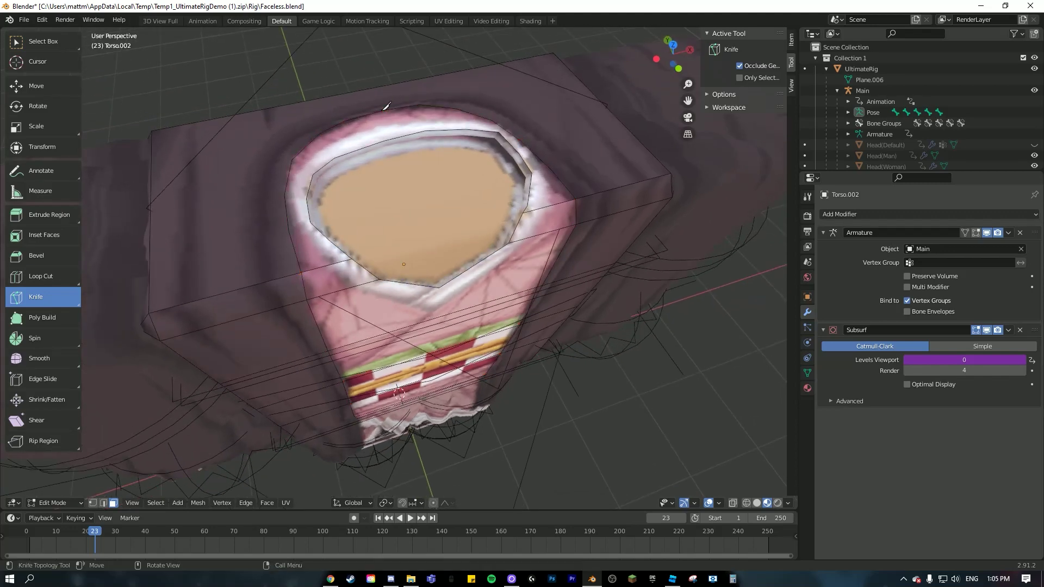
Delete the collar, kimono and belt faces inside the cut, leaving only the dark coat on the outer torso layer
{"action": "left_click", "coordinate": [54, 44]}
{"action": "middle_click_drag", "start_coordinate": [294, 179], "coordinate": [308, 136]}
{"action": "middle_click_drag", "start_coordinate": [482, 180], "coordinate": [467, 78]}
{"action": "left_click", "coordinate": [445, 104], "text": "shift"}
{"action": "left_click", "coordinate": [266, 53], "text": "shift"}
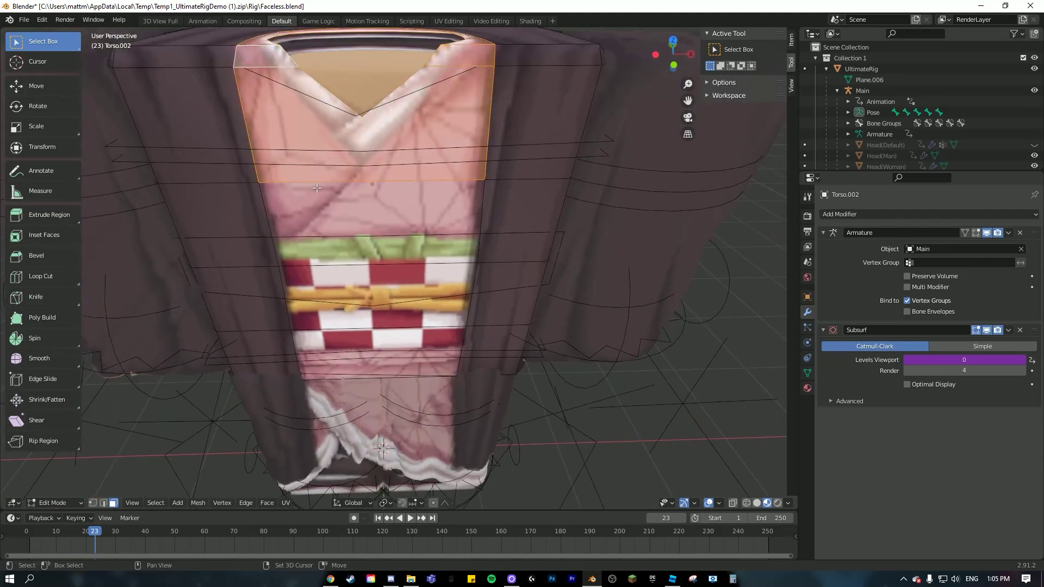
{"action": "left_click", "coordinate": [337, 223], "text": "shift"}
{"action": "left_click", "coordinate": [349, 279], "text": "shift"}
{"action": "mouse_move", "coordinate": [375, 296]}
{"action": "middle_mouse_down"}
{"action": "mouse_move", "coordinate": [390, 254]}
{"action": "mouse_move", "coordinate": [390, 293]}
{"action": "middle_mouse_up"}
{"action": "left_click", "coordinate": [390, 294], "text": "shift"}
{"action": "key", "text": "x"}
{"action": "left_click", "coordinate": [396, 299]}
{"action": "left_click", "coordinate": [332, 326]}
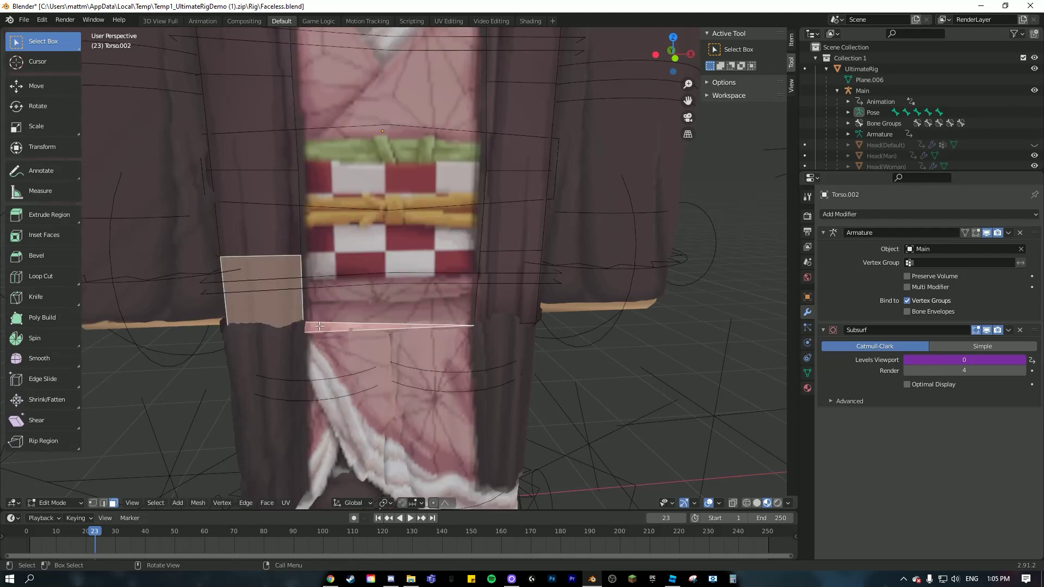
Move the dark coat piece forward, clear of the body, to expose its underside
{"action": "key", "text": "Tab"}
{"action": "scroll", "coordinate": [340, 308], "scroll_direction": "down", "scroll_amount": 5}
{"action": "middle_click_drag", "start_coordinate": [401, 293], "coordinate": [378, 259]}
{"action": "left_click", "coordinate": [77, 85]}
{"action": "middle_click_drag", "start_coordinate": [348, 169], "coordinate": [430, 202]}
{"action": "left_click_drag", "start_coordinate": [408, 207], "coordinate": [531, 251]}
{"action": "middle_click_drag", "start_coordinate": [531, 251], "coordinate": [458, 318]}
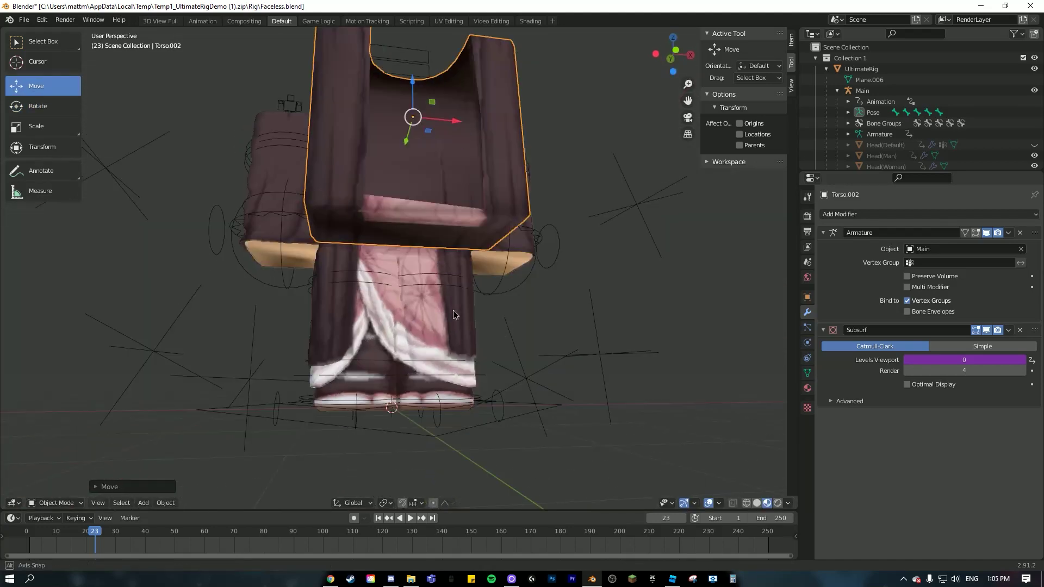
Delete the bottom face of the dark coat piece so its underside is open
{"action": "middle_click_drag", "start_coordinate": [449, 201], "coordinate": [442, 245]}
{"action": "key", "text": "Tab"}
{"action": "scroll", "coordinate": [320, 194], "scroll_direction": "up", "scroll_amount": 1}
{"action": "left_click", "coordinate": [315, 200]}
{"action": "key", "text": "x"}
{"action": "left_click", "coordinate": [334, 198]}
{"action": "middle_click_drag", "start_coordinate": [403, 207], "coordinate": [340, 200]}
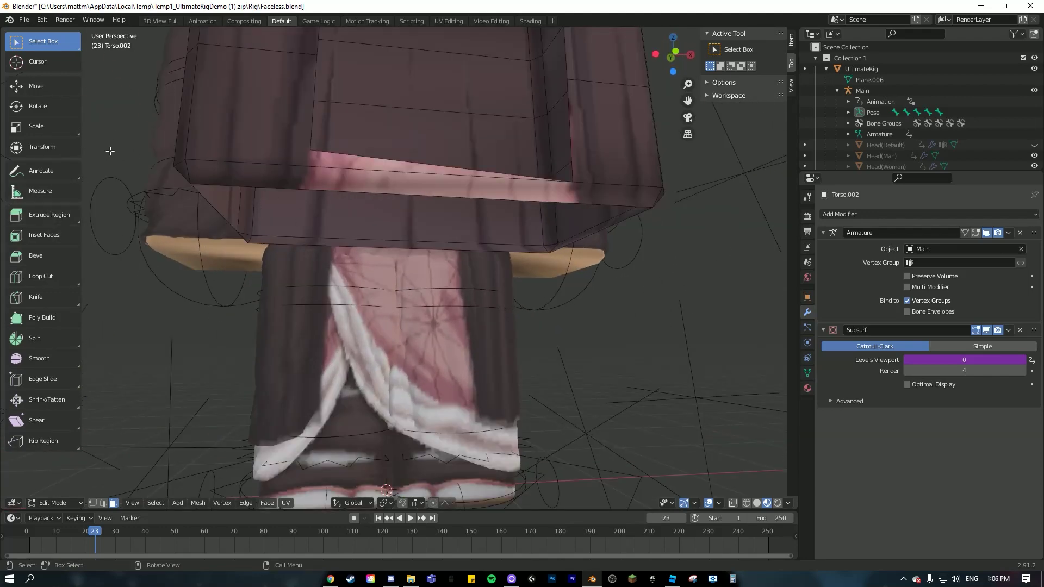
Knife both ends of the leftover pink strip along the coat's front lower edge, separating it from the dark panels
{"action": "left_click", "coordinate": [43, 297]}
{"action": "scroll", "coordinate": [319, 163], "scroll_direction": "up", "scroll_amount": 3}
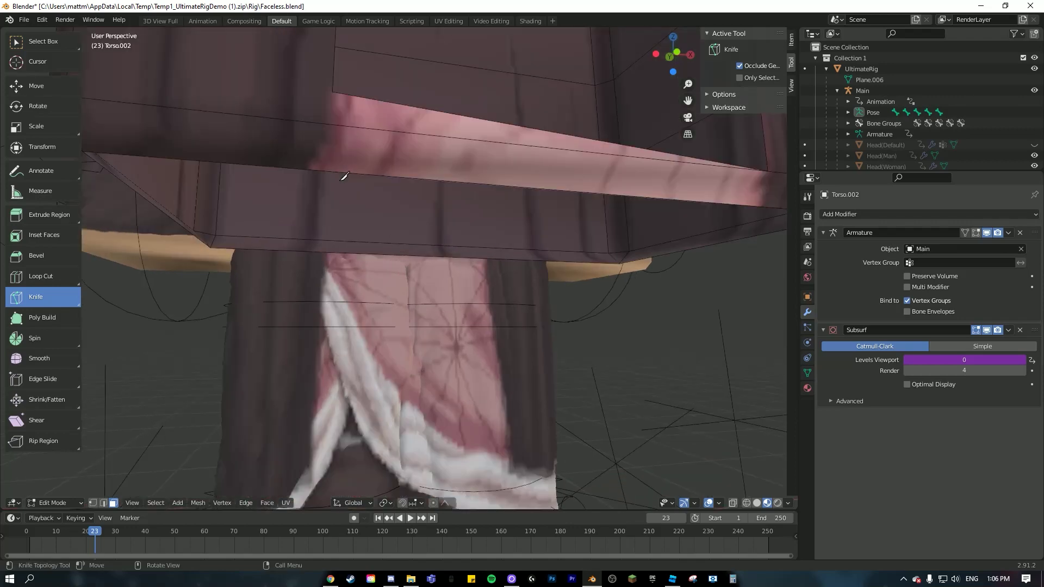
{"action": "left_click", "coordinate": [332, 92]}
{"action": "left_click", "coordinate": [328, 125]}
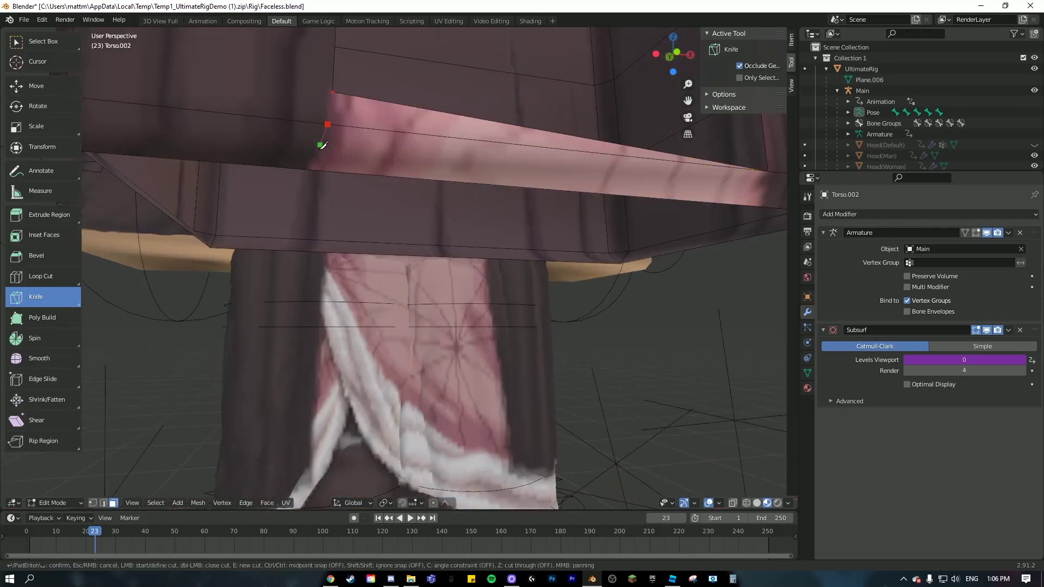
{"action": "left_click", "coordinate": [308, 171]}
{"action": "mouse_move", "coordinate": [439, 180]}
{"action": "middle_mouse_down"}
{"action": "mouse_move", "coordinate": [398, 177]}
{"action": "mouse_move", "coordinate": [446, 184]}
{"action": "middle_mouse_up"}
{"action": "left_click", "coordinate": [450, 186]}
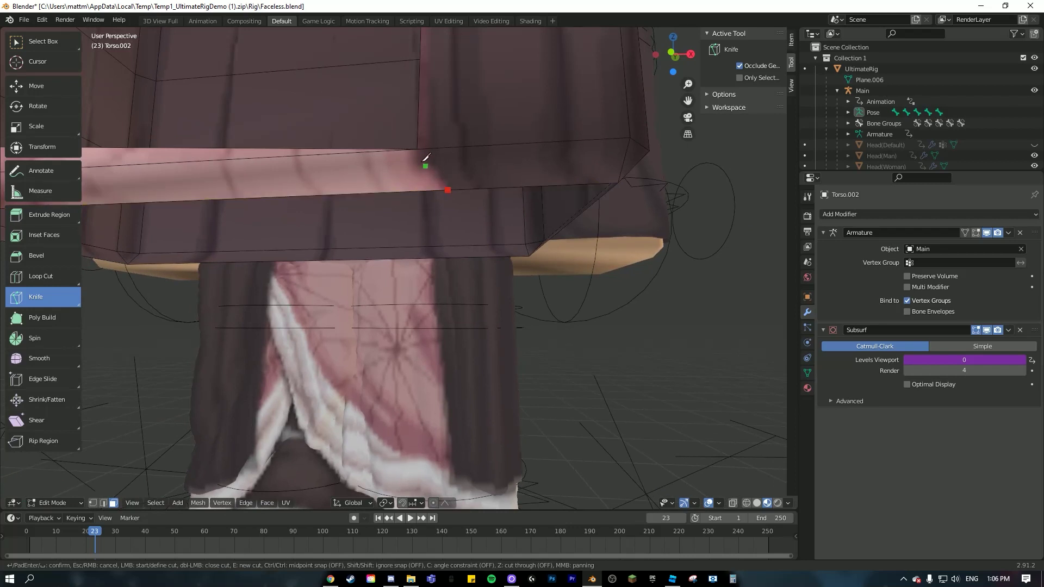
{"action": "middle_click_drag", "start_coordinate": [421, 147], "coordinate": [369, 195]}
{"action": "key", "text": "Return"}
Delete the separated face of the pink strip at the coat's lower edge
{"action": "key", "text": "w"}
{"action": "left_click", "coordinate": [407, 222]}
{"action": "key", "text": "x"}
{"action": "left_click", "coordinate": [407, 221]}
{"action": "middle_click_drag", "start_coordinate": [406, 221], "coordinate": [484, 227]}
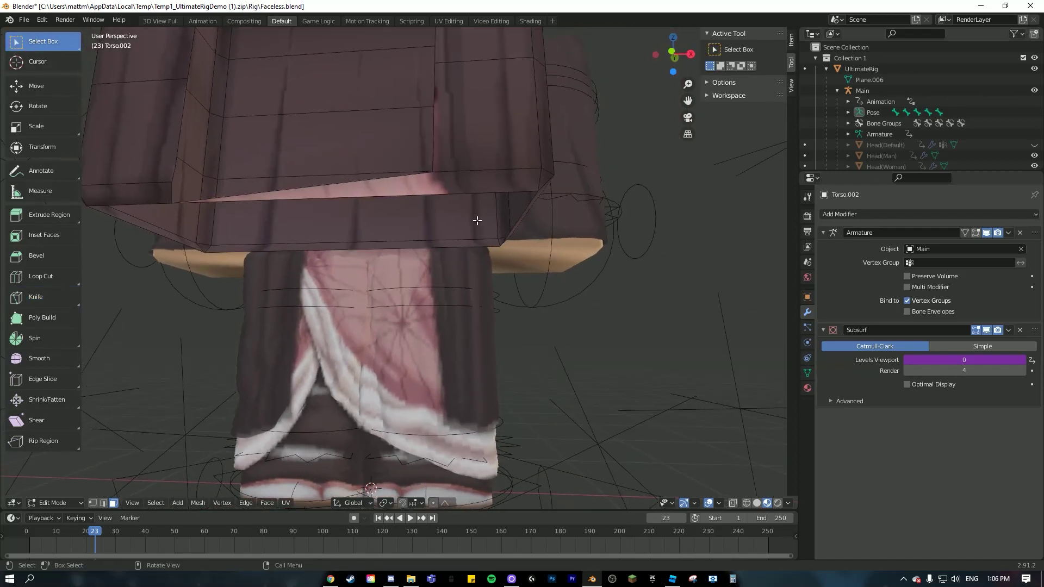
Knife around the remaining pink sliver between the coat's two front panels
{"action": "key", "text": "Tab"}
{"action": "key", "text": "Tab"}
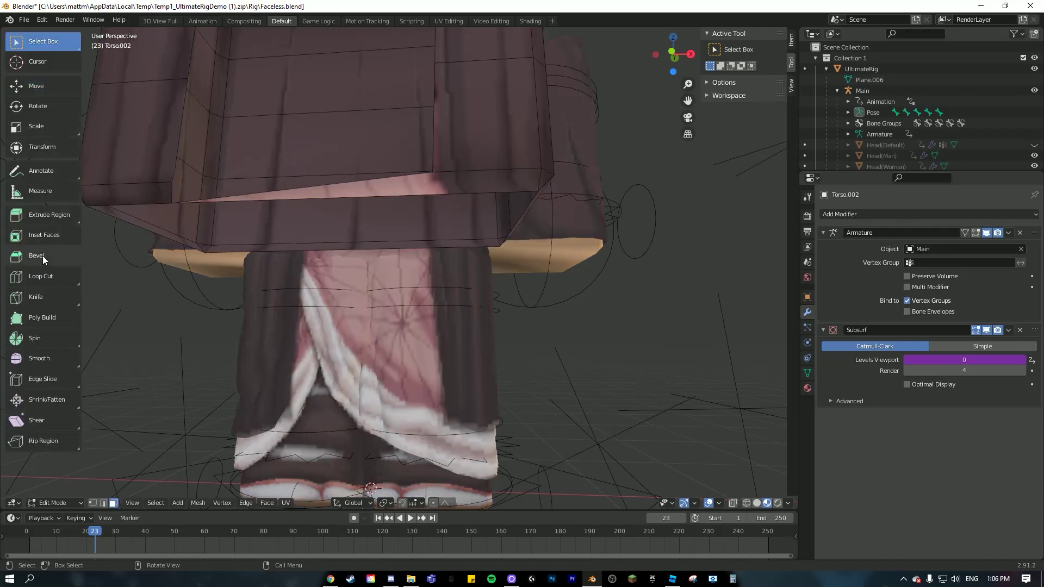
{"action": "left_click", "coordinate": [38, 300]}
{"action": "left_click", "coordinate": [433, 173]}
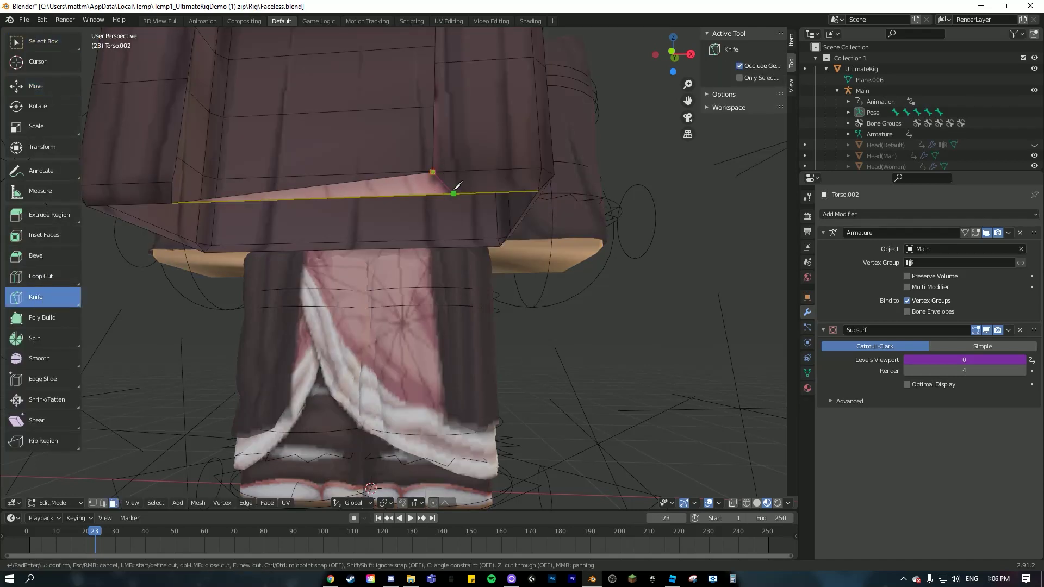
{"action": "left_click", "coordinate": [455, 188]}
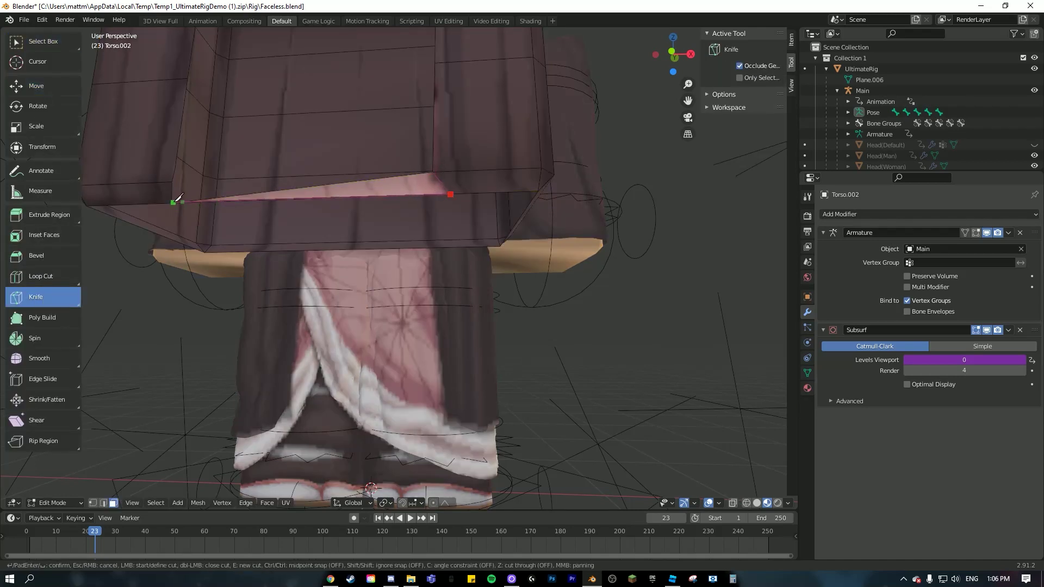
{"action": "middle_click_drag", "start_coordinate": [183, 200], "coordinate": [407, 296]}
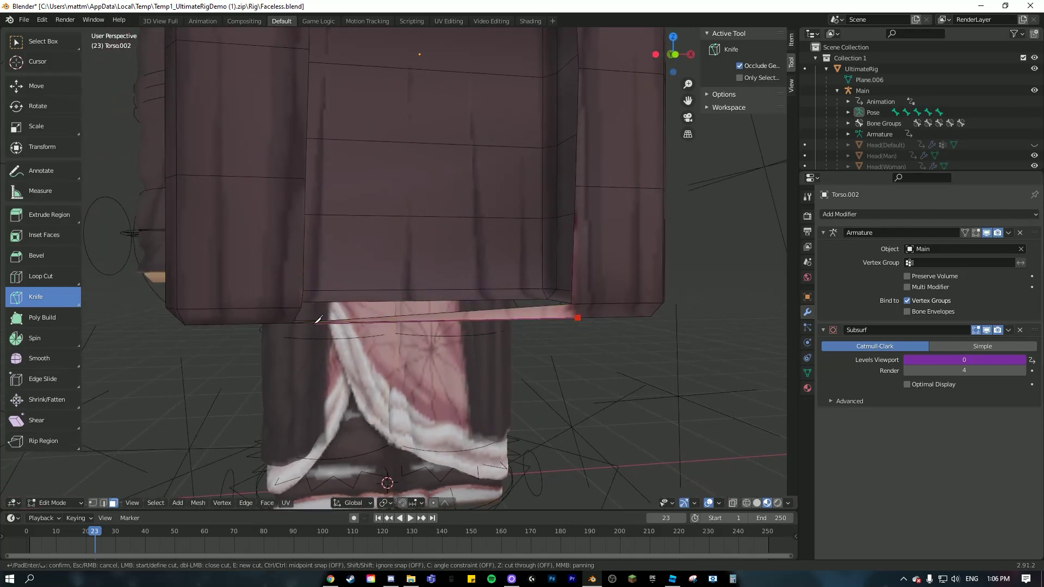
{"action": "left_click", "coordinate": [293, 323]}
{"action": "key", "text": "Return"}
Delete the remaining pink sliver from the coat's lower edge
{"action": "left_click", "coordinate": [43, 42]}
{"action": "left_click", "coordinate": [520, 316]}
{"action": "key", "text": "x"}
{"action": "left_click", "coordinate": [520, 316]}
Move the dark coat piece back over the torso and select the kimono layer beneath it
{"action": "scroll", "coordinate": [557, 294], "scroll_direction": "down", "scroll_amount": 3}
{"action": "middle_click_drag", "start_coordinate": [452, 245], "coordinate": [405, 209]}
{"action": "key", "text": "Tab"}
{"action": "key", "text": "g"}
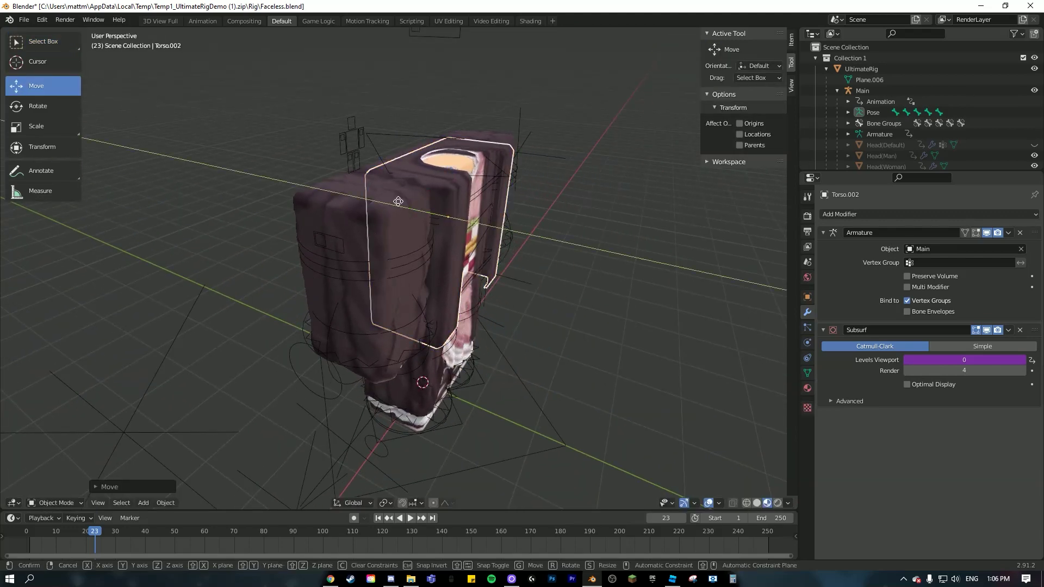
{"action": "left_click", "coordinate": [398, 201]}
{"action": "left_click", "coordinate": [412, 210]}
{"action": "left_click", "coordinate": [435, 213]}
{"action": "left_click_drag", "start_coordinate": [413, 210], "coordinate": [462, 211]}
{"action": "middle_click_drag", "start_coordinate": [462, 211], "coordinate": [482, 277]}
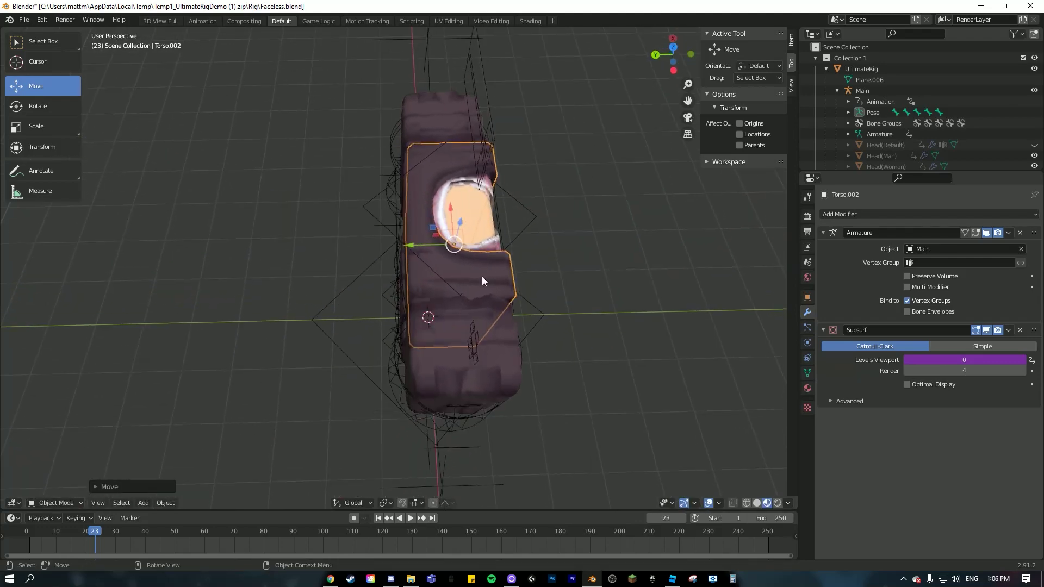
{"action": "middle_click_drag", "start_coordinate": [409, 255], "coordinate": [371, 173]}
{"action": "left_click", "coordinate": [438, 217]}
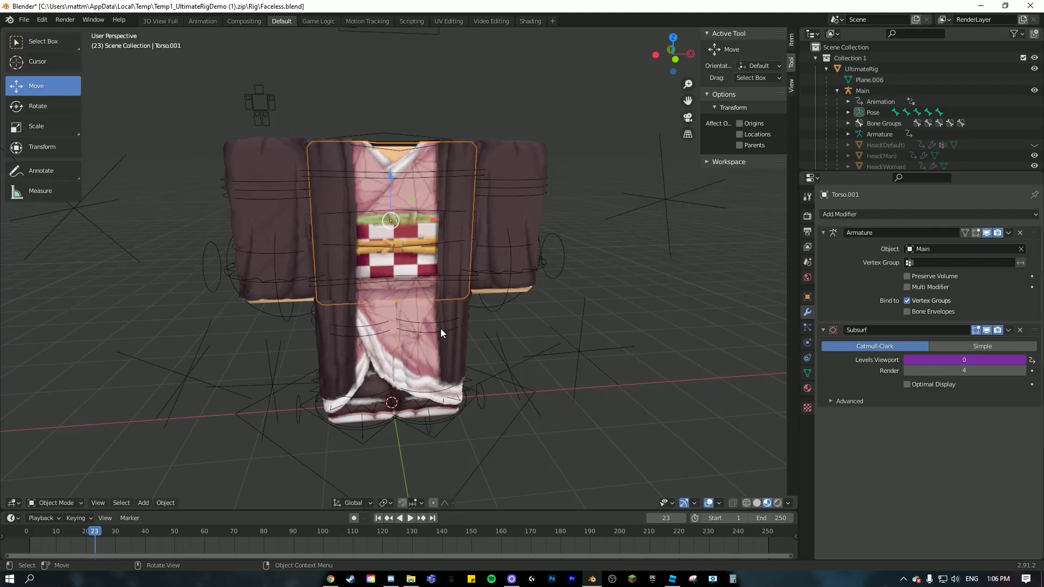
Replace the dark coat torso piece's Subsurf modifier with a new Subdivision Surface modifier at 4 levels
{"action": "left_click", "coordinate": [512, 282]}
{"action": "mouse_move", "coordinate": [512, 282]}
{"action": "middle_mouse_down"}
{"action": "mouse_move", "coordinate": [492, 288]}
{"action": "mouse_move", "coordinate": [514, 290]}
{"action": "middle_mouse_up"}
{"action": "left_click", "coordinate": [457, 156]}
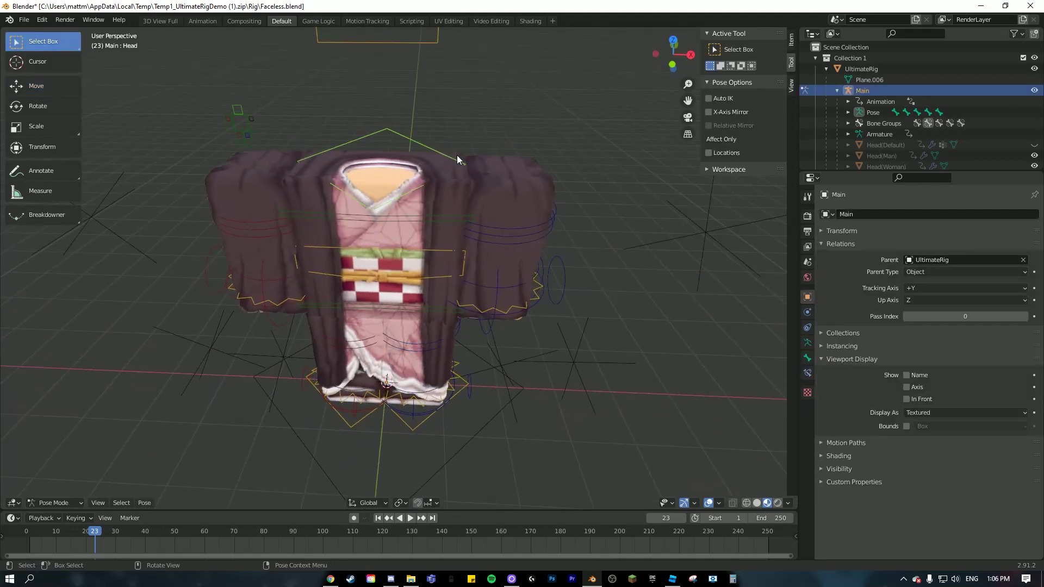
{"action": "key", "text": "ctrl+Tab"}
{"action": "left_click", "coordinate": [457, 149]}
{"action": "scroll", "coordinate": [419, 190], "scroll_direction": "up", "scroll_amount": 3}
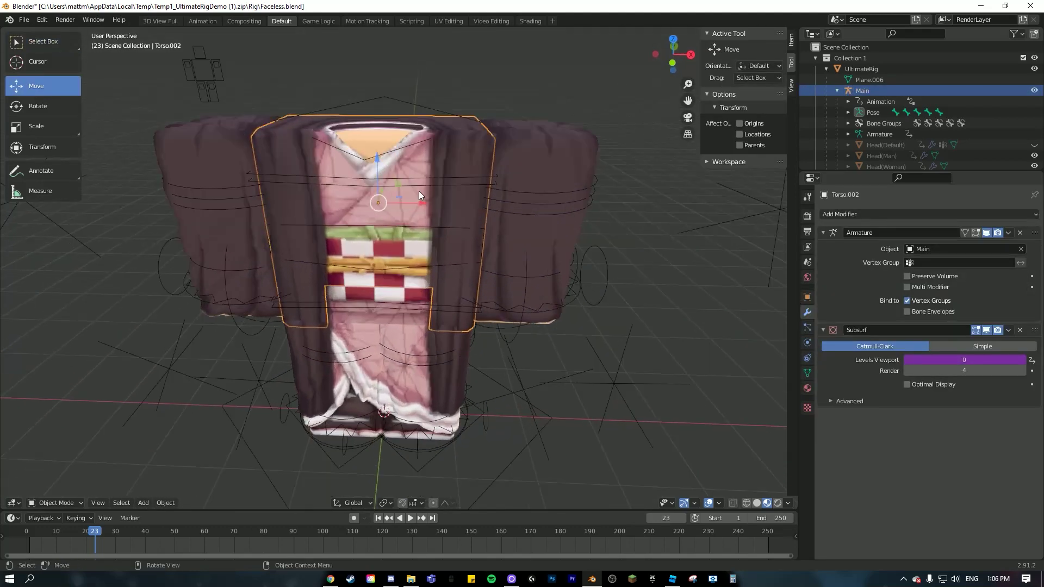
{"action": "scroll", "coordinate": [451, 218], "scroll_direction": "down", "scroll_amount": 2}
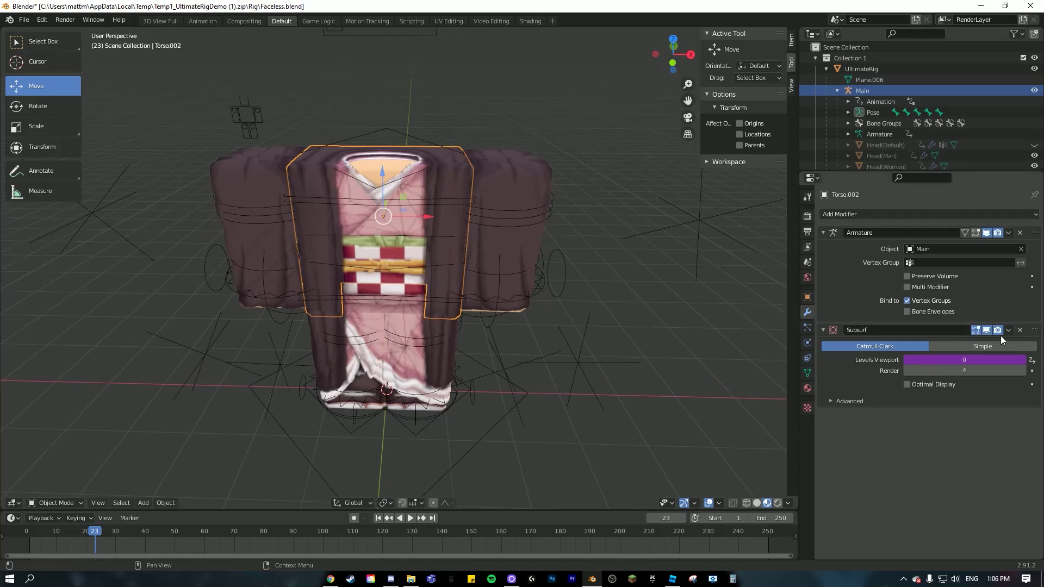
{"action": "left_click", "coordinate": [1019, 330]}
{"action": "left_click", "coordinate": [849, 215]}
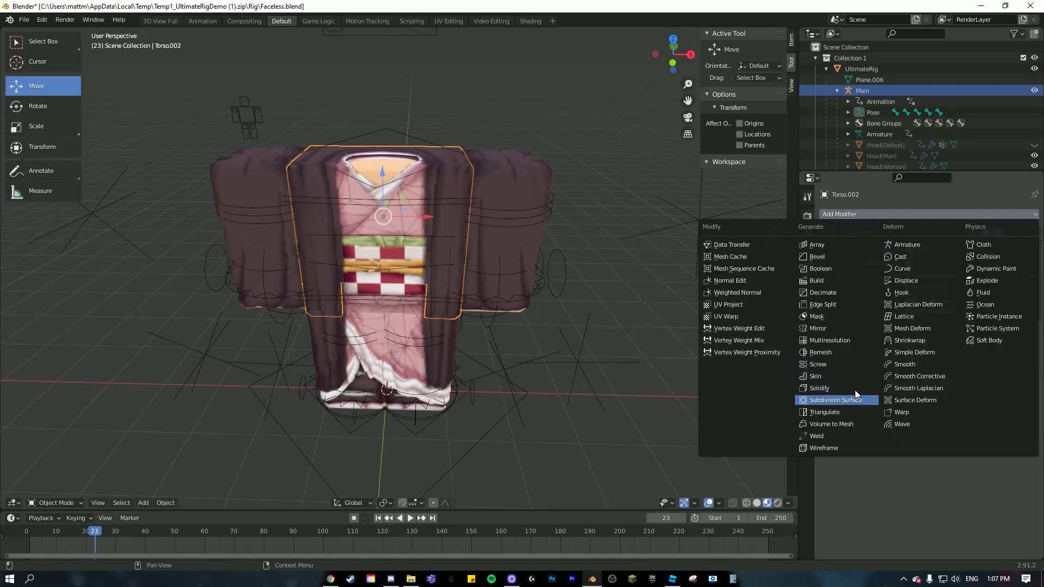
{"action": "left_click", "coordinate": [833, 399]}
Add a Displace modifier with a new texture to the coat torso piece and load the folds image into it
{"action": "left_click", "coordinate": [866, 215]}
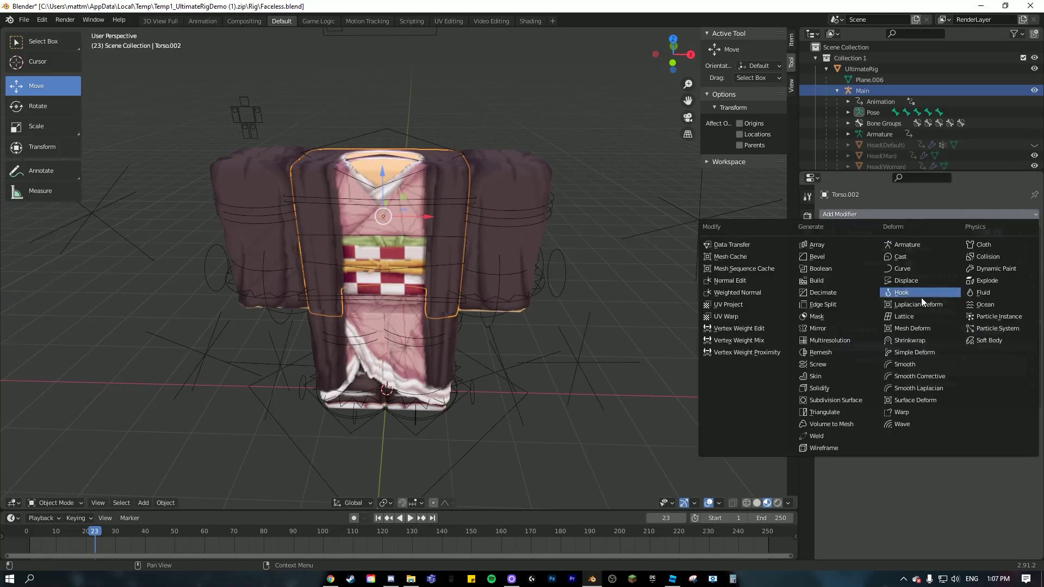
{"action": "left_click", "coordinate": [906, 280]}
{"action": "left_click", "coordinate": [970, 431]}
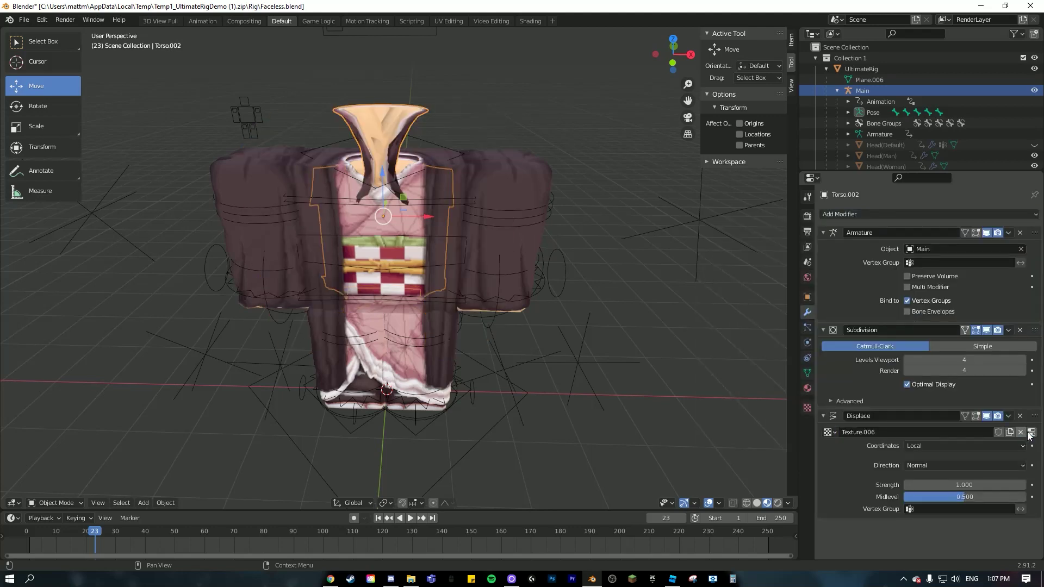
{"action": "left_click", "coordinate": [1026, 433]}
{"action": "left_click", "coordinate": [960, 395]}
{"action": "left_click", "coordinate": [662, 29]}
{"action": "type", "text": "folds"}
{"action": "double_click", "coordinate": [439, 71]}
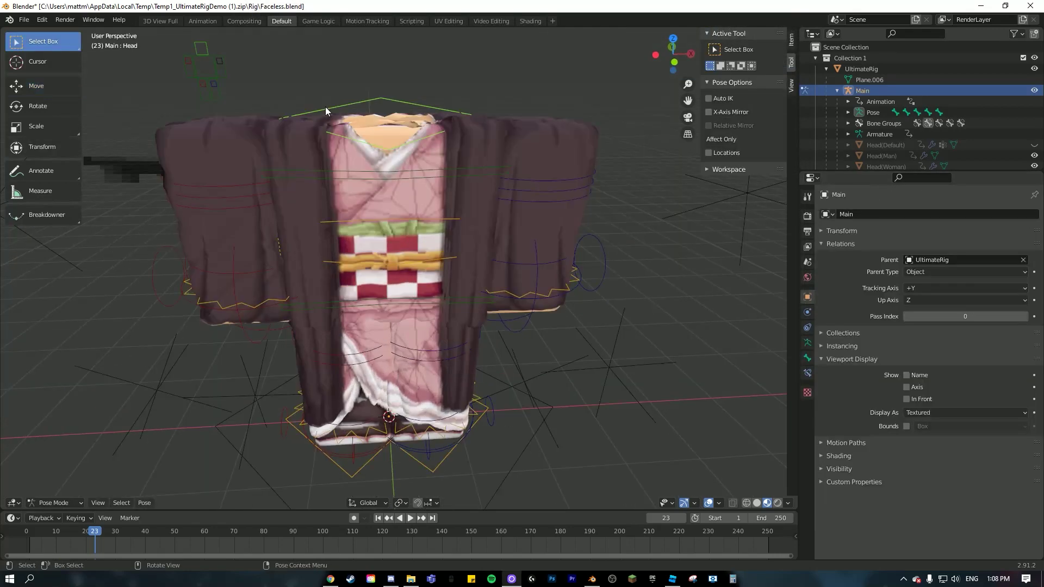
Unhide the rig's hidden default head above the clothed torso
{"action": "scroll", "coordinate": [475, 171], "scroll_direction": "up", "scroll_amount": 4}
{"action": "mouse_move", "coordinate": [467, 184]}
{"action": "middle_mouse_down"}
{"action": "mouse_move", "coordinate": [507, 191]}
{"action": "mouse_move", "coordinate": [452, 185]}
{"action": "middle_mouse_up"}
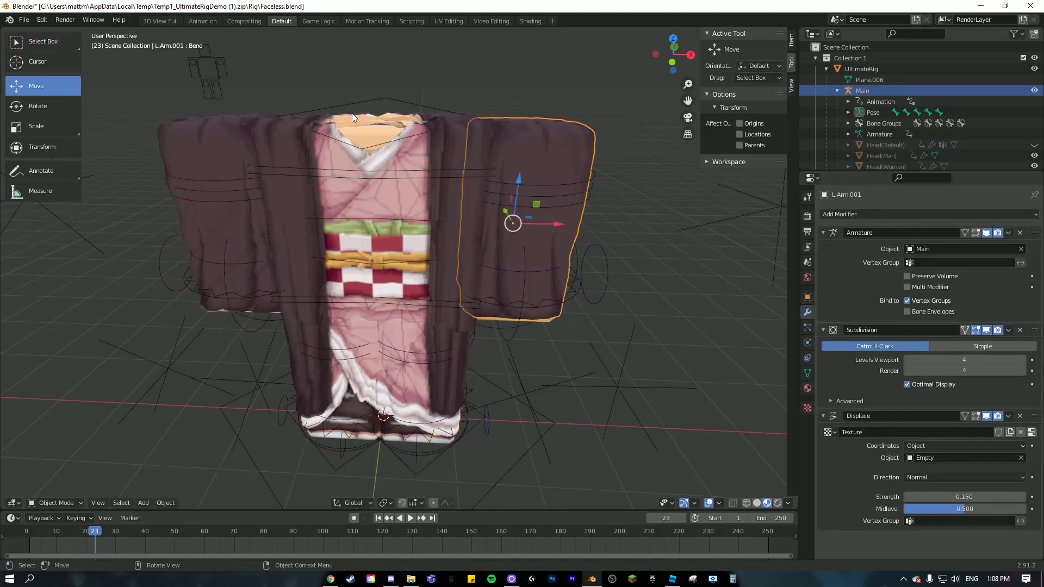
{"action": "key", "text": "alt"}
{"action": "key", "text": "alt+h"}
{"action": "middle_click_drag", "start_coordinate": [351, 113], "coordinate": [385, 397]}
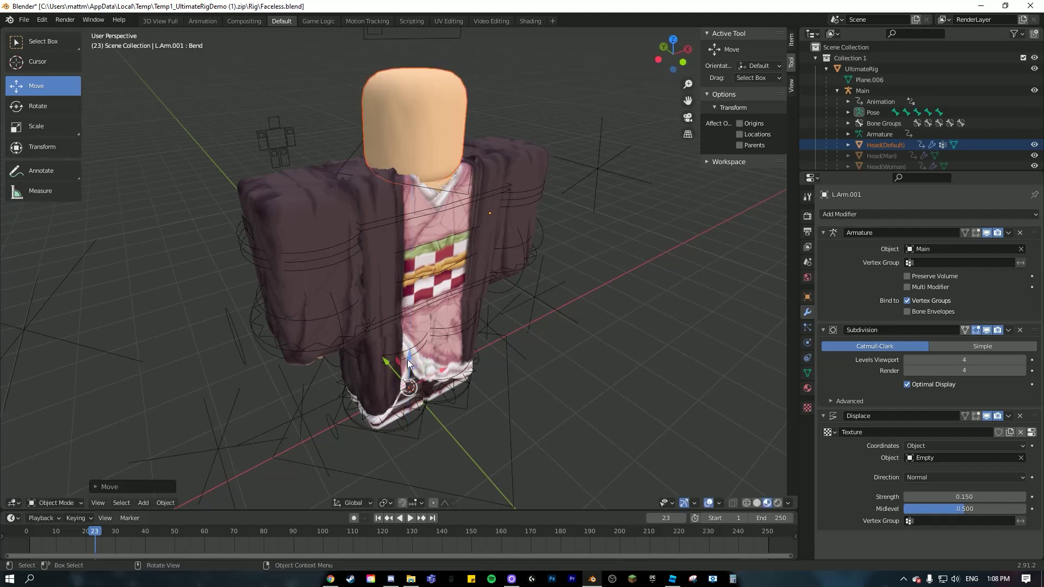
{"action": "middle_click_drag", "start_coordinate": [612, 354], "coordinate": [467, 321]}
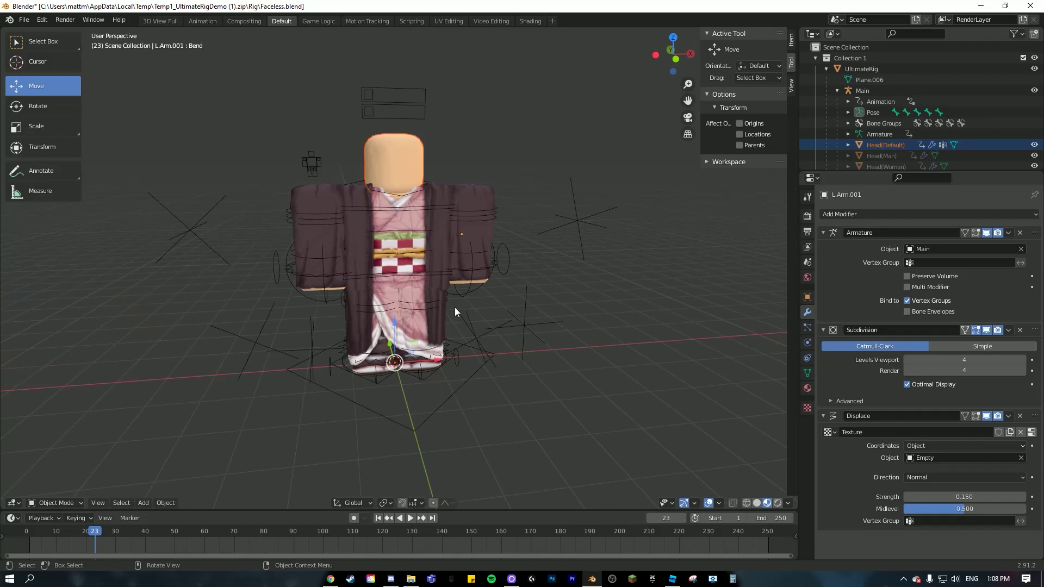
Save the file as "model Nezuko" in the Nezuko folder
{"action": "left_click", "coordinate": [24, 19]}
{"action": "left_click", "coordinate": [44, 102]}
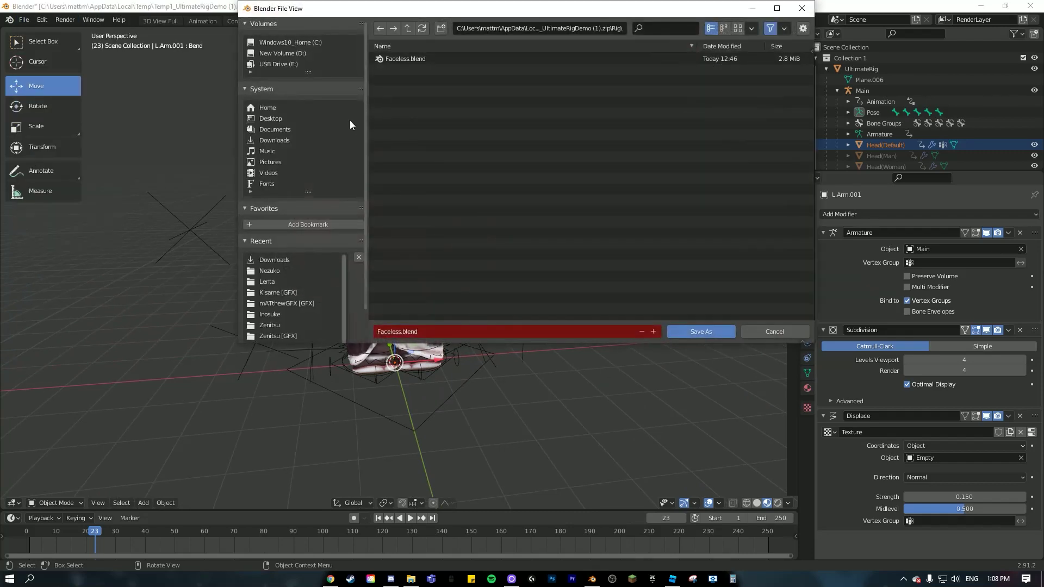
{"action": "left_click", "coordinate": [286, 270]}
{"action": "left_click", "coordinate": [441, 333]}
{"action": "type", "text": "model Nezuko"}
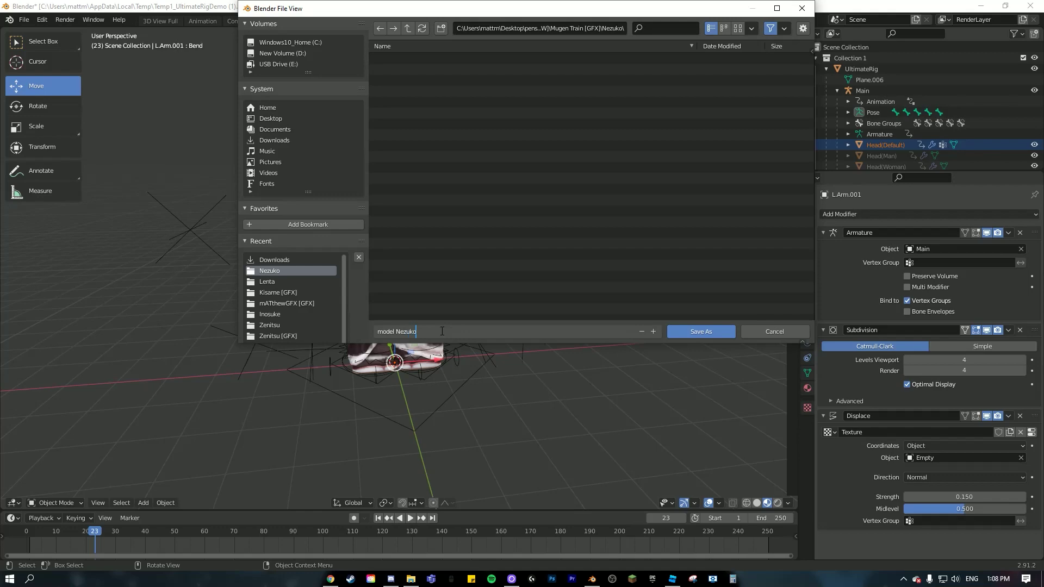
{"action": "left_click", "coordinate": [682, 331]}
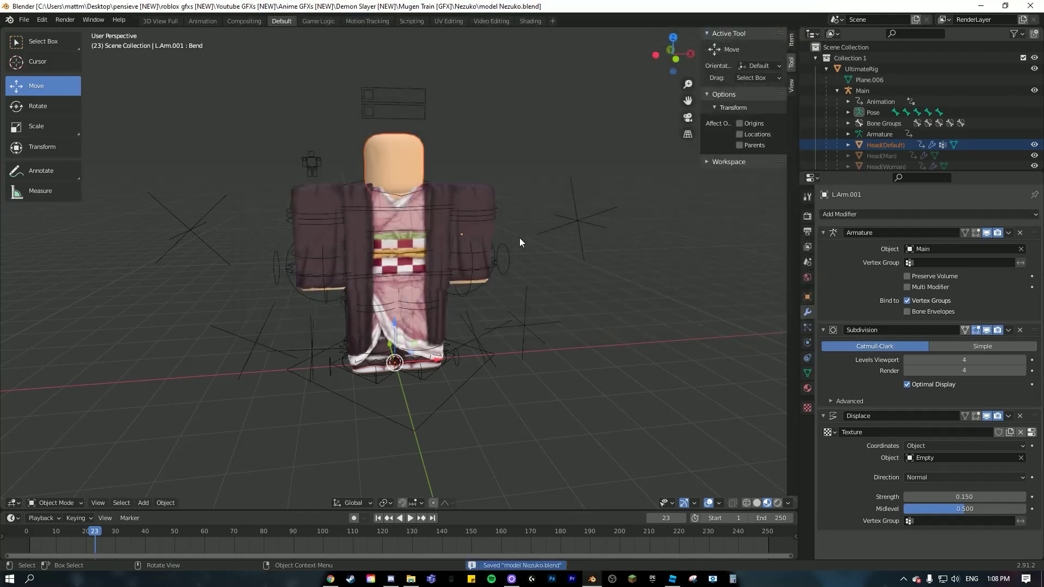
Import the Wavefront model hair.obj from the Nezuko folder
{"action": "scroll", "coordinate": [390, 215], "scroll_direction": "up", "scroll_amount": 2}
{"action": "middle_click_drag", "start_coordinate": [372, 279], "coordinate": [430, 256]}
{"action": "scroll", "coordinate": [442, 225], "scroll_direction": "up", "scroll_amount": 2}
{"action": "scroll", "coordinate": [408, 247], "scroll_direction": "down", "scroll_amount": 3}
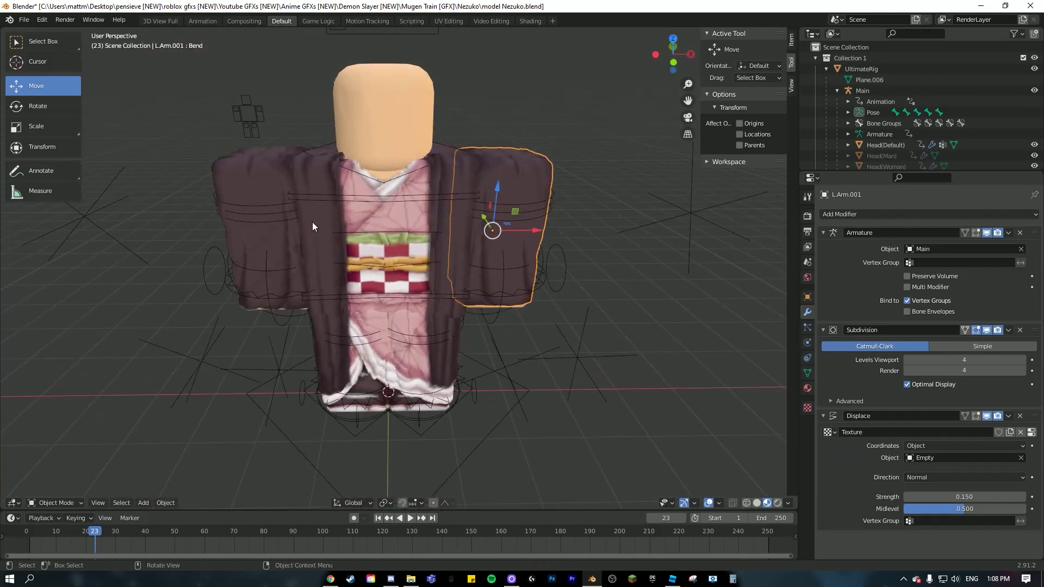
{"action": "middle_click_drag", "start_coordinate": [342, 201], "coordinate": [370, 223]}
{"action": "left_click", "coordinate": [24, 21]}
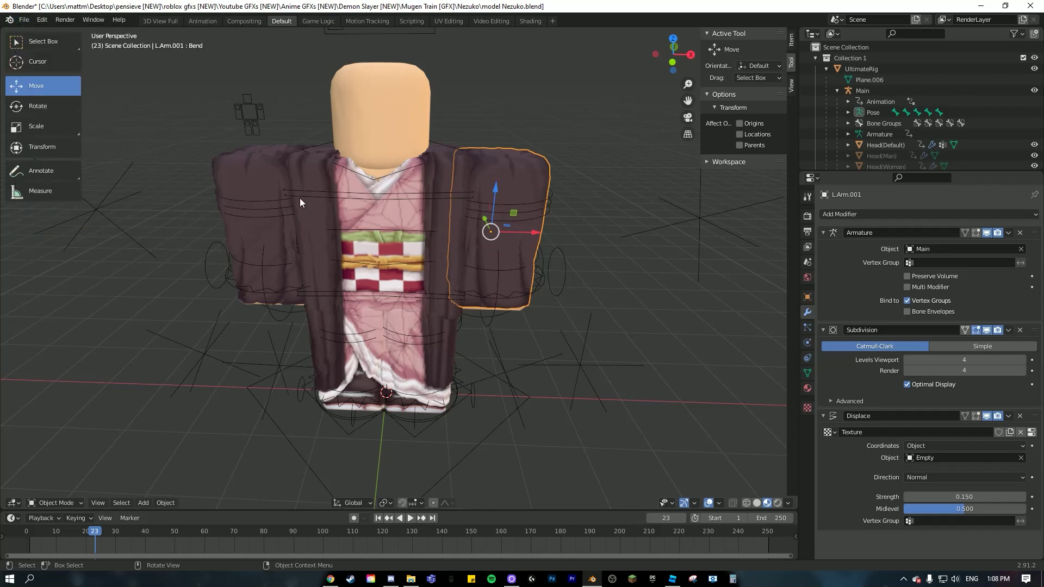
{"action": "left_click", "coordinate": [24, 19]}
{"action": "mouse_move", "coordinate": [101, 168]}
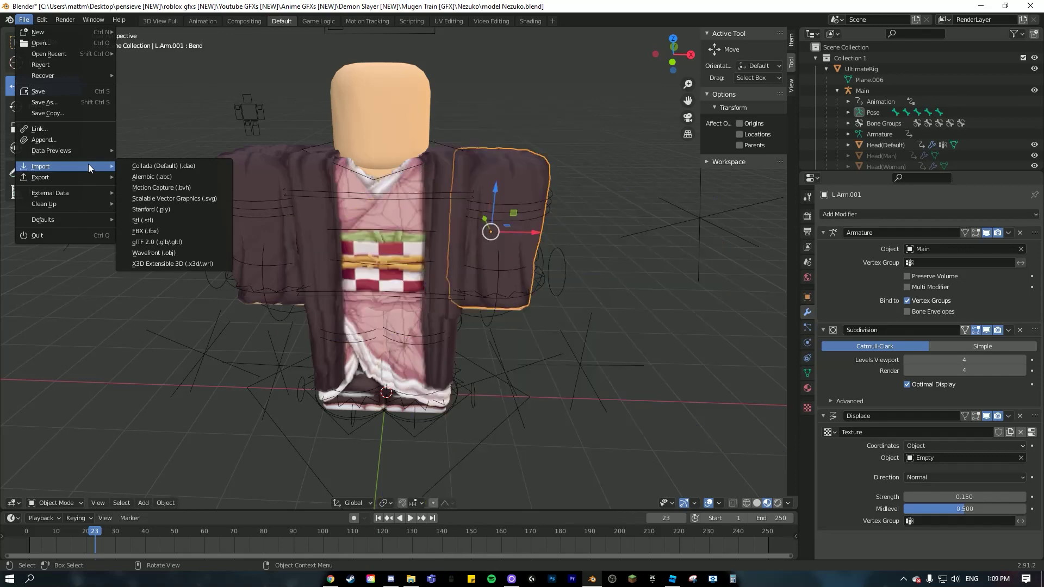
{"action": "left_click", "coordinate": [154, 253]}
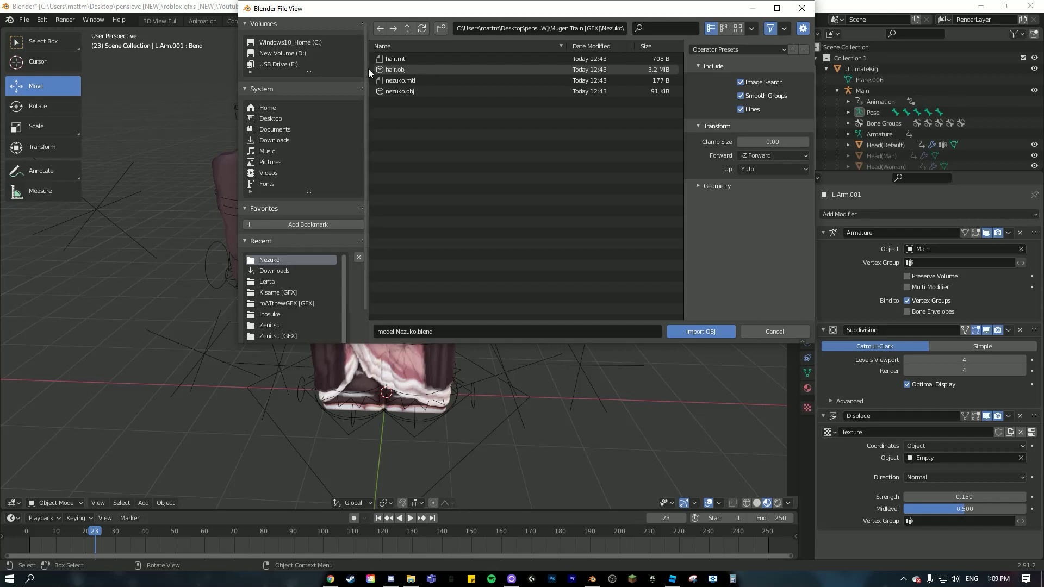
{"action": "double_click", "coordinate": [429, 73]}
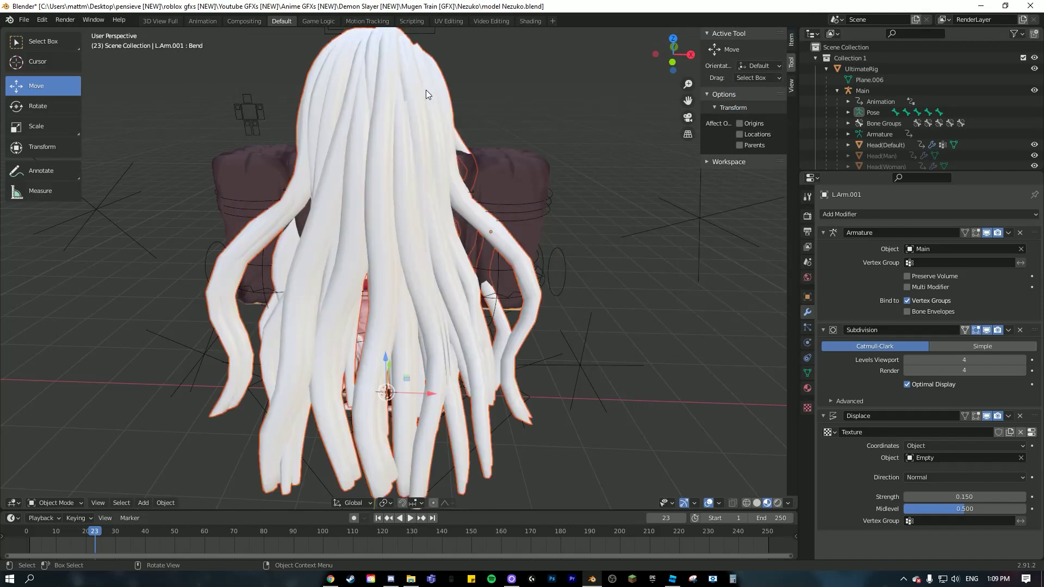
Rotate the imported hair about the vertical axis so its open side faces the rig's front
{"action": "scroll", "coordinate": [426, 90], "scroll_direction": "down", "scroll_amount": 3}
{"action": "mouse_move", "coordinate": [426, 144]}
{"action": "middle_mouse_down"}
{"action": "mouse_move", "coordinate": [592, 149]}
{"action": "mouse_move", "coordinate": [425, 164]}
{"action": "middle_mouse_up"}
{"action": "left_click", "coordinate": [40, 106]}
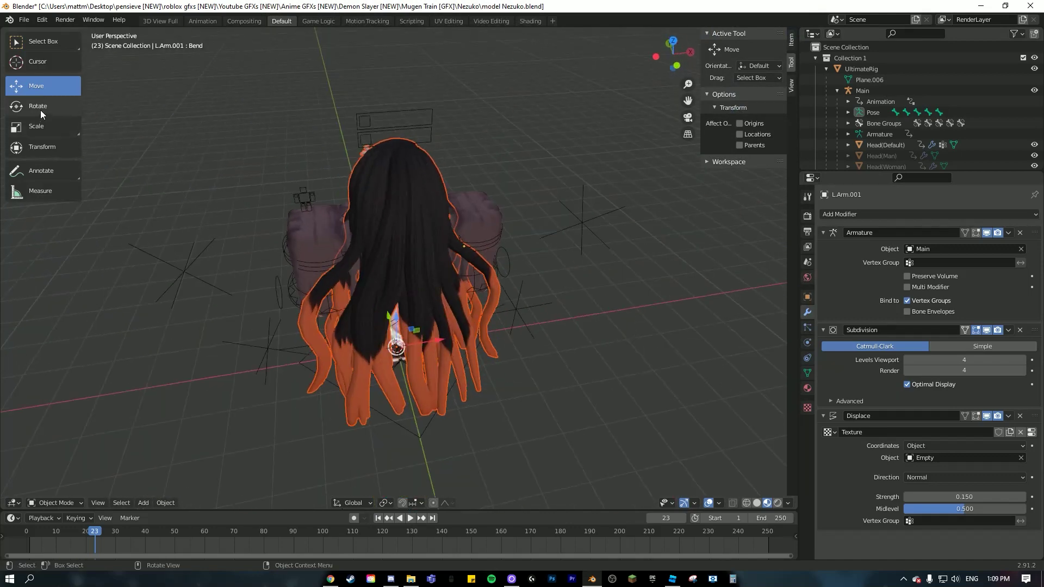
{"action": "left_click_drag", "start_coordinate": [413, 378], "coordinate": [377, 314]}
Examine how the hair and bamboo muzzle fit the head and coat from several angles in Object Mode
{"action": "middle_click_drag", "start_coordinate": [504, 182], "coordinate": [500, 211]}
{"action": "left_click", "coordinate": [486, 212]}
{"action": "key", "text": "ctrl+Tab"}
{"action": "left_click", "coordinate": [478, 187]}
{"action": "scroll", "coordinate": [449, 197], "scroll_direction": "up", "scroll_amount": 3}
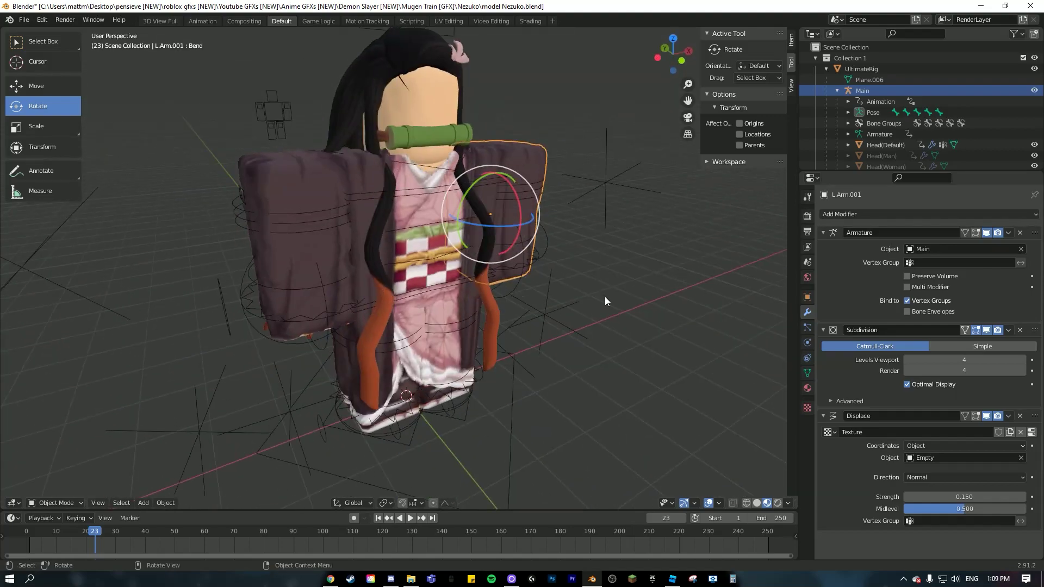
{"action": "middle_click_drag", "start_coordinate": [604, 295], "coordinate": [132, 272]}
{"action": "left_click", "coordinate": [232, 147]}
{"action": "middle_click_drag", "start_coordinate": [232, 146], "coordinate": [455, 188]}
{"action": "left_click", "coordinate": [523, 172]}
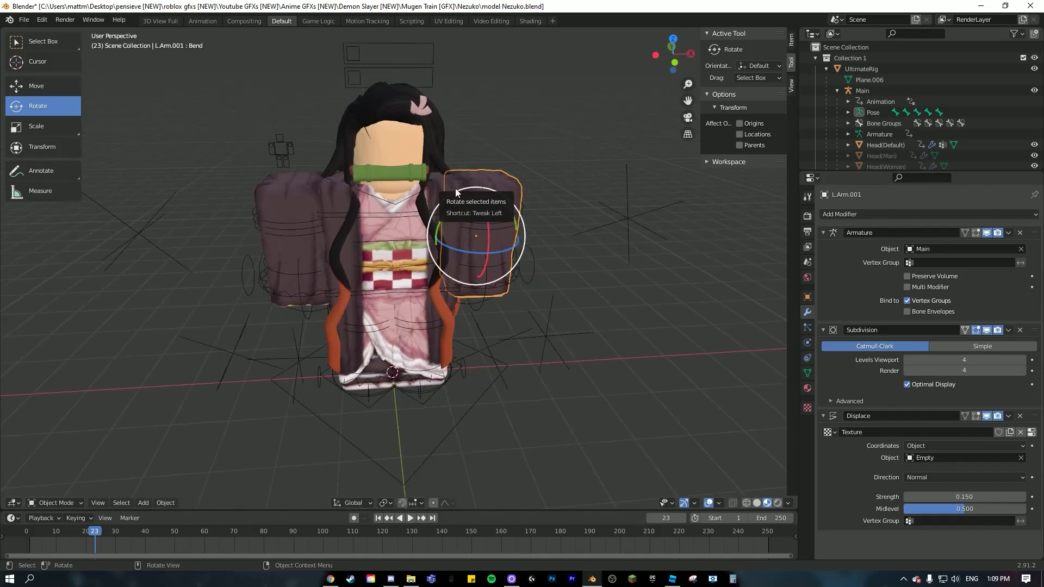